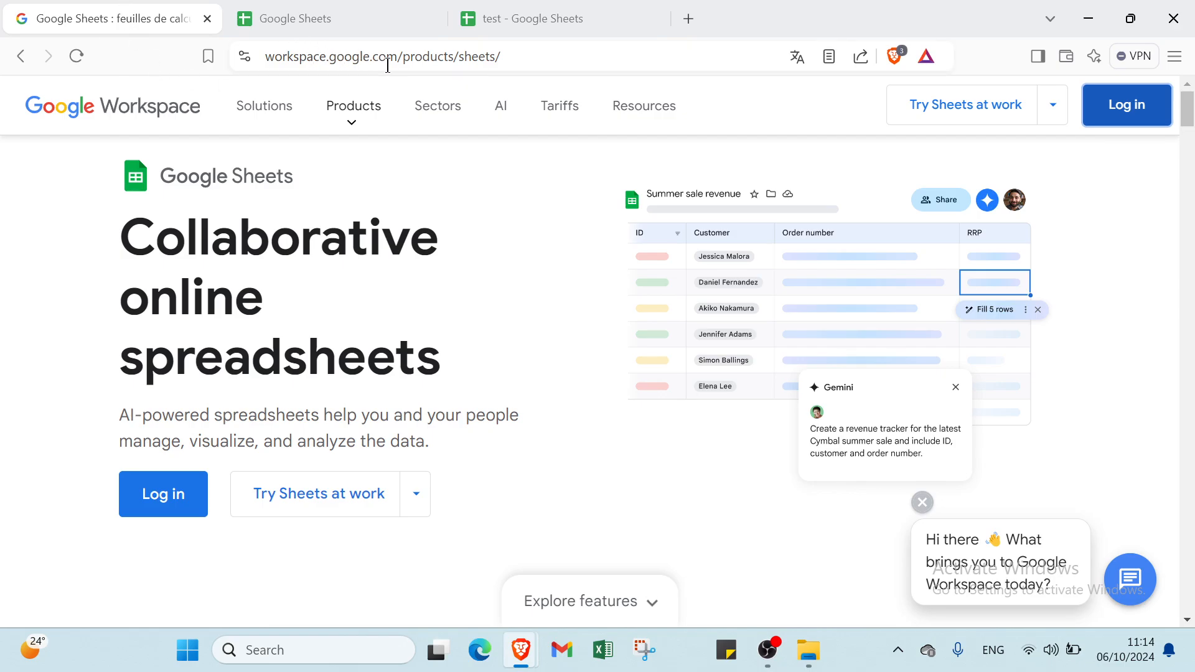
- Create a new spreadsheet from the To-do list template in the Google Sheets template gallery
scroll(367, 221, "down", 7)
scroll(369, 249, "up", 2)
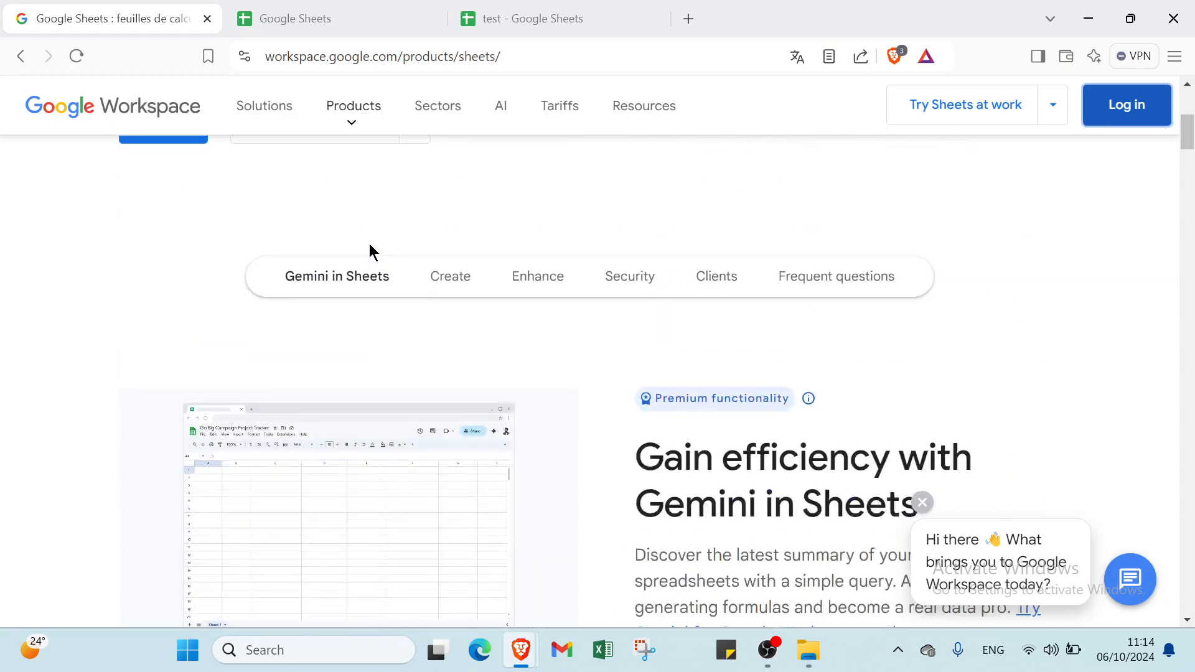
scroll(371, 252, "up", 5)
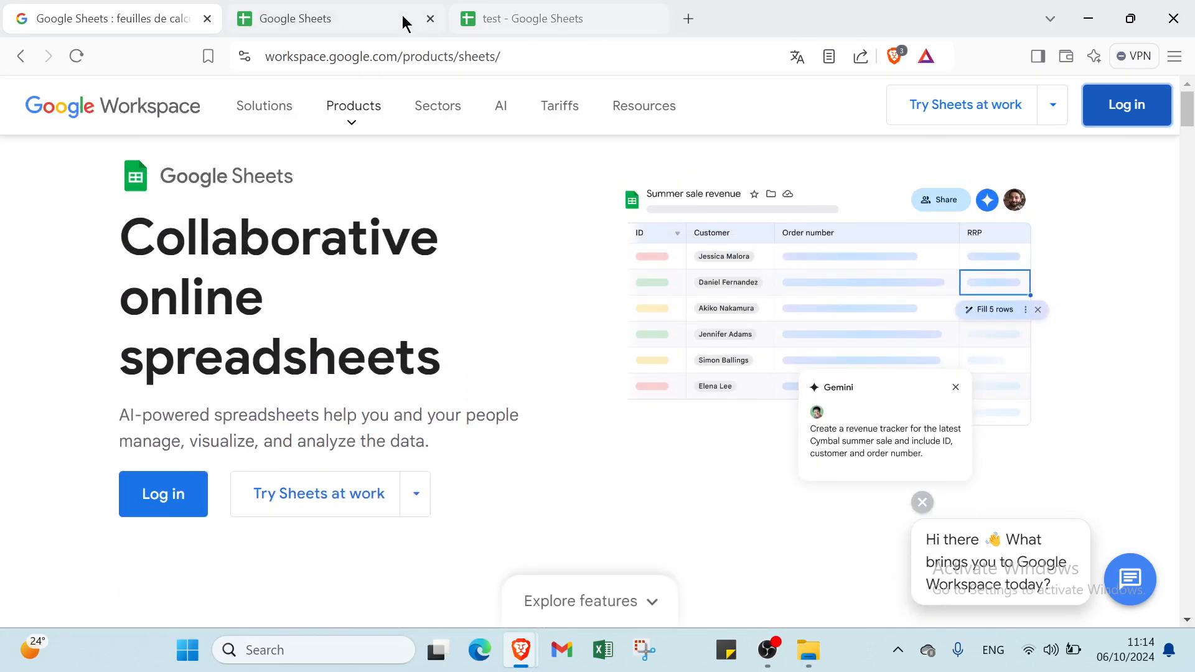
left_click(517, 20)
left_click(338, 21)
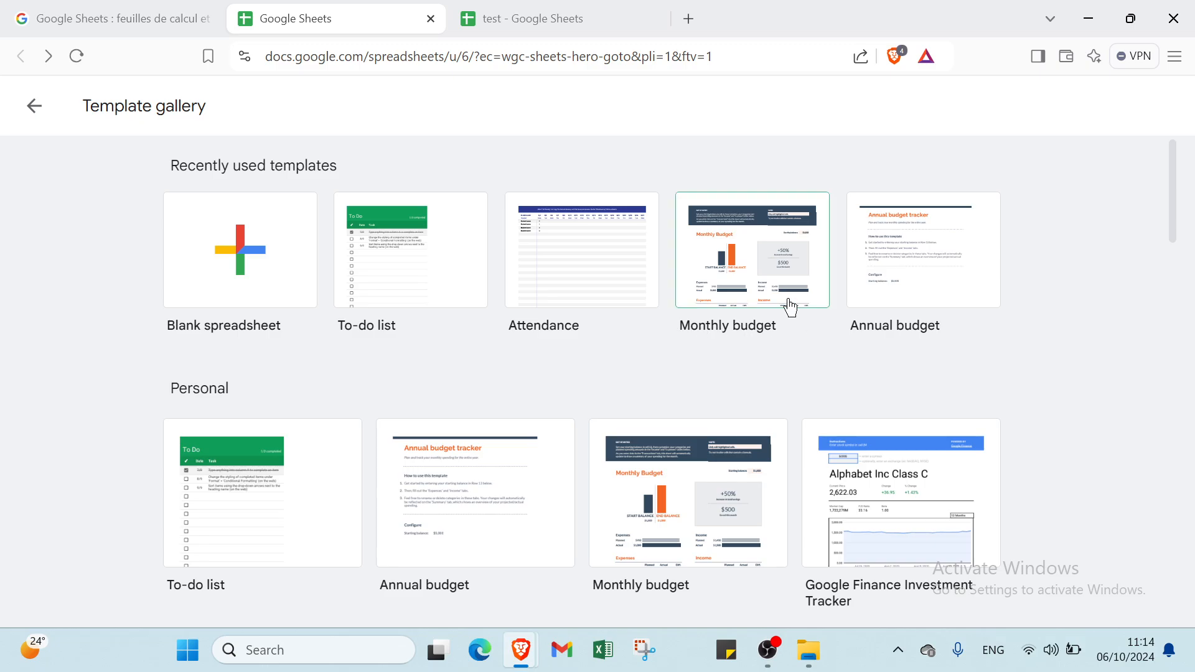
left_click(409, 285)
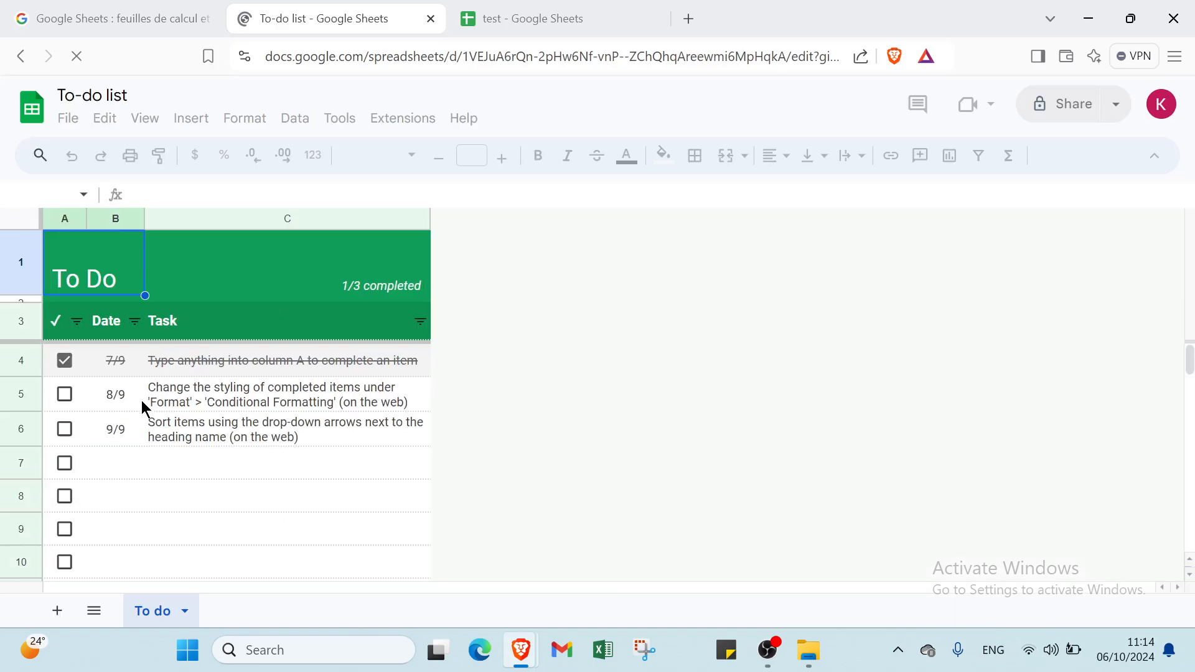
- Clear the three sample to-do entries in A4:C6 and tick the checkbox in A7
left_click_drag(78, 362, 257, 433)
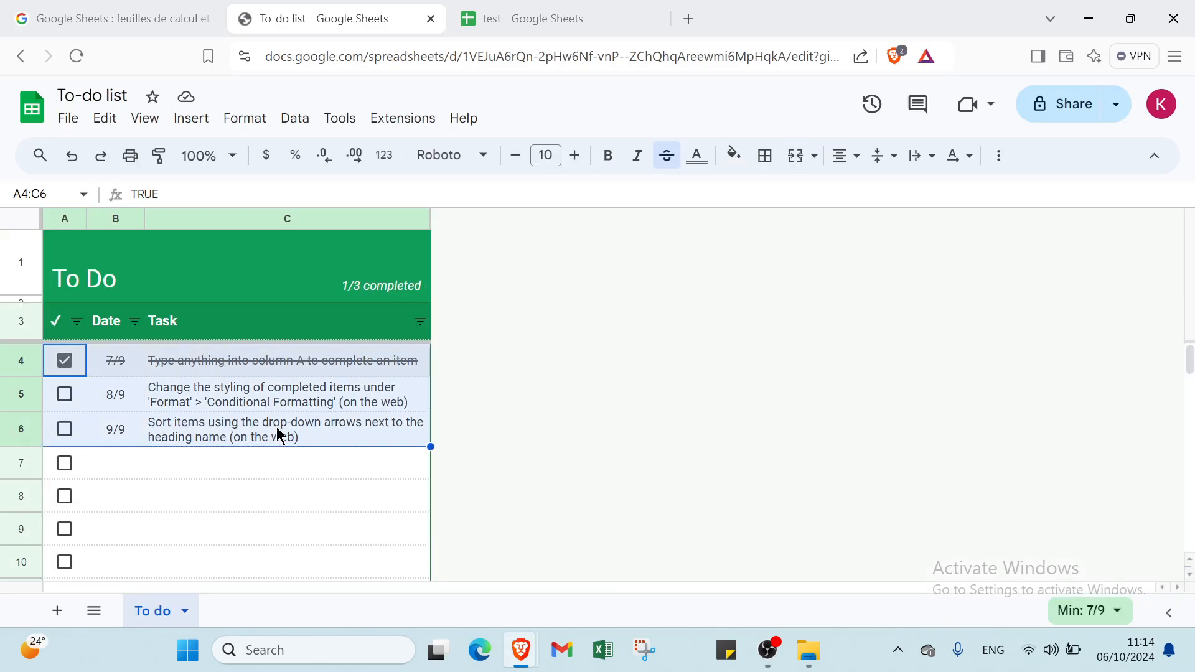
key("Delete")
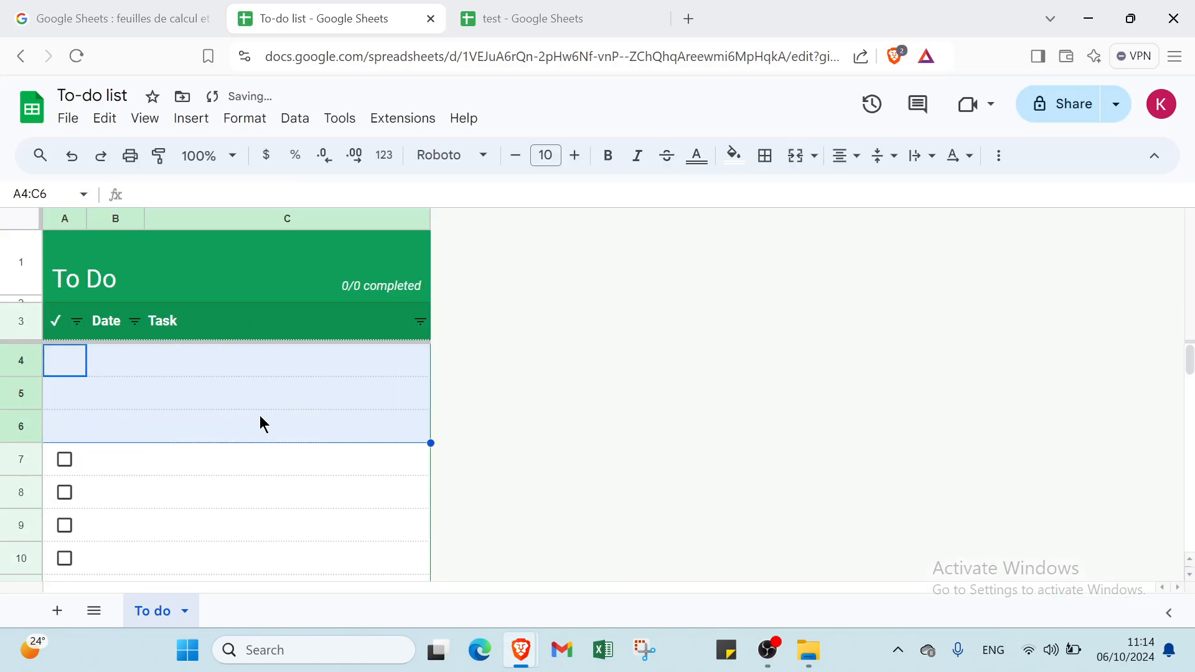
left_click(81, 464)
left_click(72, 462)
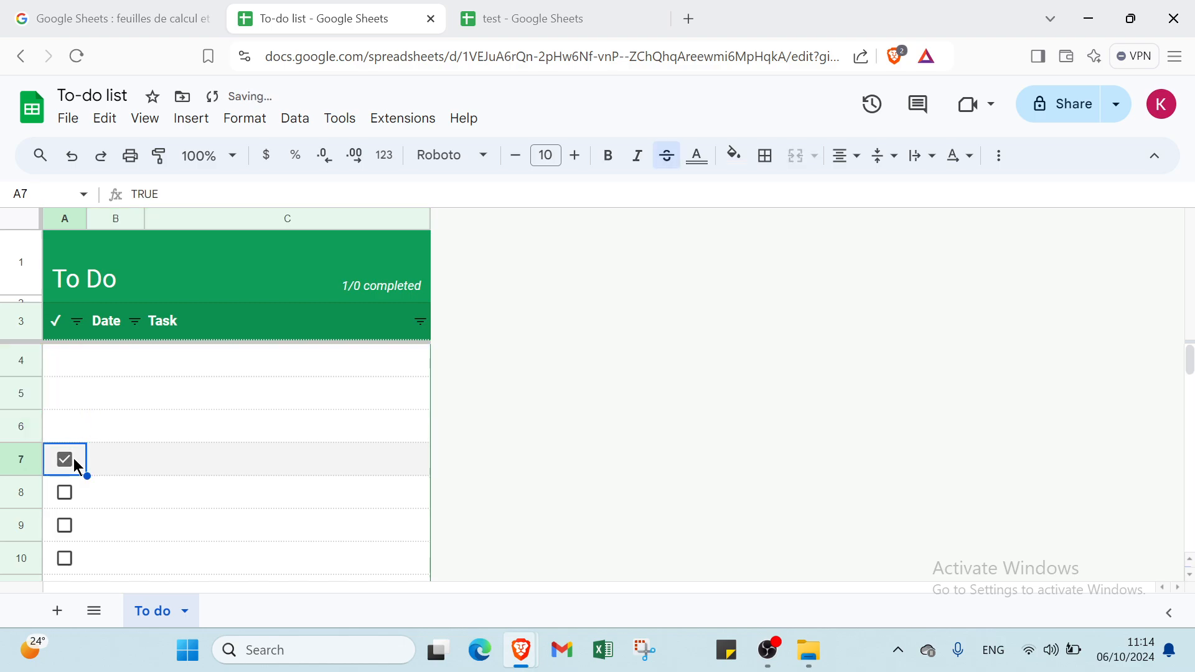
- Try to paste a checkbox into the range A4:A7
left_click_drag(74, 458, 72, 358)
left_click(72, 357)
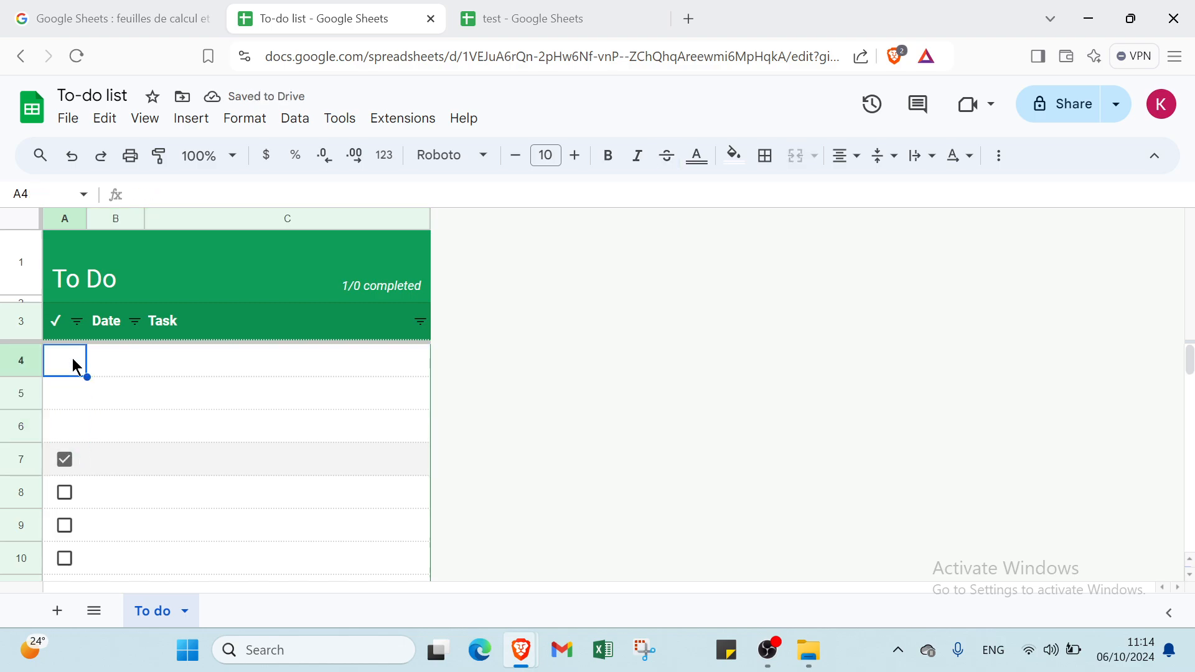
left_click(65, 482)
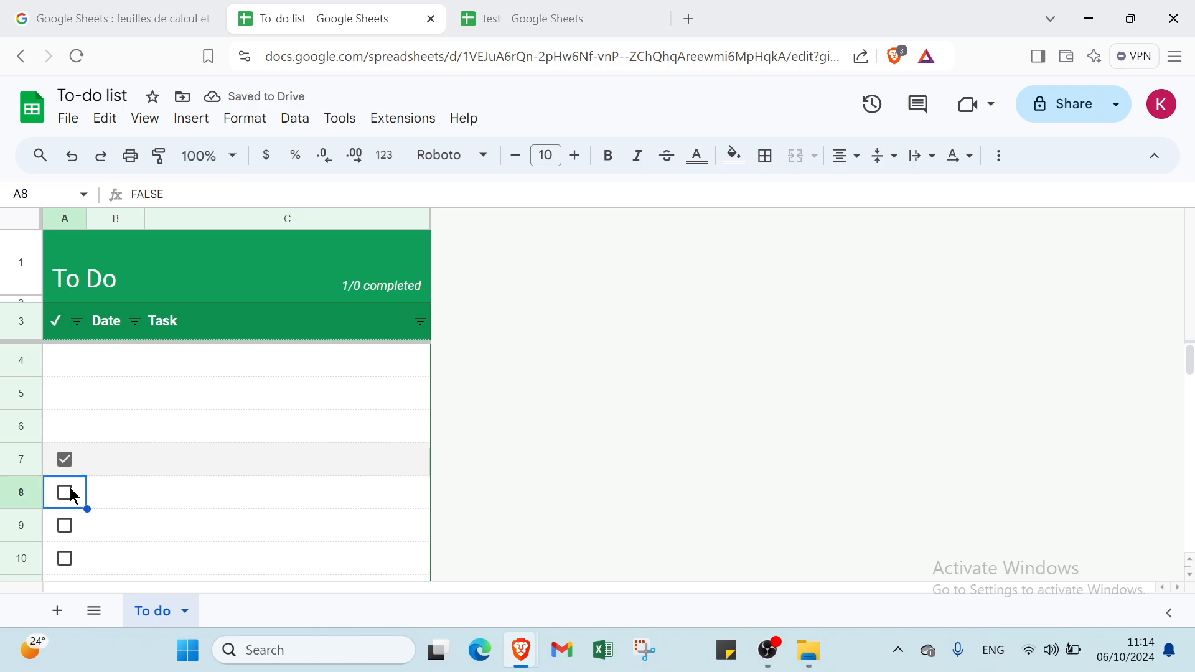
left_click_drag(76, 469, 79, 364)
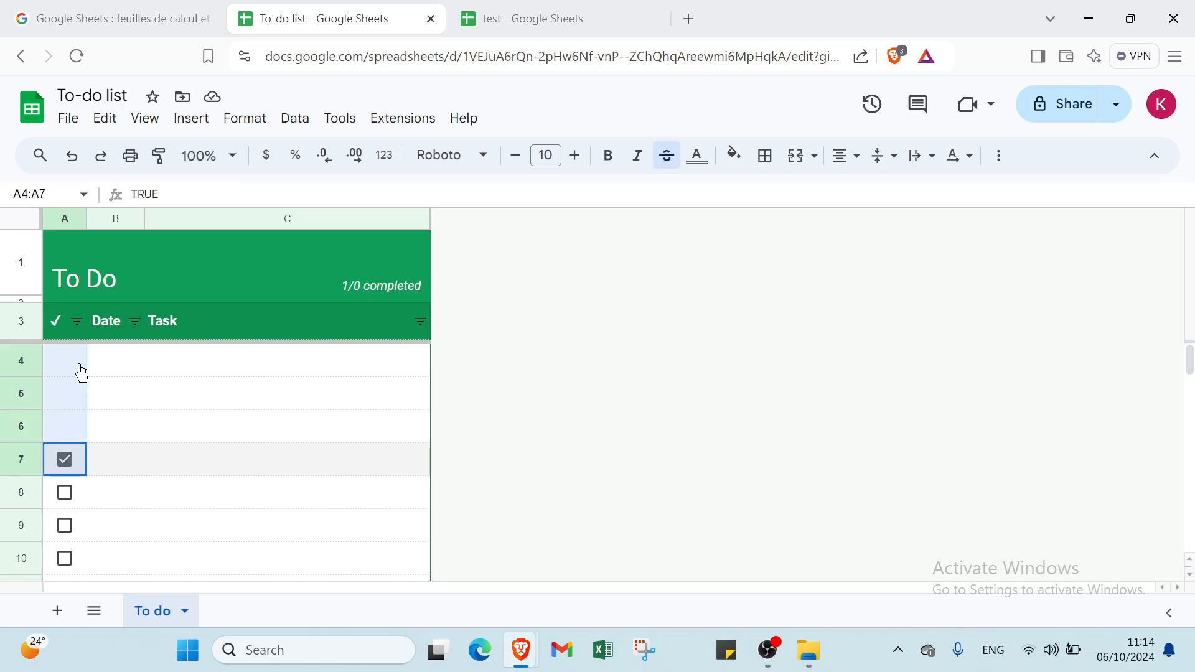
right_click(80, 367)
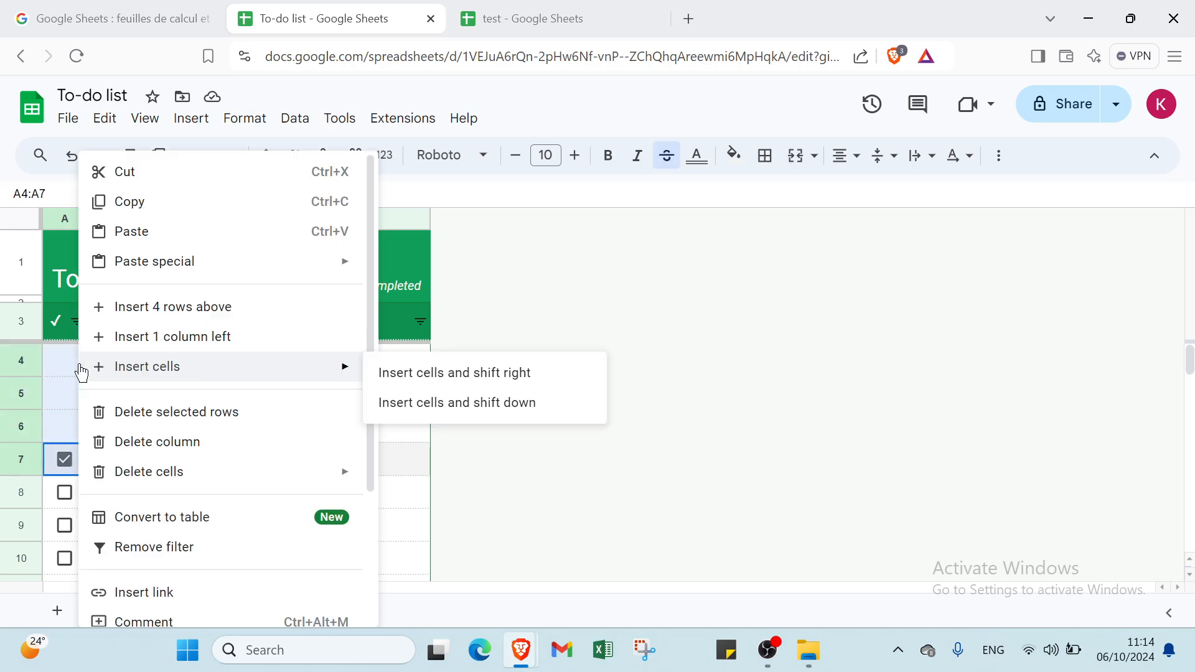
left_click(133, 232)
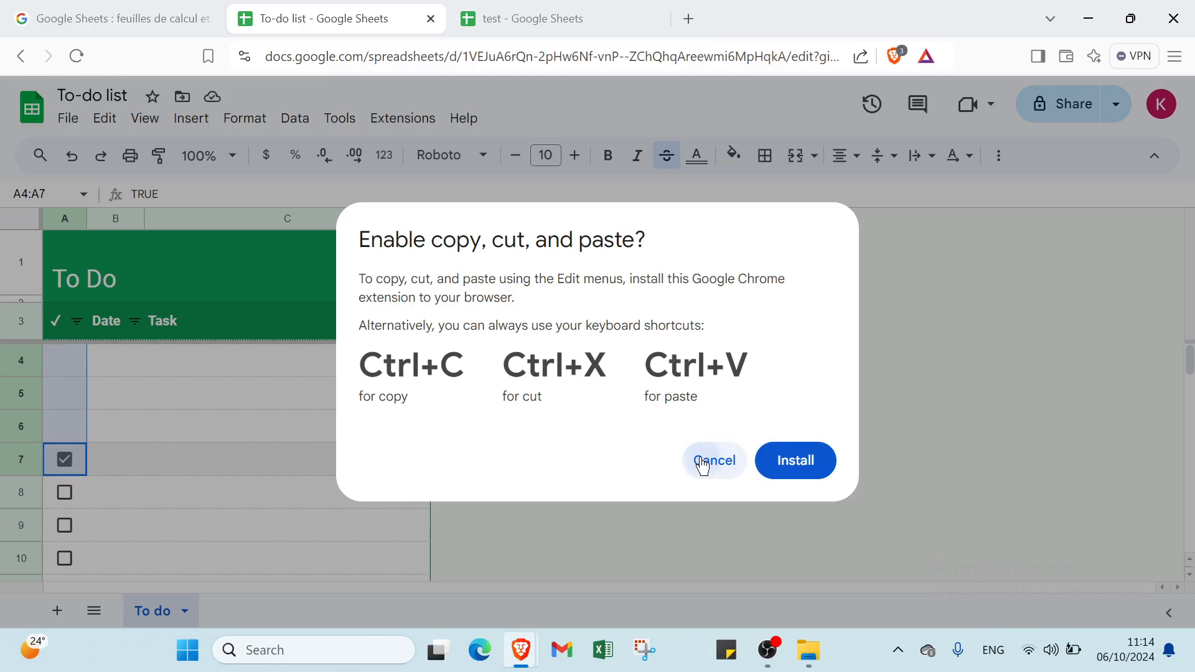
left_click(713, 460)
- Move the checkbox from A7 to A4, tick it and fill it down through A7
left_click(53, 417)
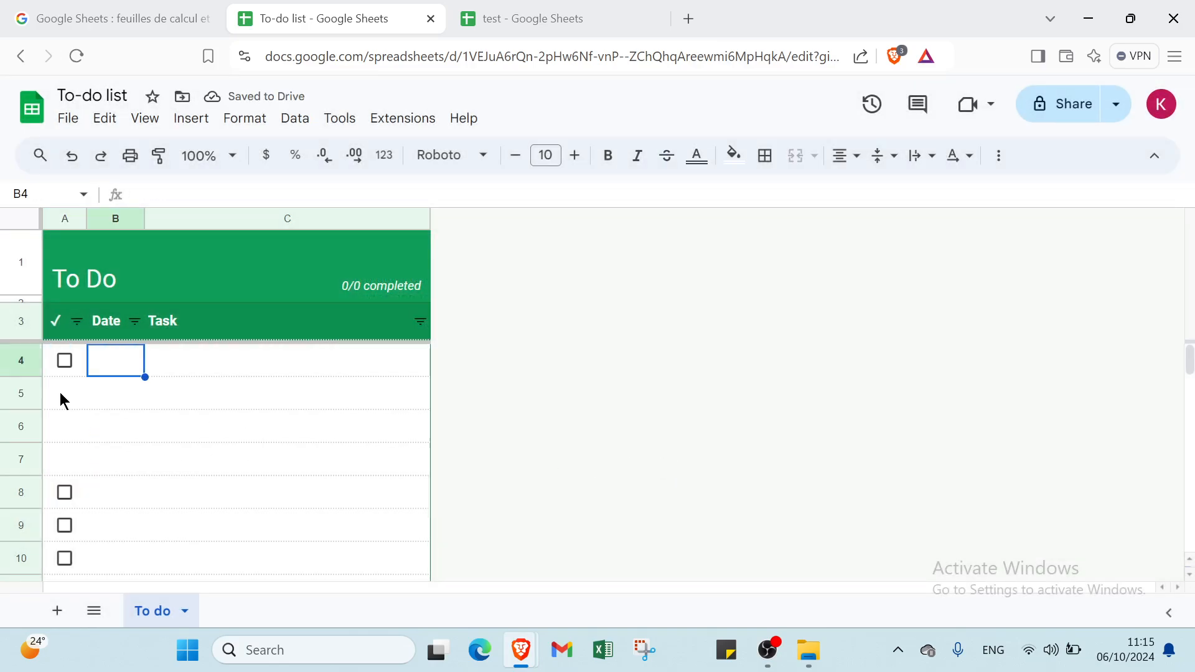
left_click(63, 363)
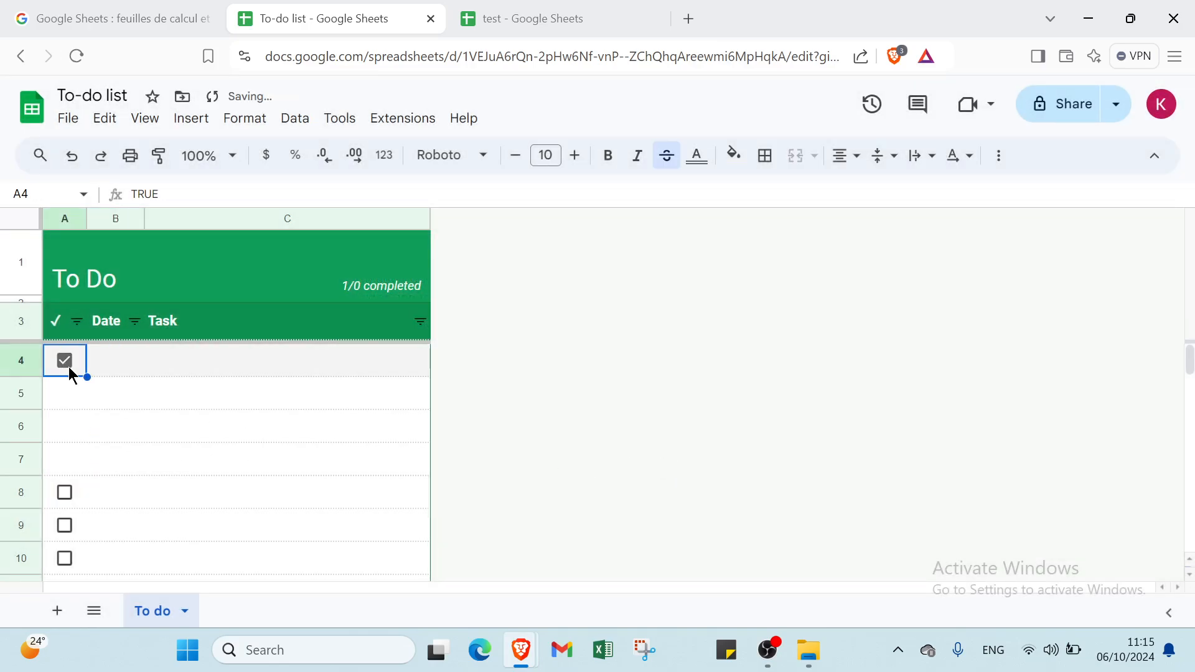
left_click_drag(86, 376, 68, 458)
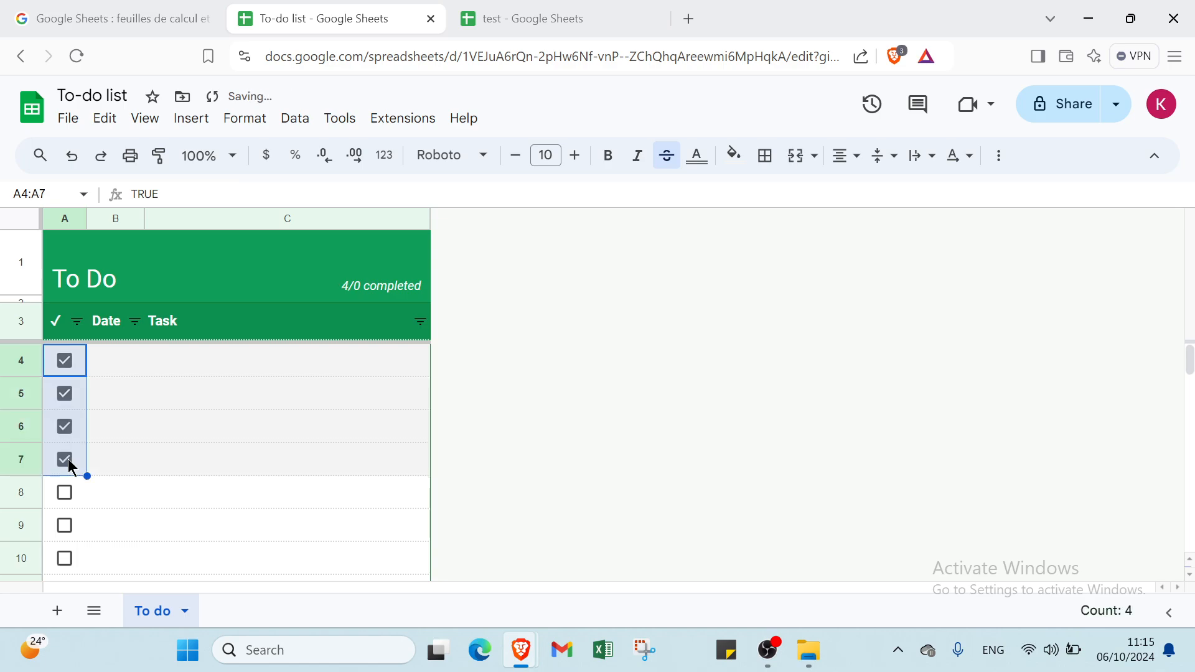
- Untick the checkboxes in A4, A5, A6 and A7
left_click(66, 364)
left_click(77, 410)
left_click(72, 402)
left_click(67, 427)
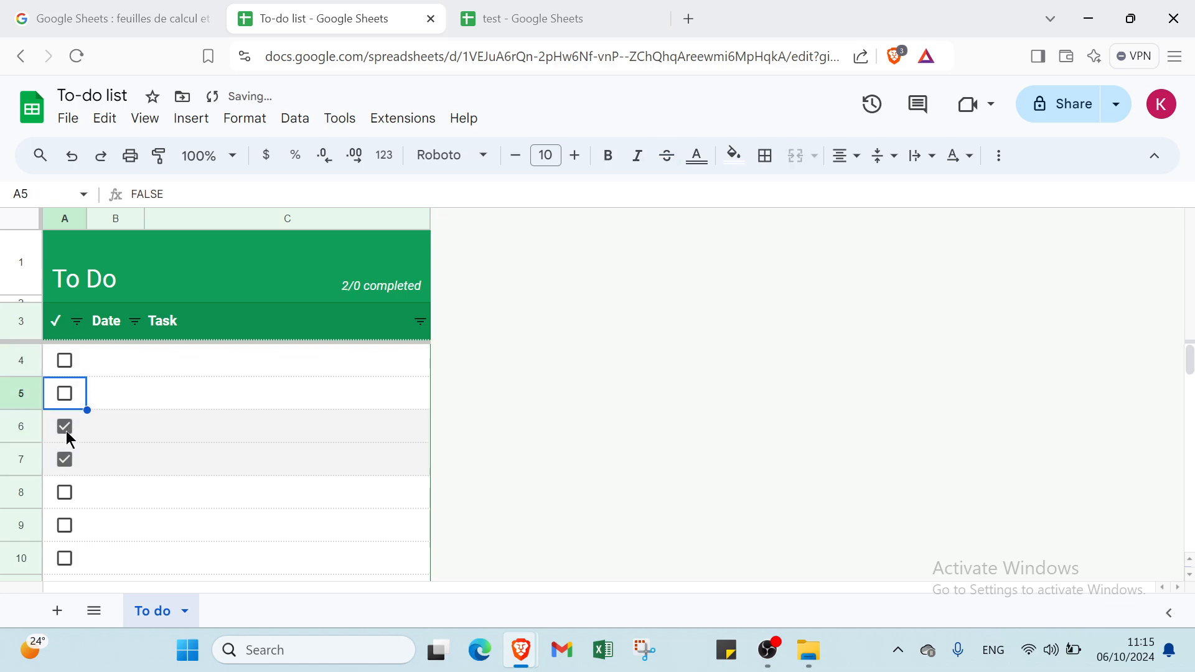
left_click(65, 450)
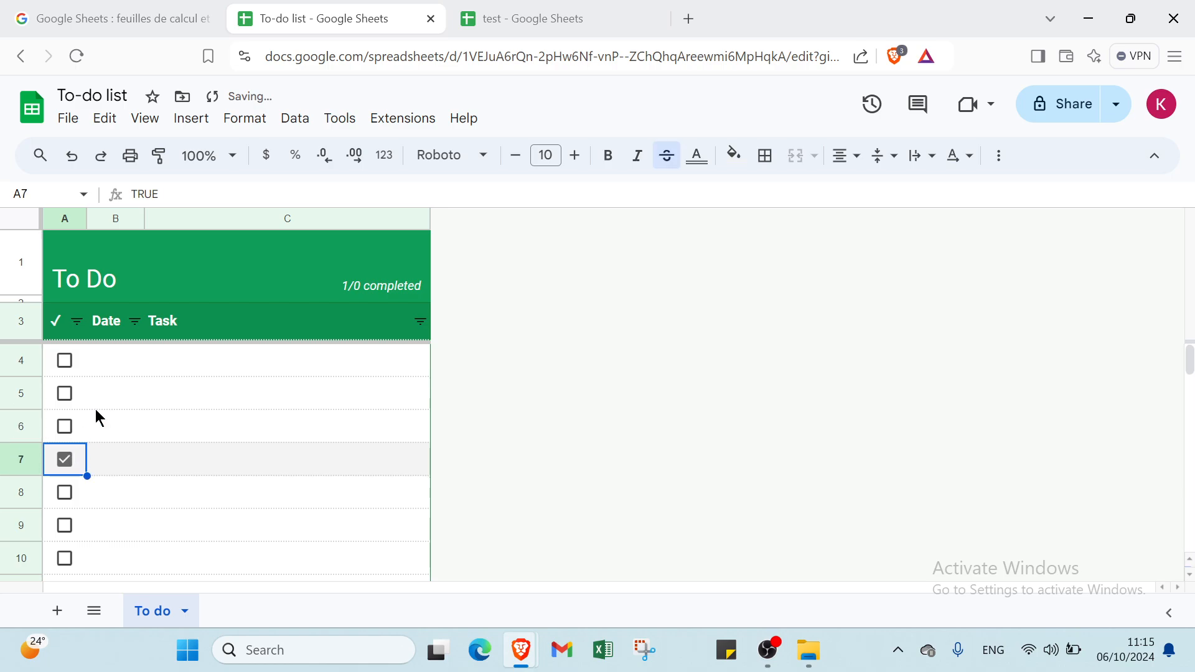
left_click(70, 457)
- Enter the filler text "ddddddd" in B4 and longer strings of the letter d in B5, B6 and B7
left_click(115, 366)
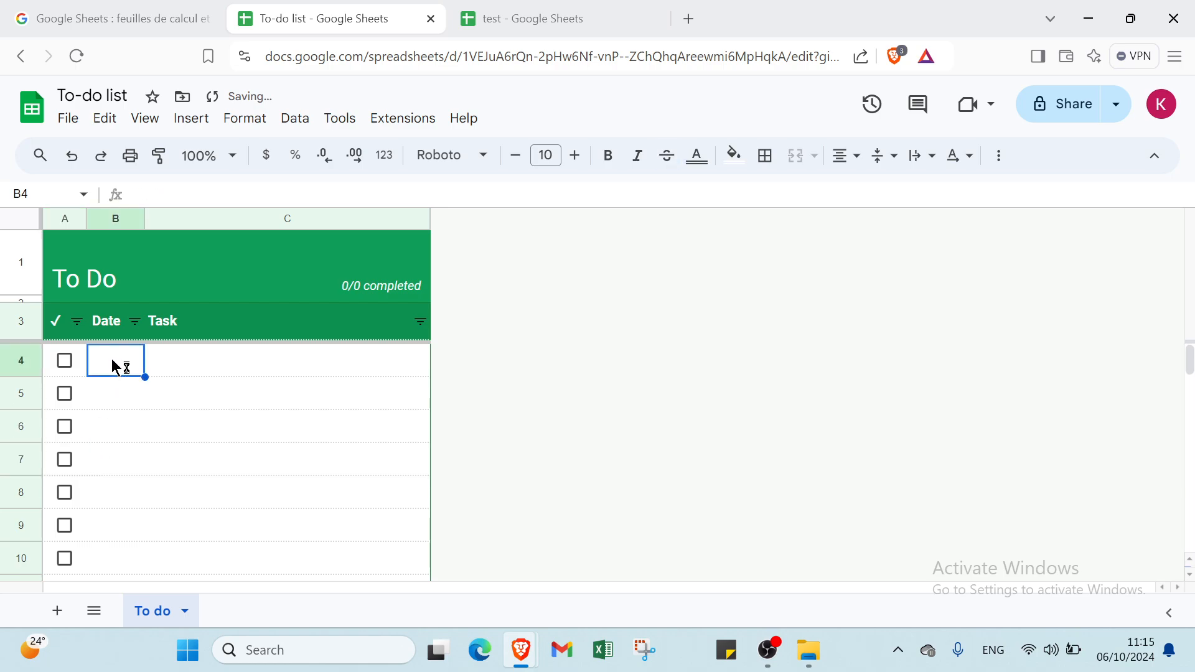
double_click(113, 360)
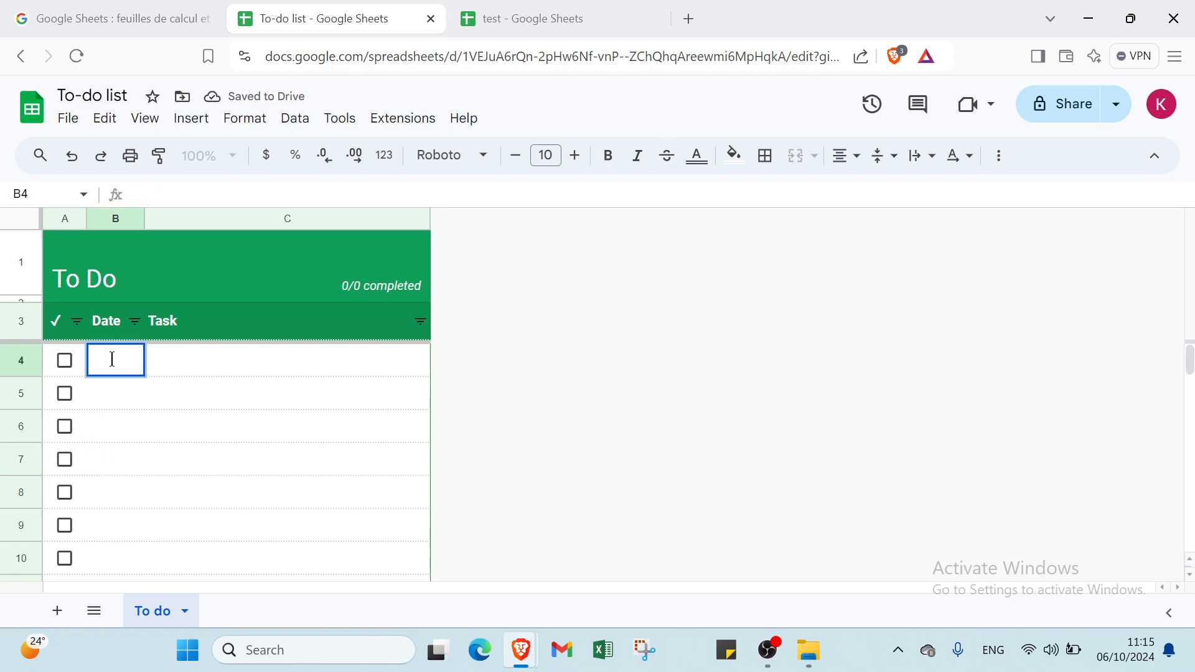
type("ddddddd")
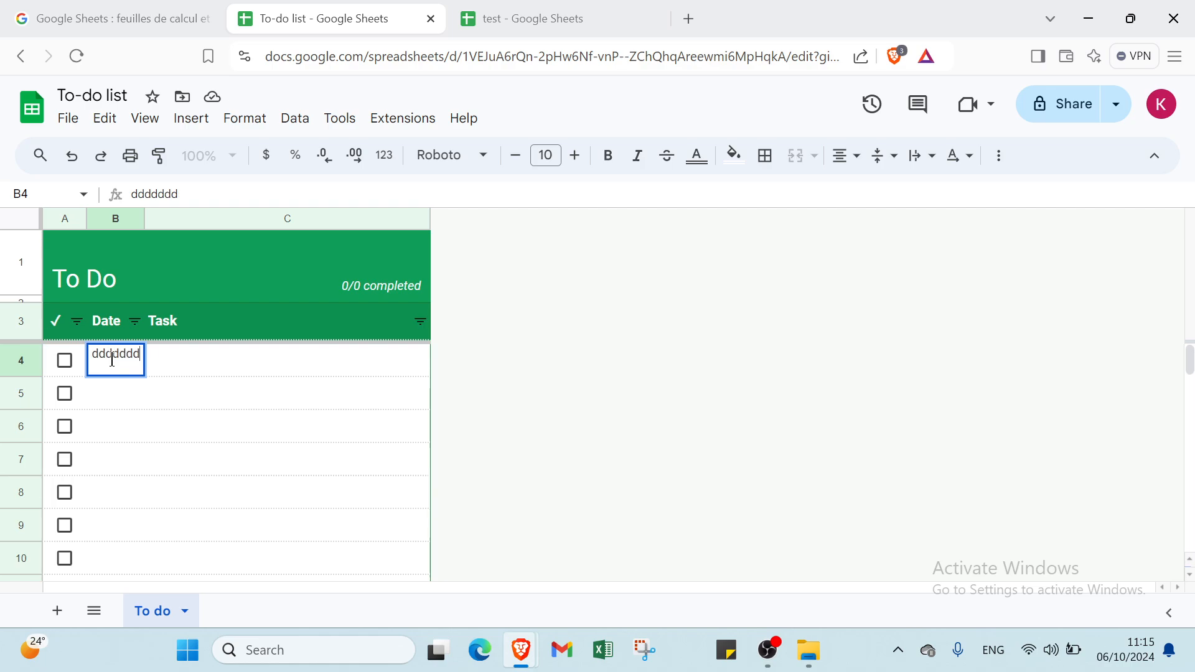
left_click(106, 394)
type("dddddddddddd")
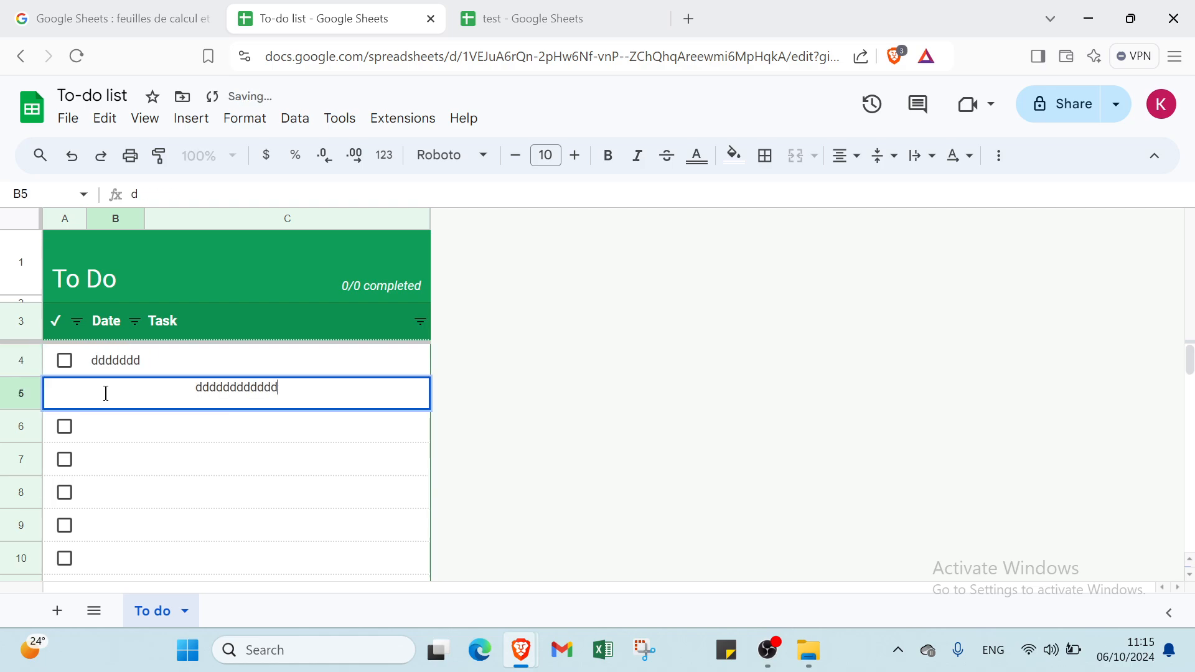
type("dddddddddddddddddddd")
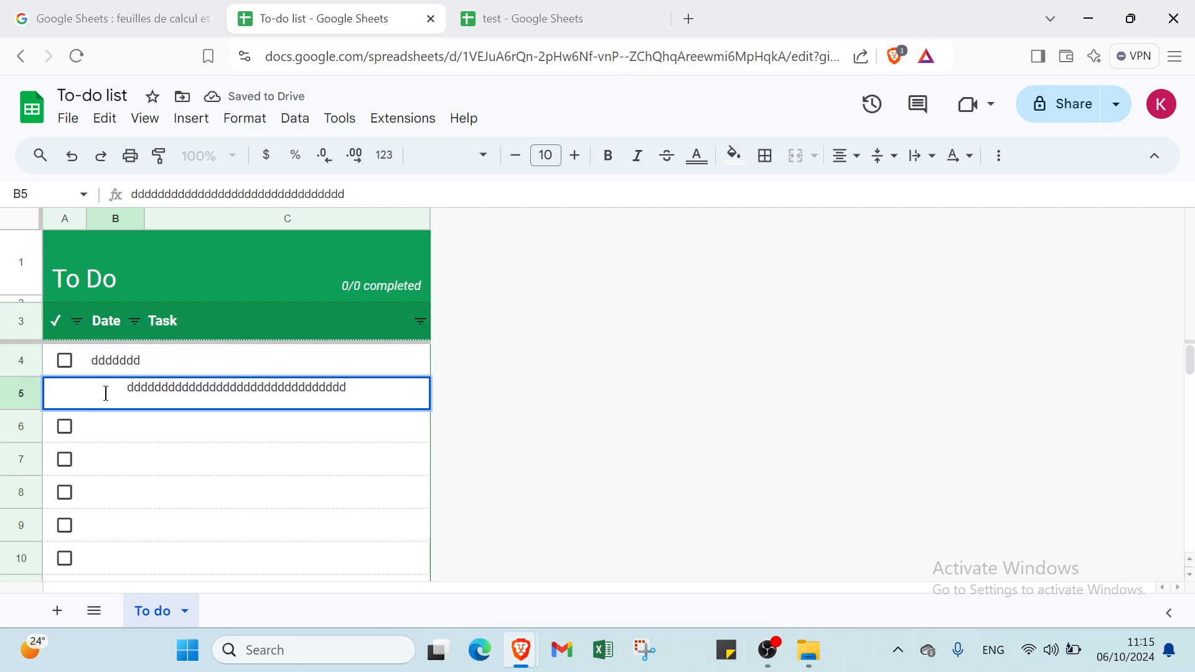
key("Return")
type("dddddddddddddddddddddddddddddd")
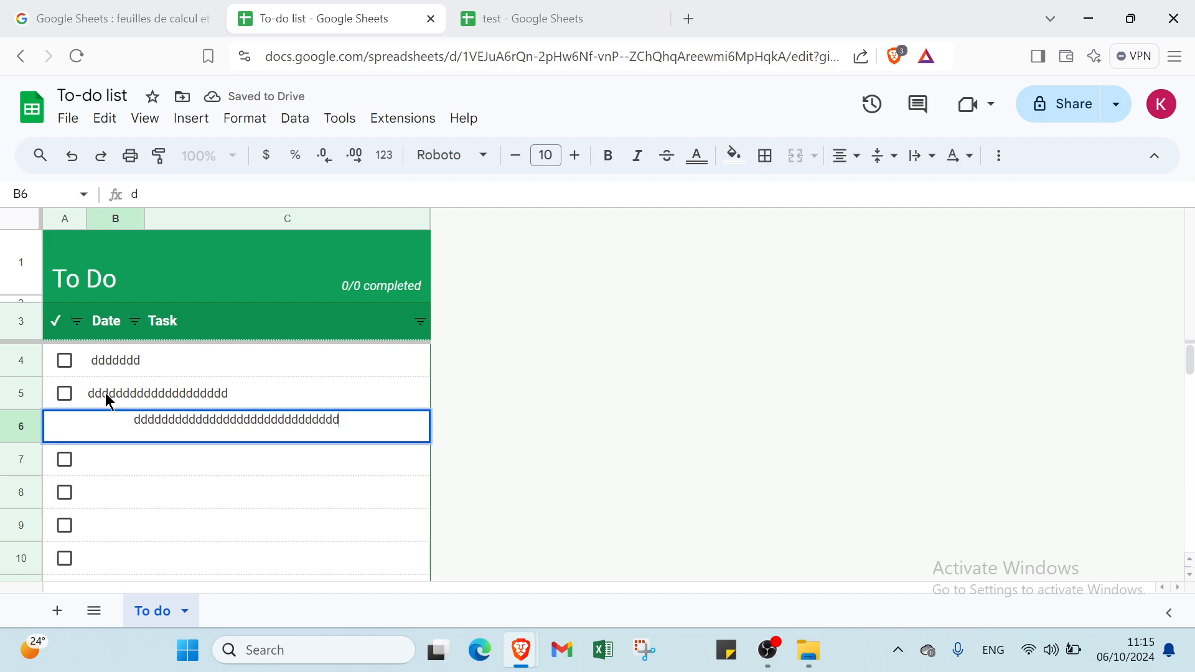
key("Return")
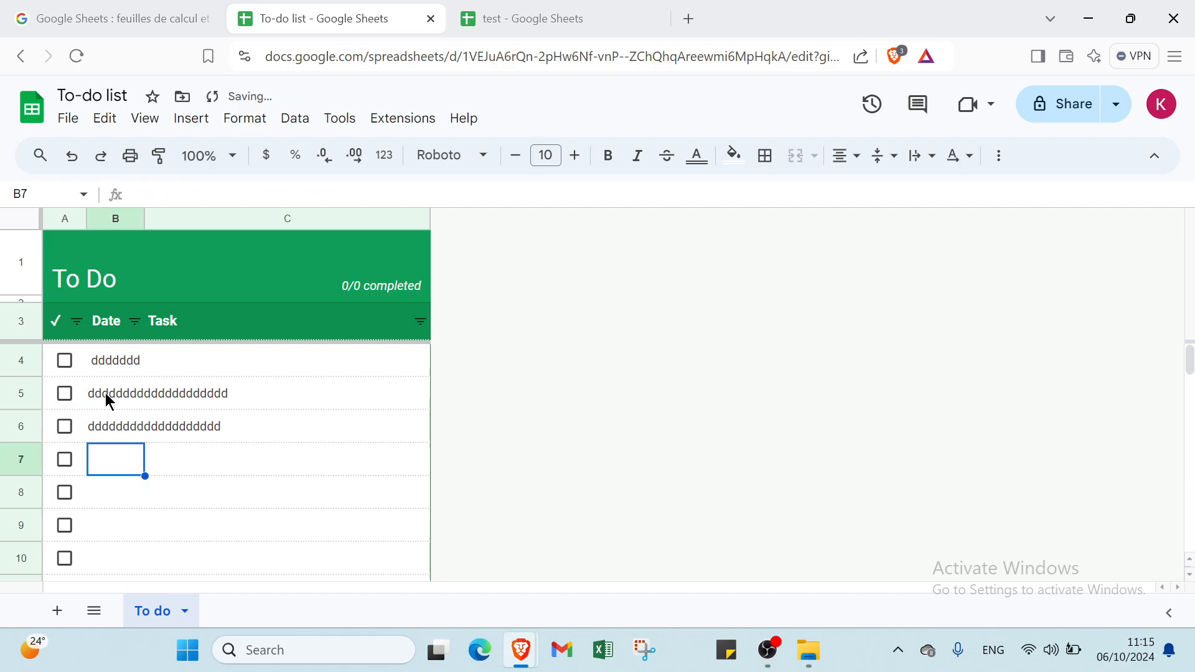
type("ddddddddddddddddddddddddddddddddd")
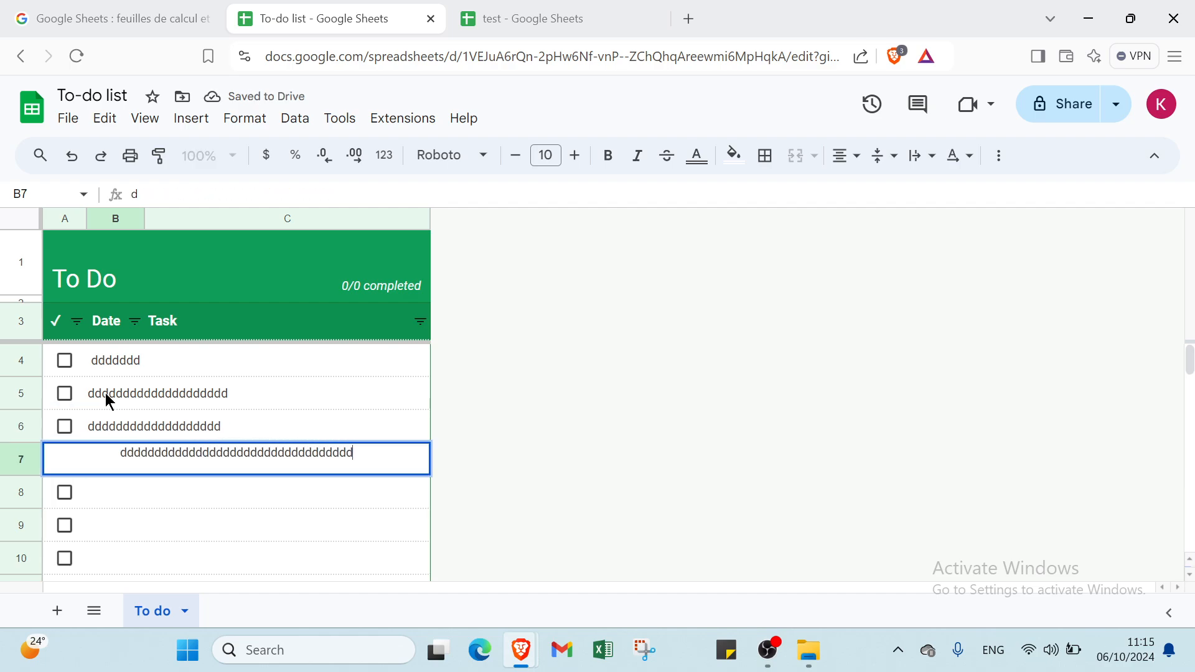
key("Return")
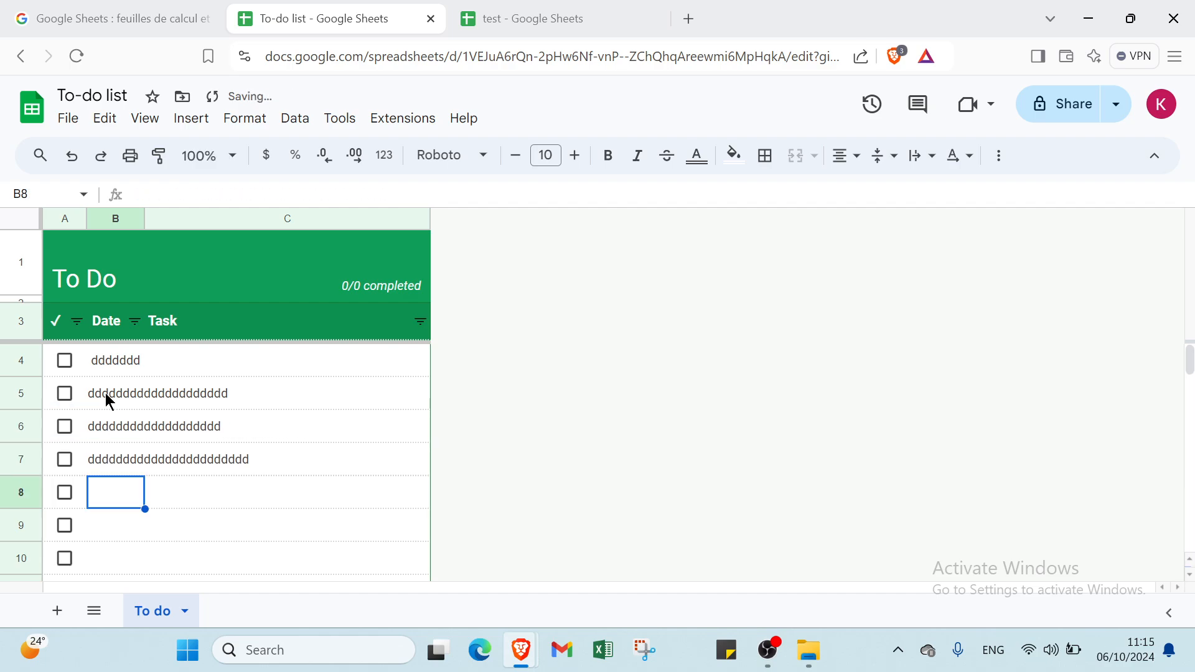
- Mark the four filler tasks in rows 4 to 7 as completed
left_click(64, 361)
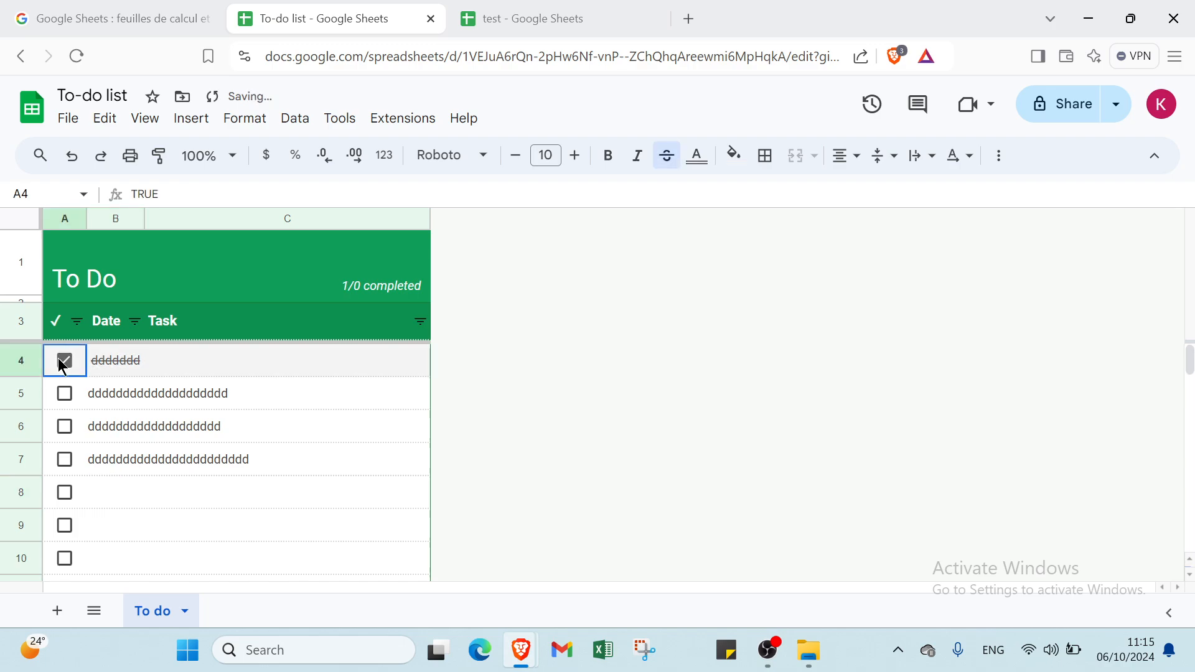
left_click(67, 394)
left_click(47, 417)
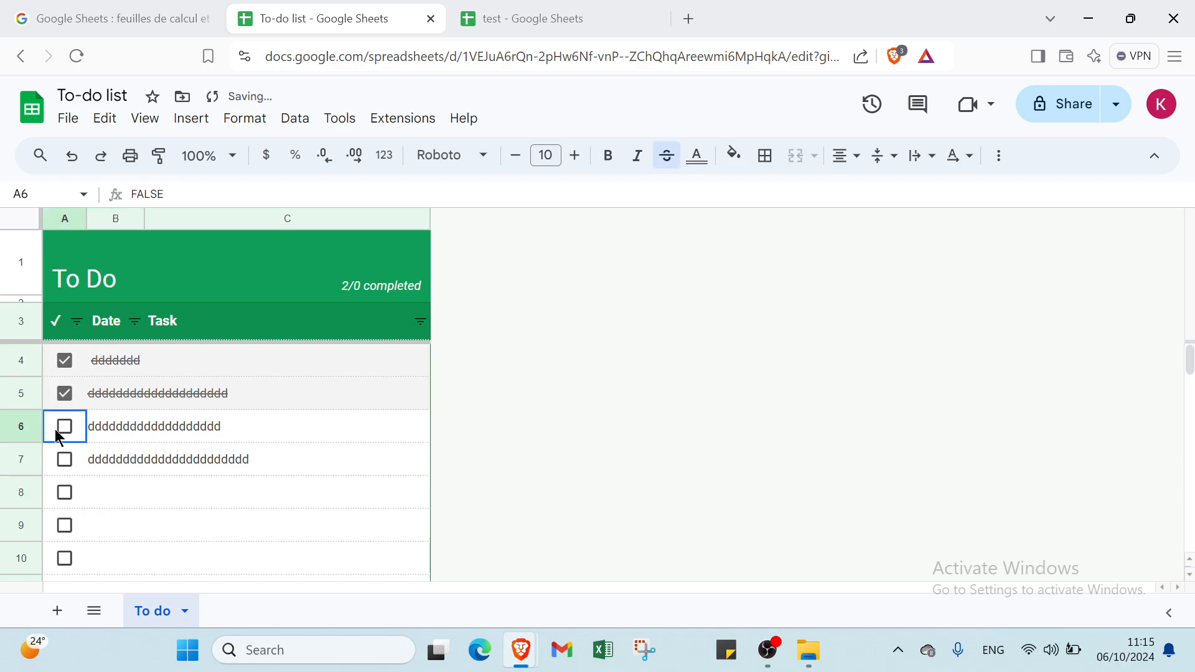
left_click(63, 430)
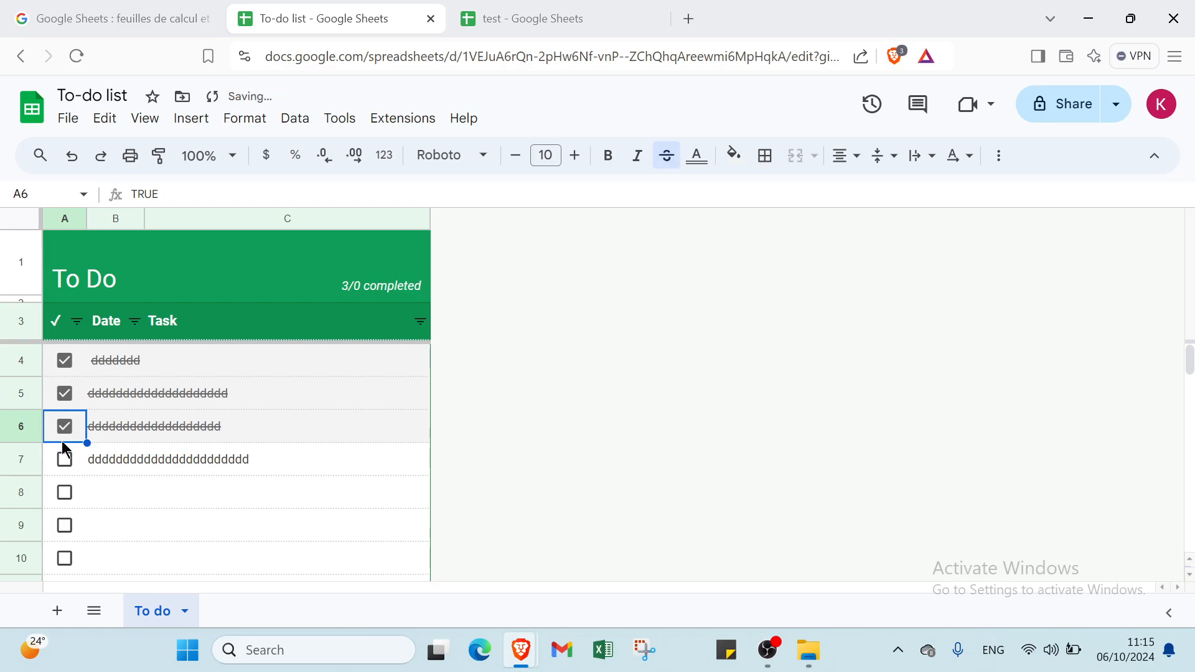
left_click(62, 458)
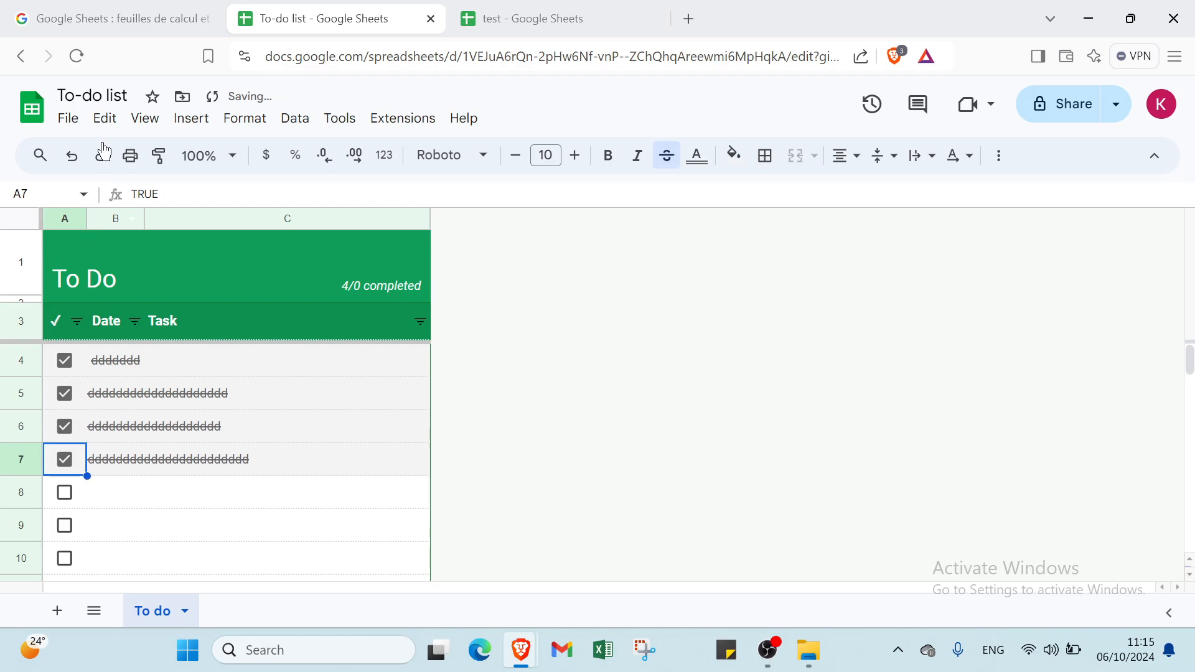
- Return to the template gallery and browse its Personal, Work and Project management templates
left_click(24, 57)
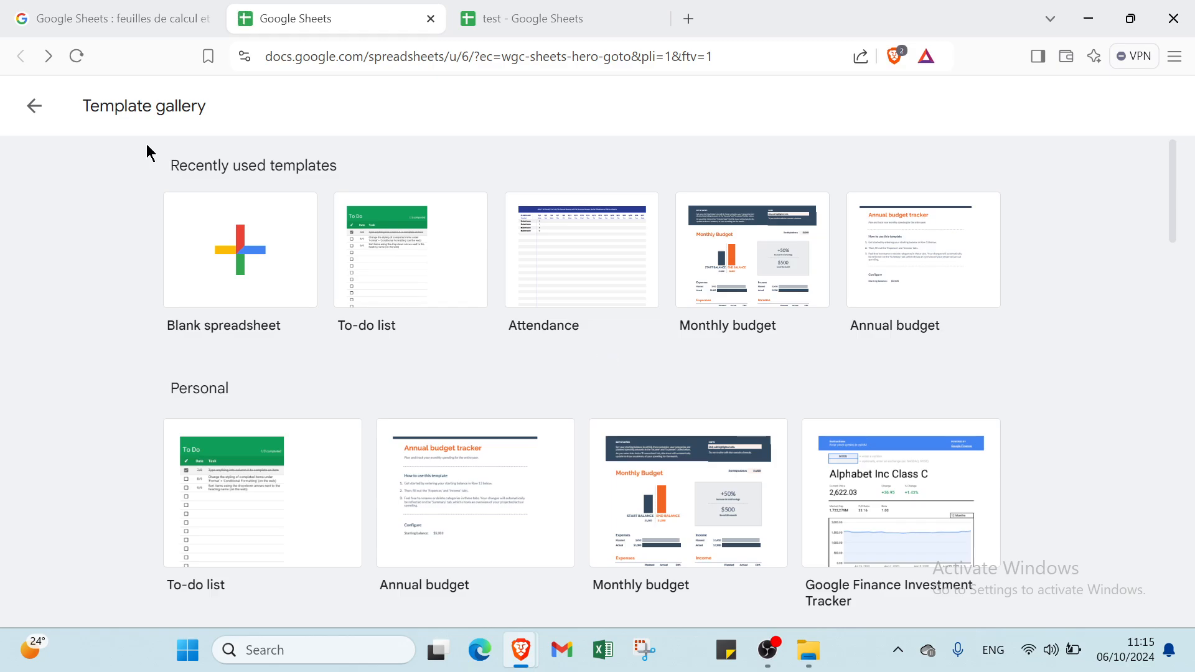
scroll(356, 313, "down", 14)
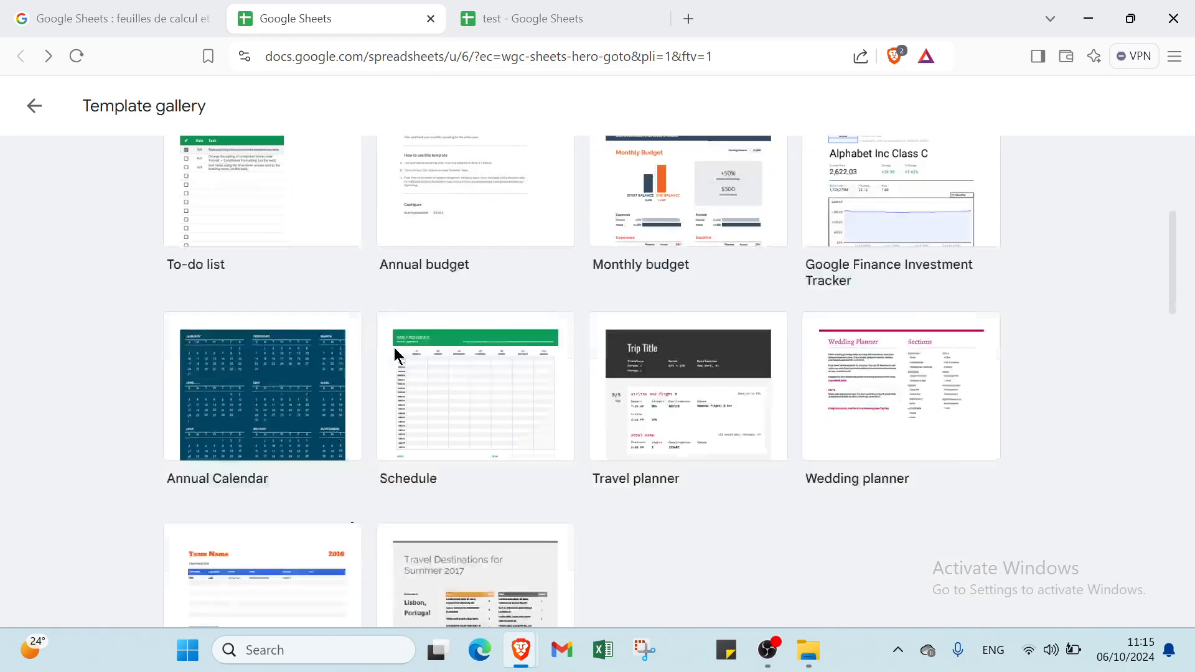
scroll(398, 360, "down", 10)
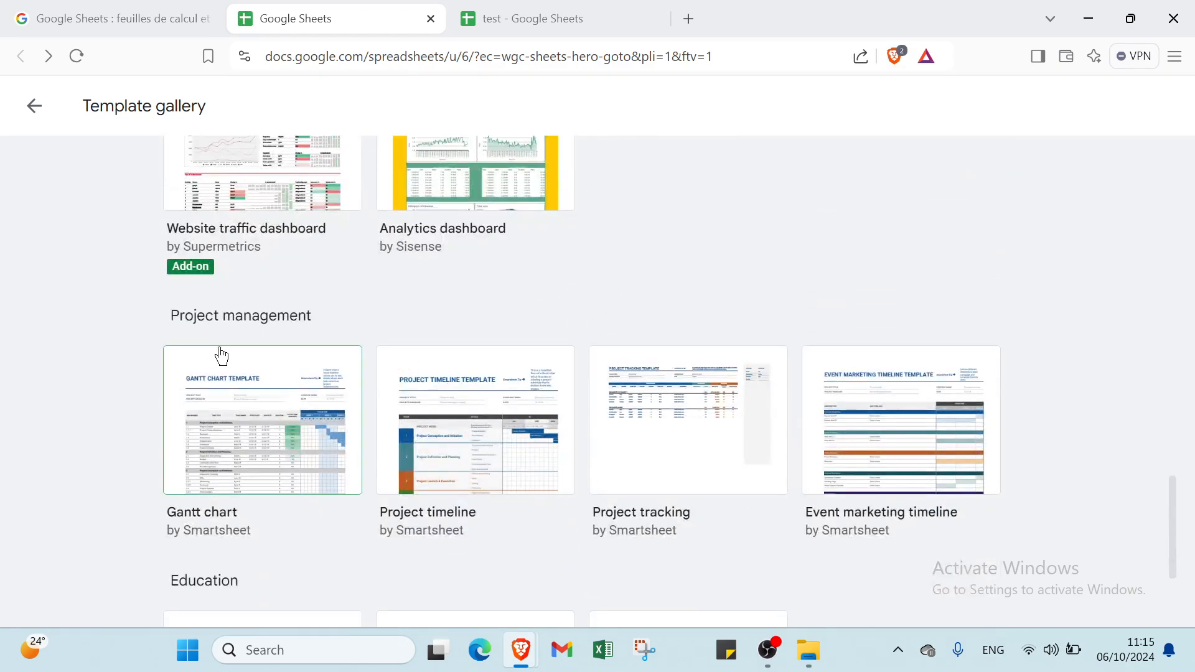
scroll(224, 430, "up", 10)
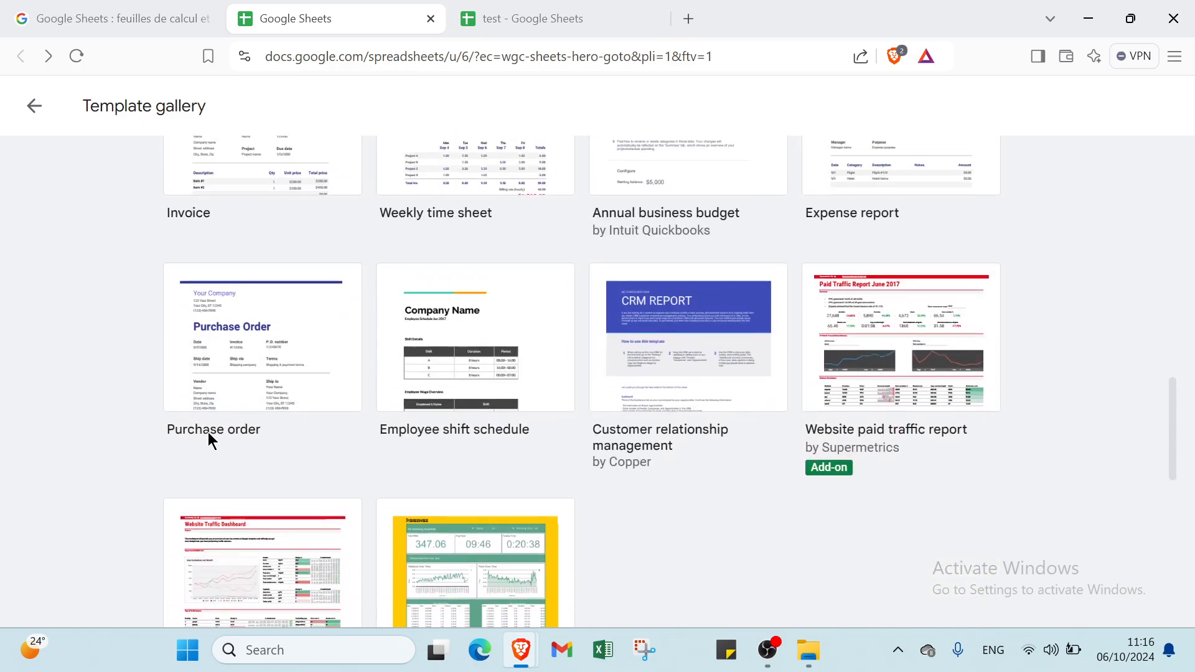
scroll(206, 436, "up", 9)
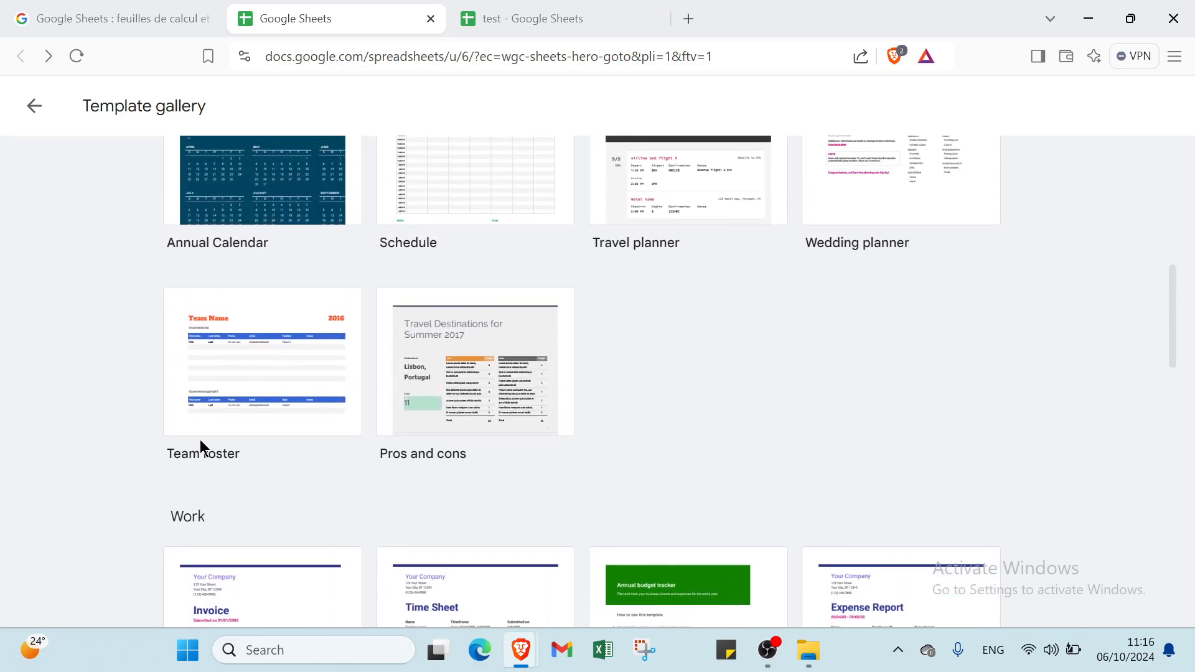
- Browse the template gallery through to the Education section and create a spreadsheet from the Attendance template
scroll(202, 447, "up", 2)
scroll(208, 470, "down", 7)
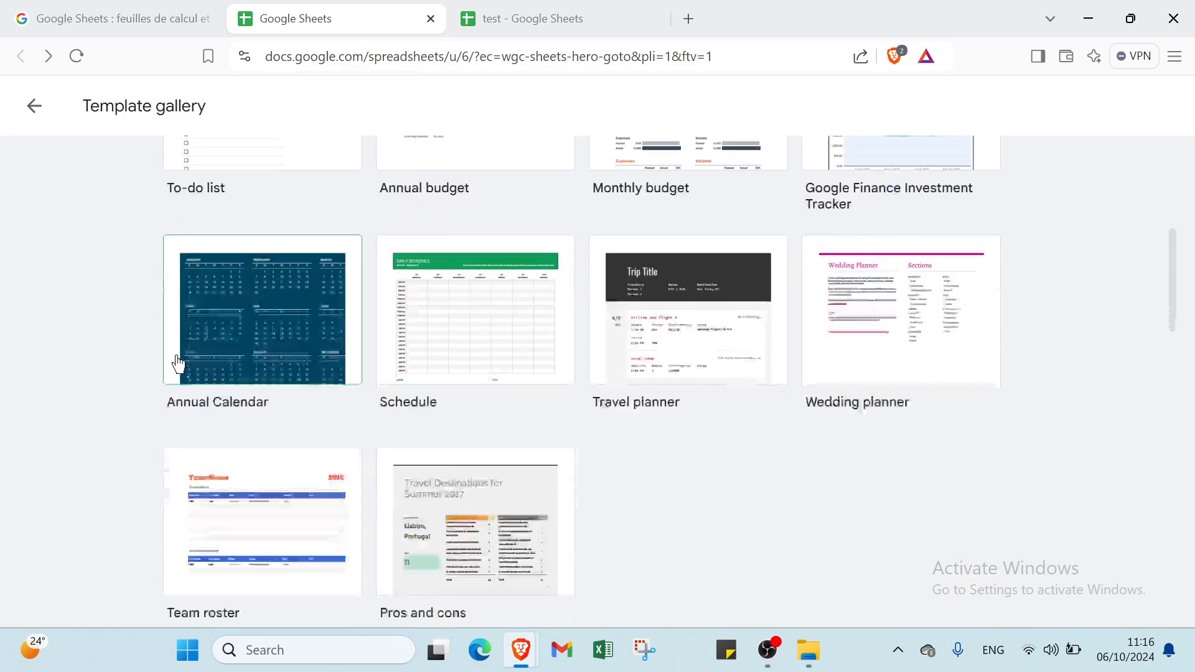
scroll(200, 380, "down", 10)
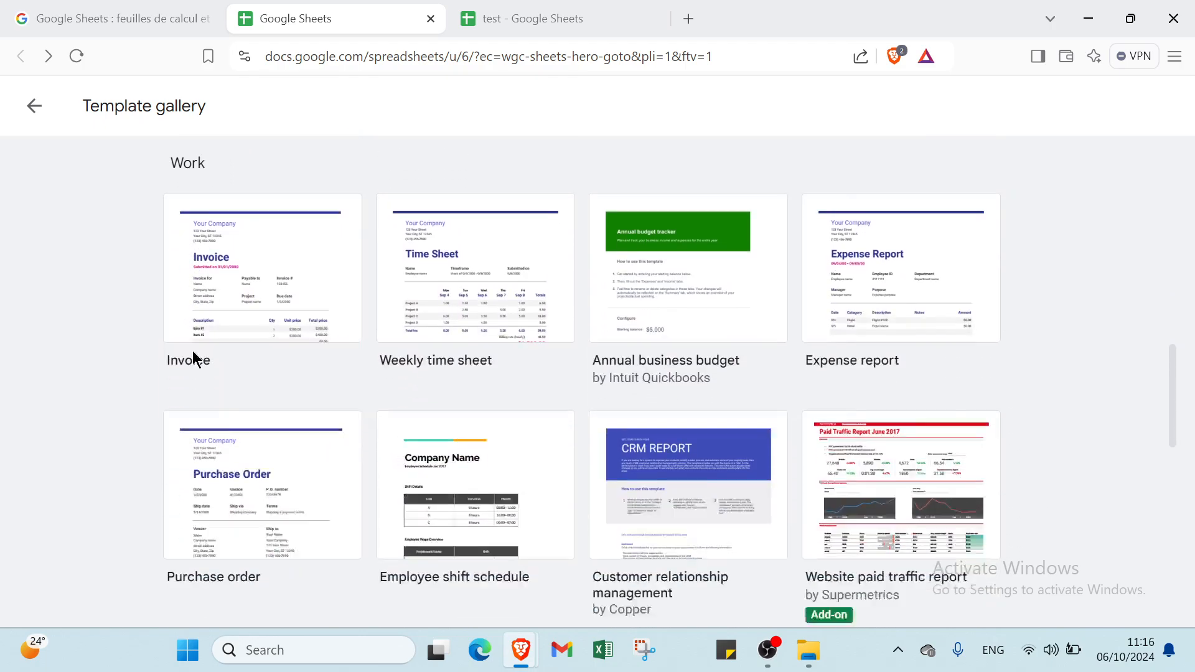
scroll(202, 352, "down", 8)
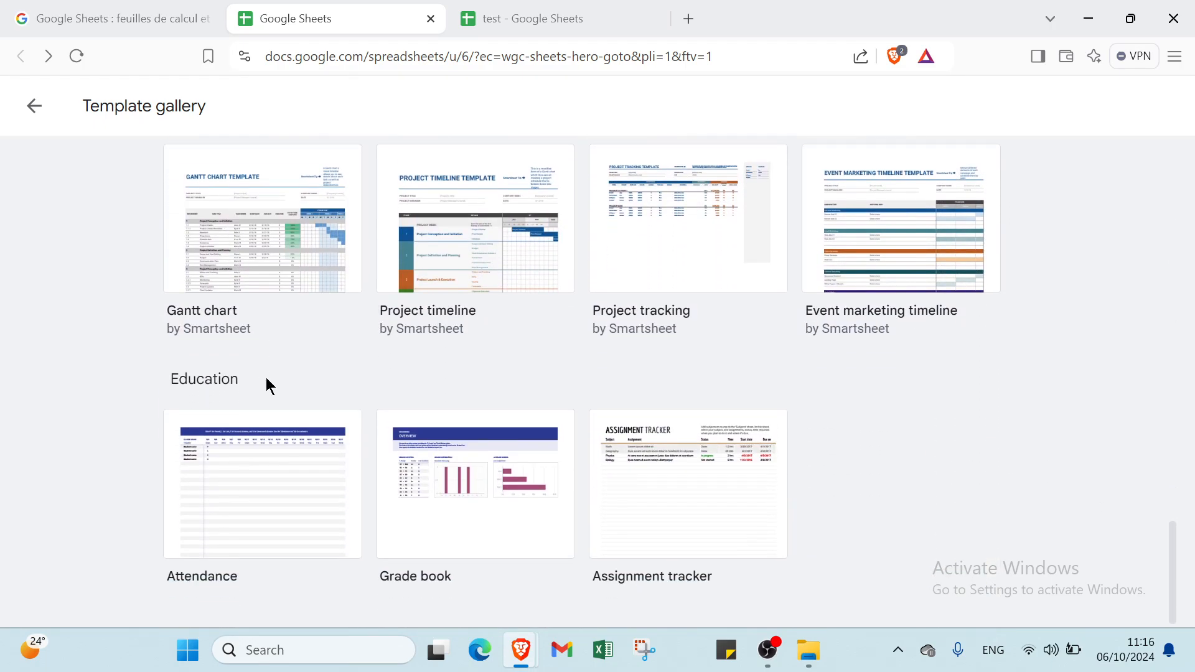
left_click(278, 514)
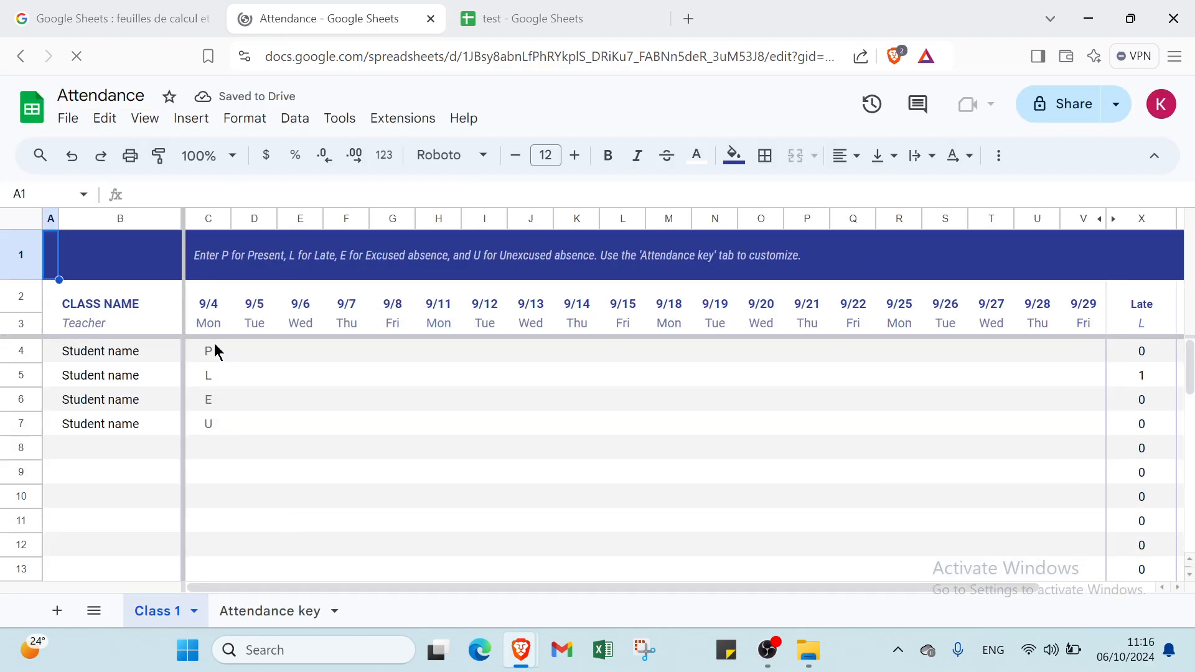
- Clear the sample attendance codes from C4 to C7 on the Class 1 sheet and look over the rows below
left_click_drag(214, 346, 207, 428)
left_click(207, 412)
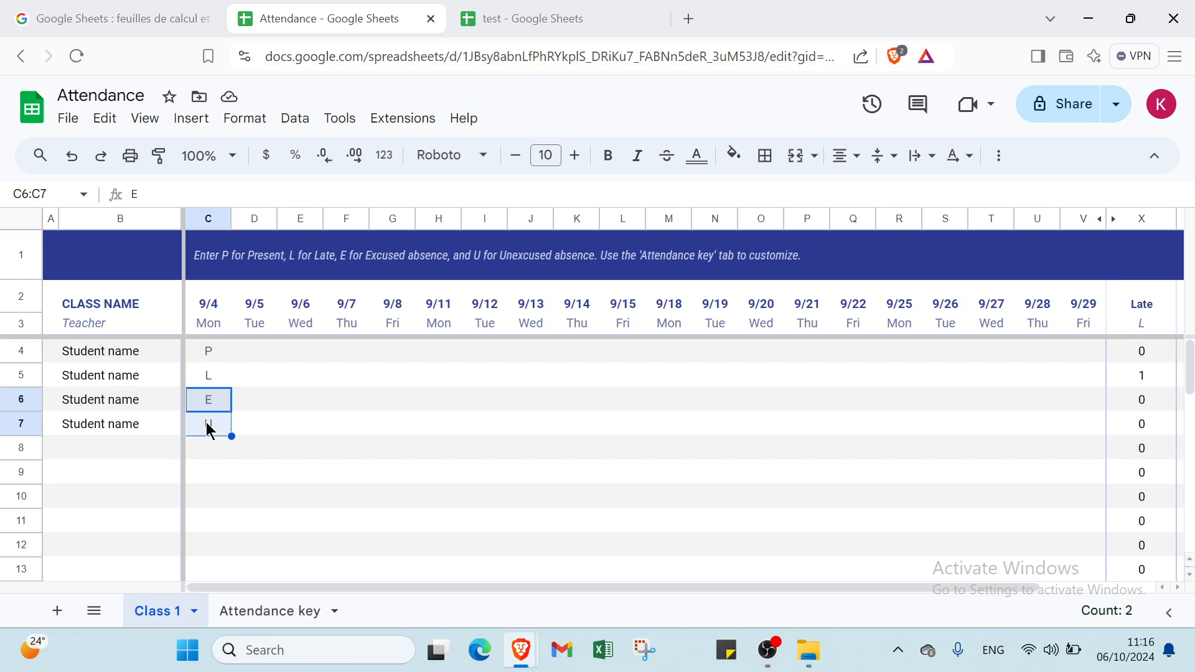
key("Delete")
left_click_drag(213, 376, 206, 355)
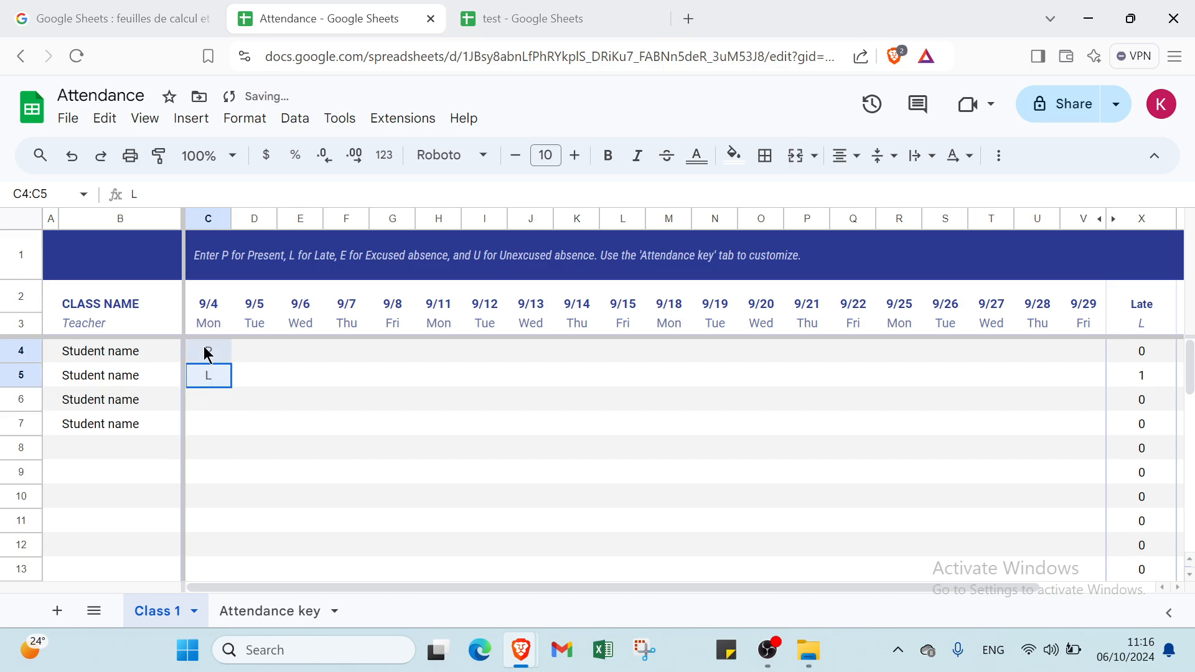
key("Delete")
scroll(405, 429, "down", 7)
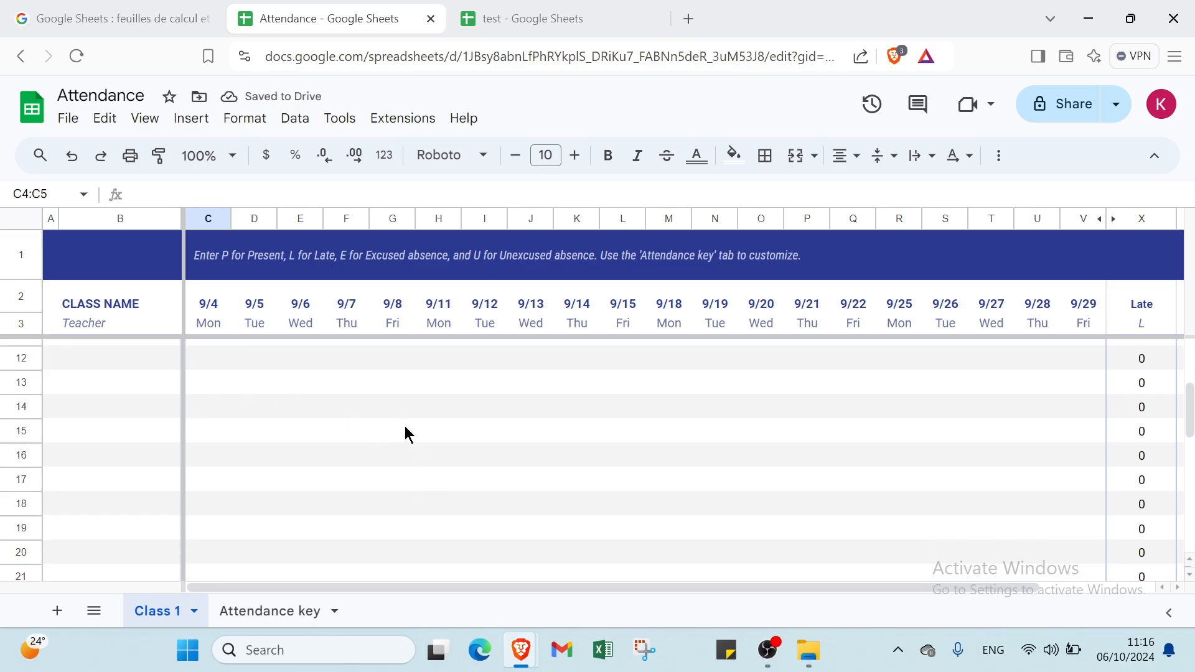
scroll(403, 429, "up", 7)
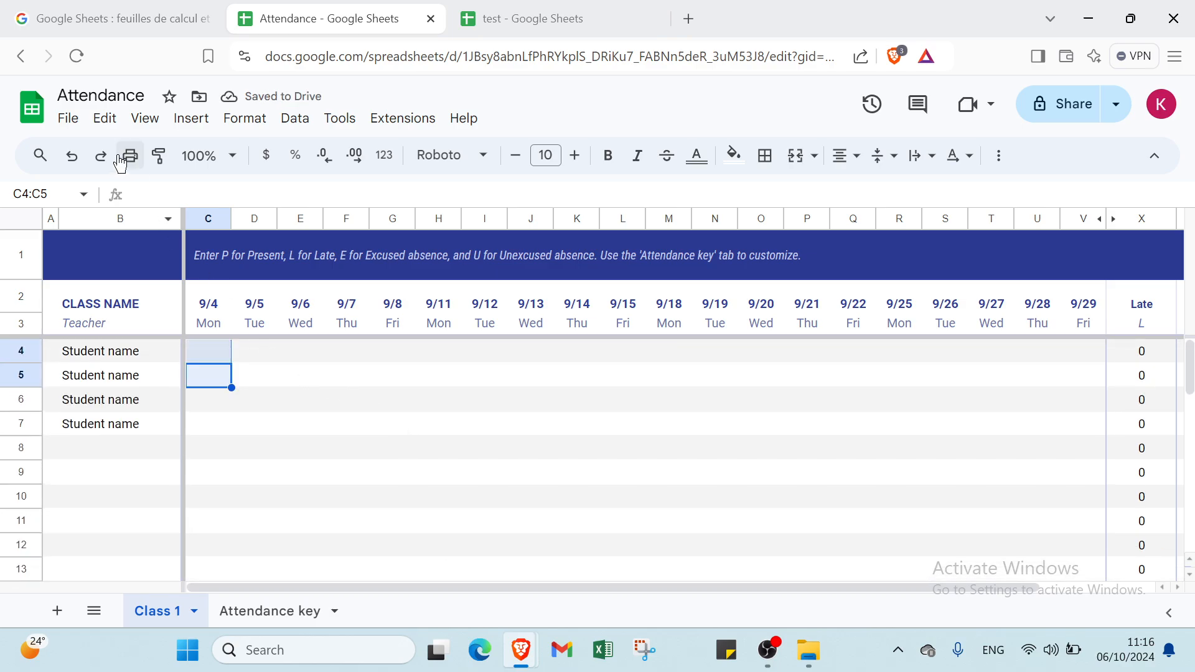
- Return to the template gallery, switch to the open test spreadsheet and remove its star
left_click(21, 56)
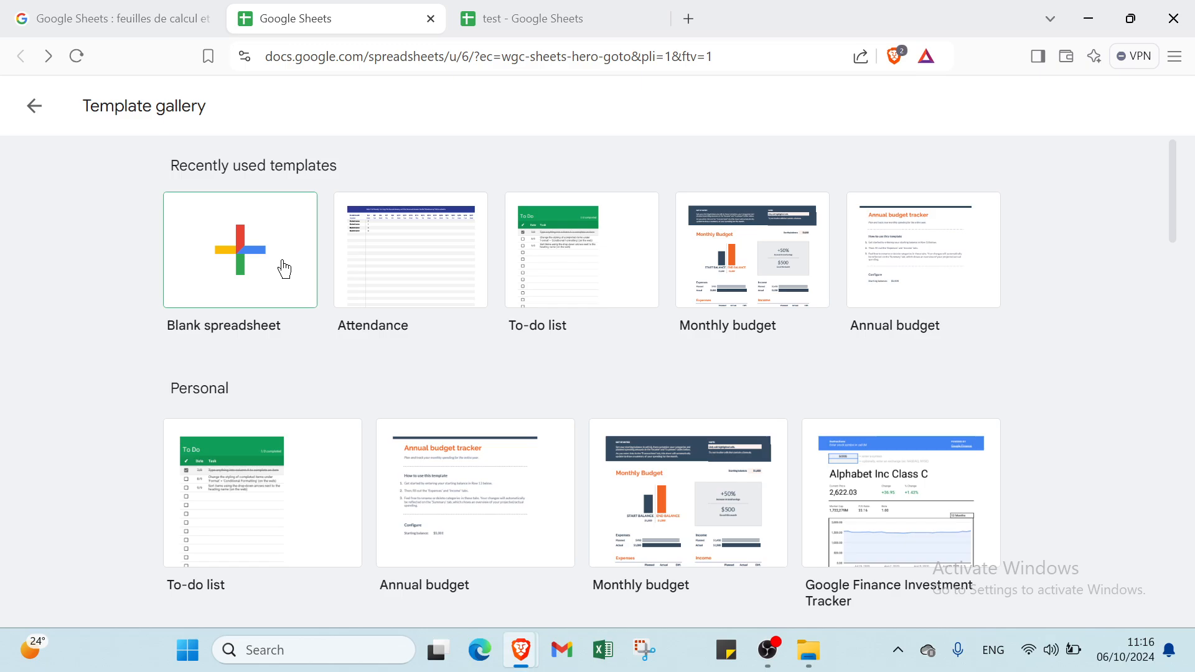
left_click(481, 31)
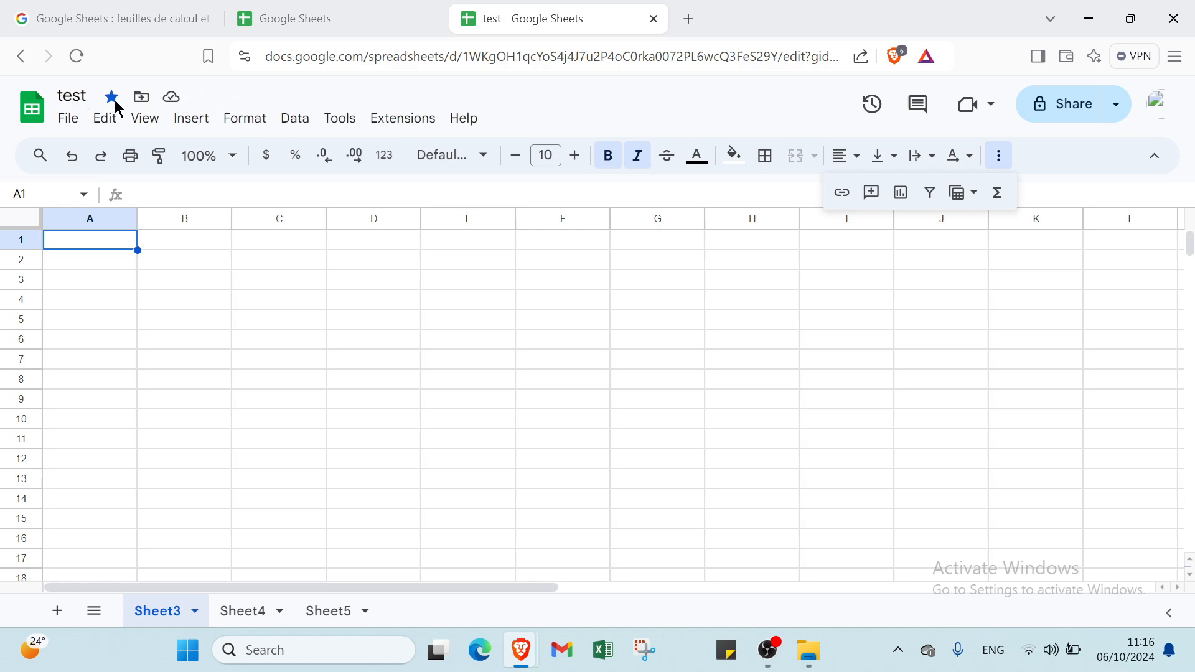
left_click(116, 101)
- View the Suggested, Starred and All locations destinations for moving the test file, and cancel without moving it
left_click(140, 96)
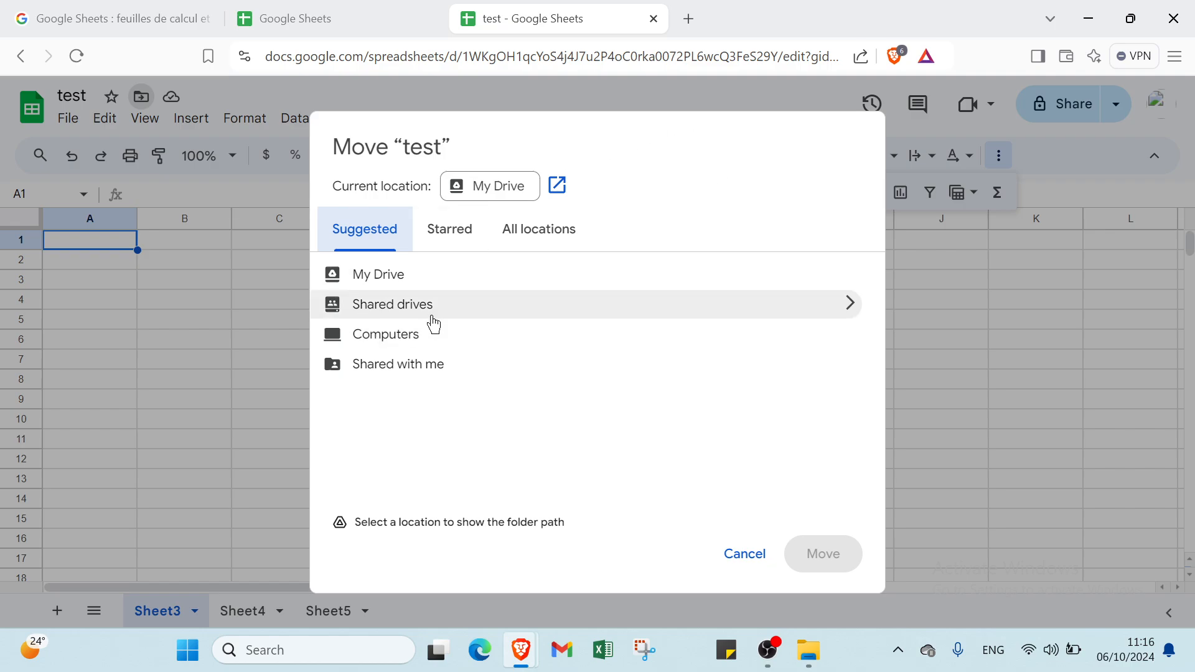
left_click(446, 235)
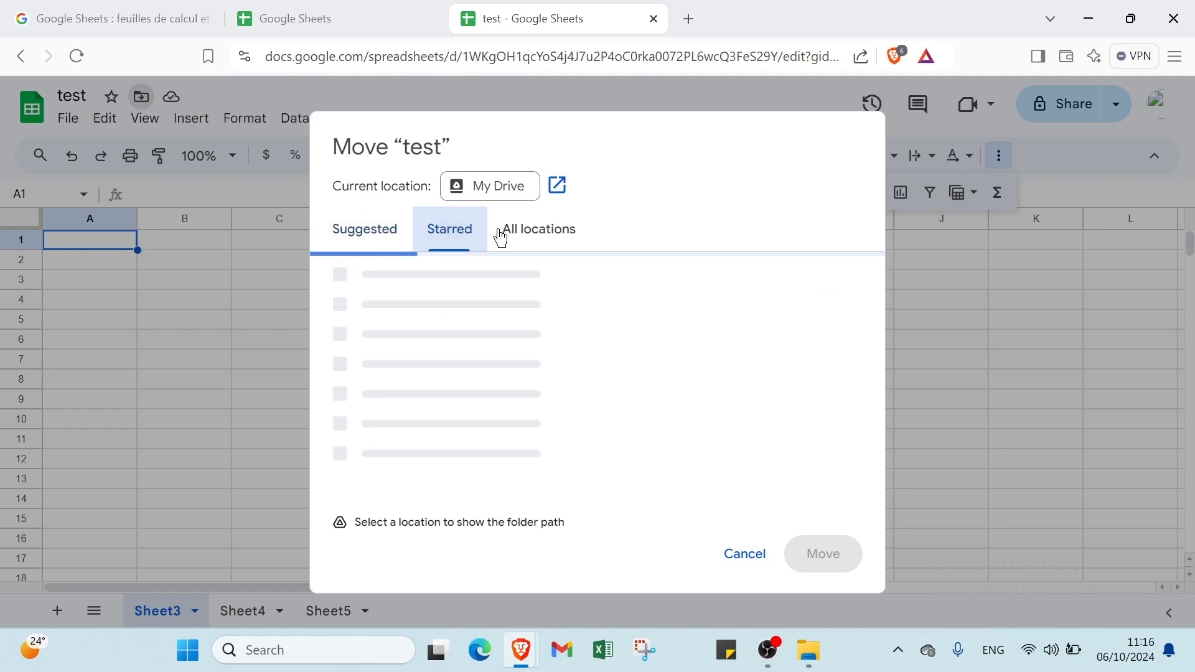
left_click(528, 234)
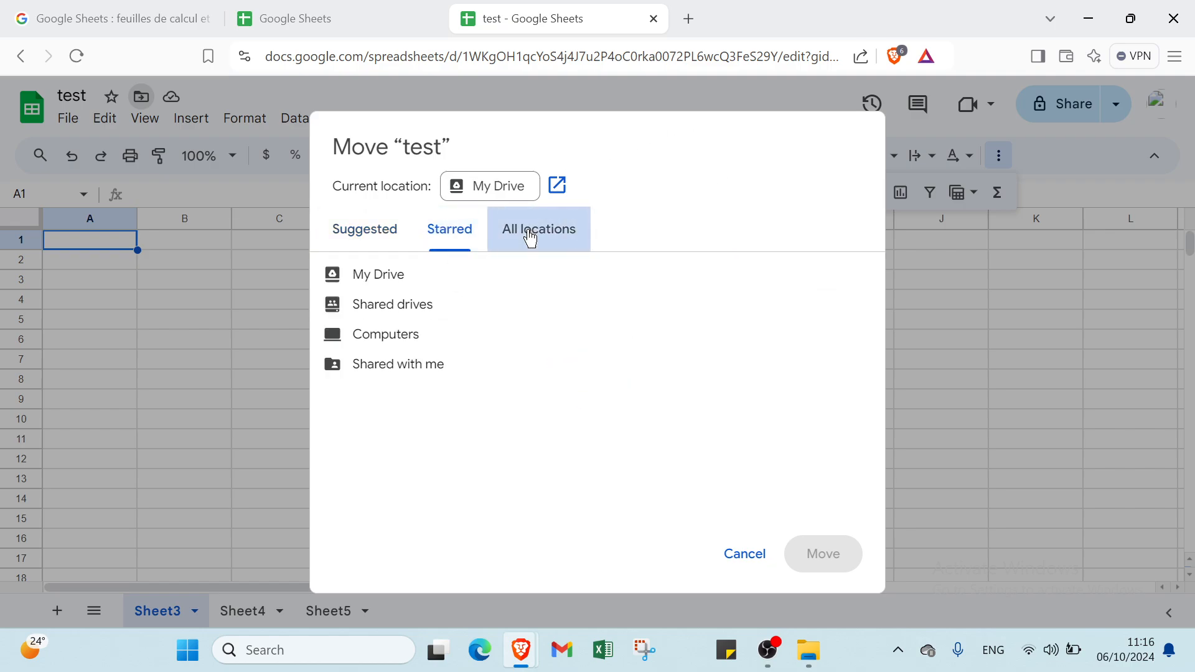
left_click(393, 235)
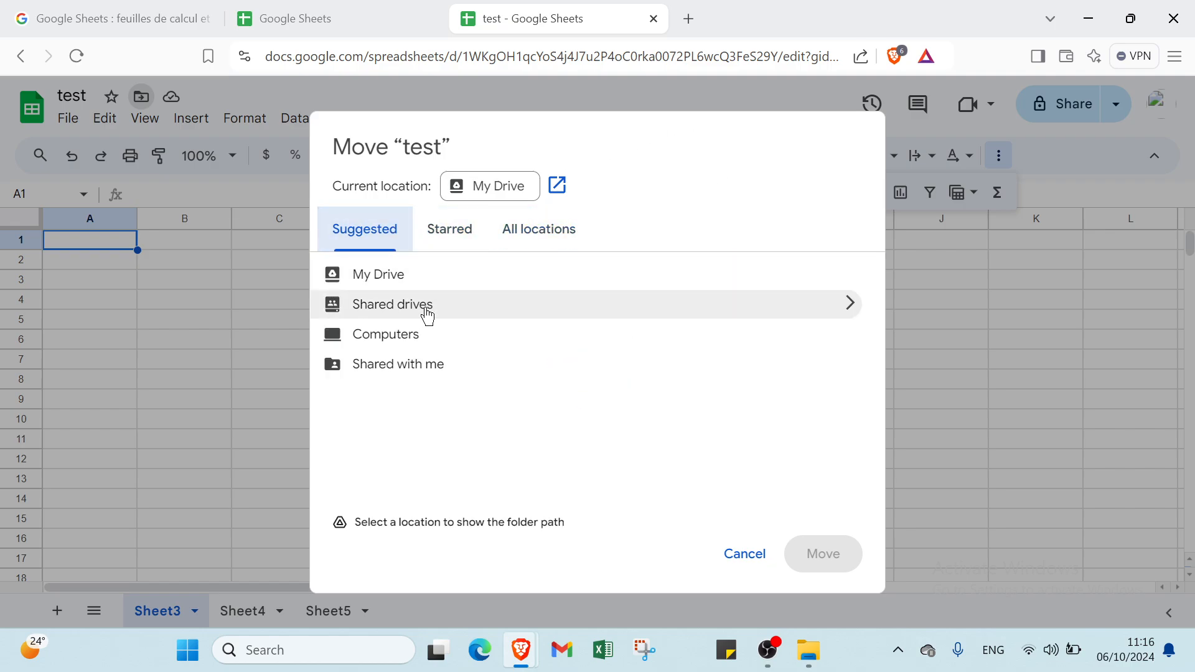
left_click(744, 566)
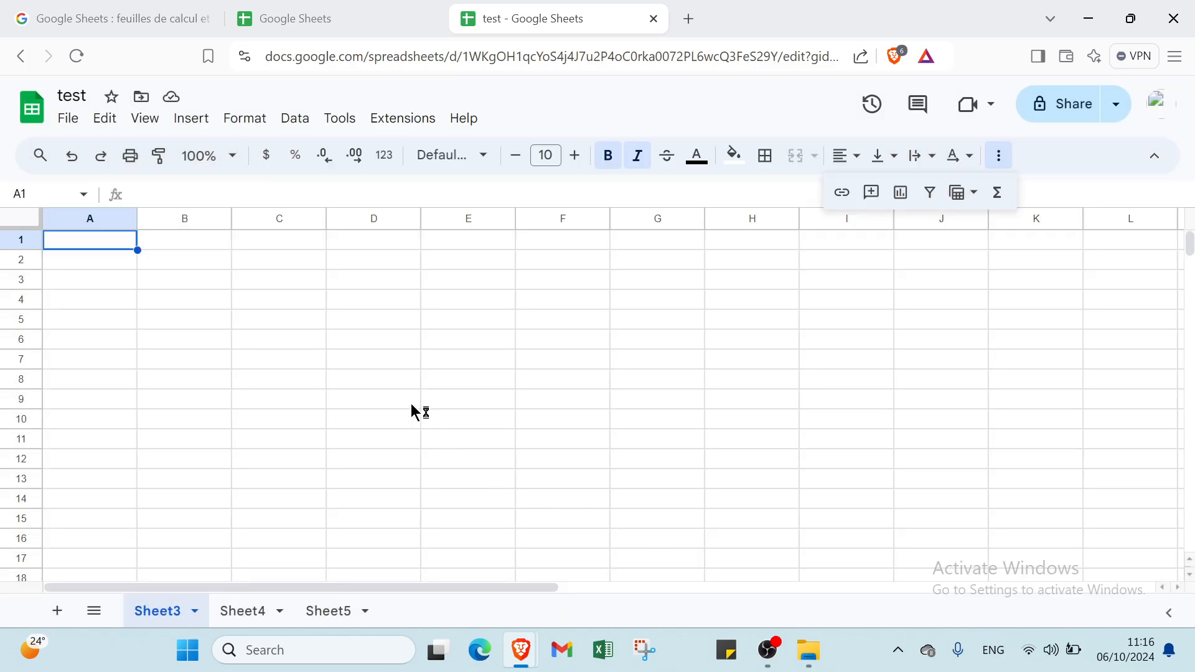
- Check the document's cloud save status and add two new sheets to the spreadsheet
left_click(172, 98)
left_click(60, 621)
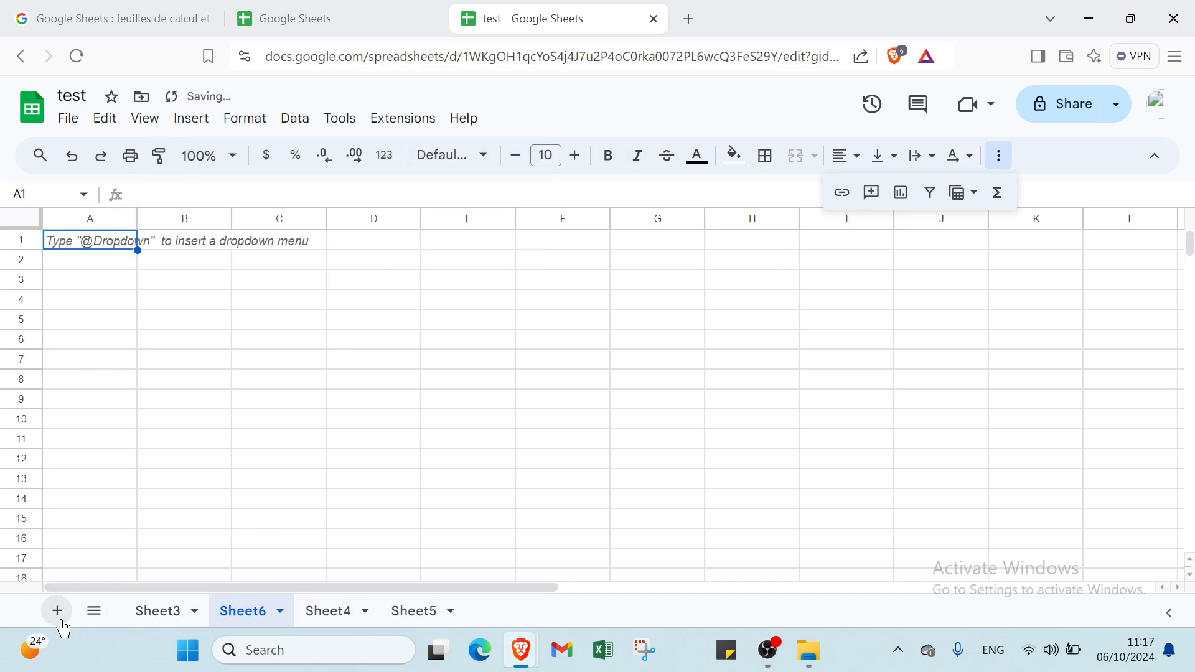
left_click(62, 622)
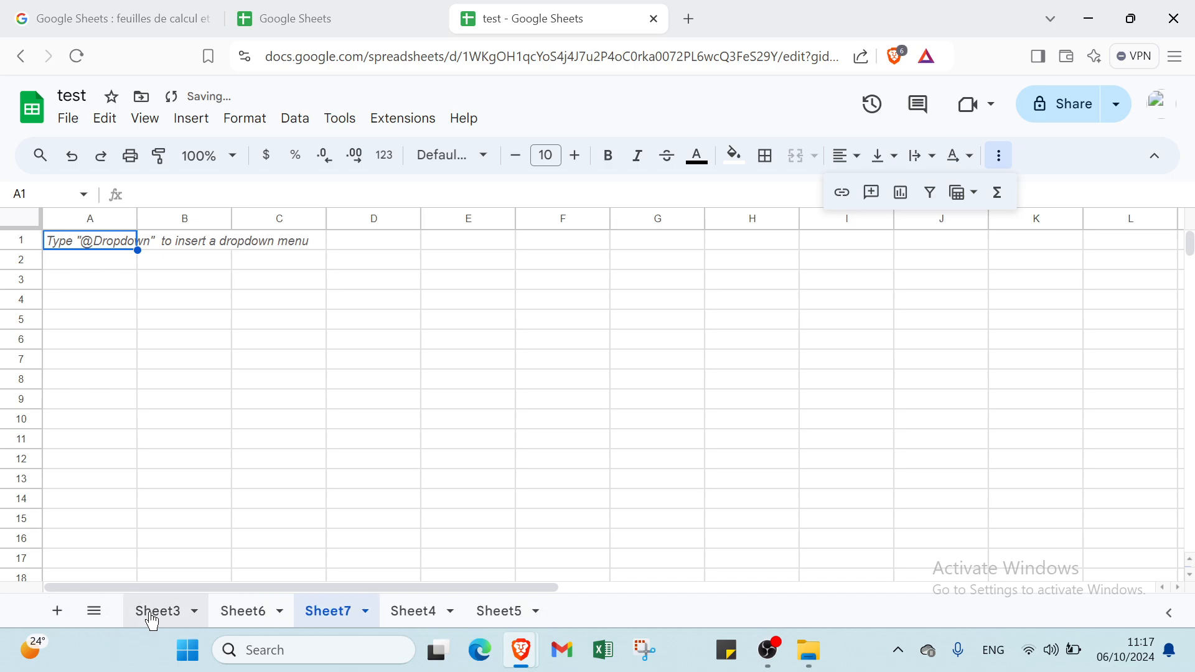
- Delete Sheet3 from the spreadsheet and confirm the deletion
left_click(157, 615)
left_click(192, 612)
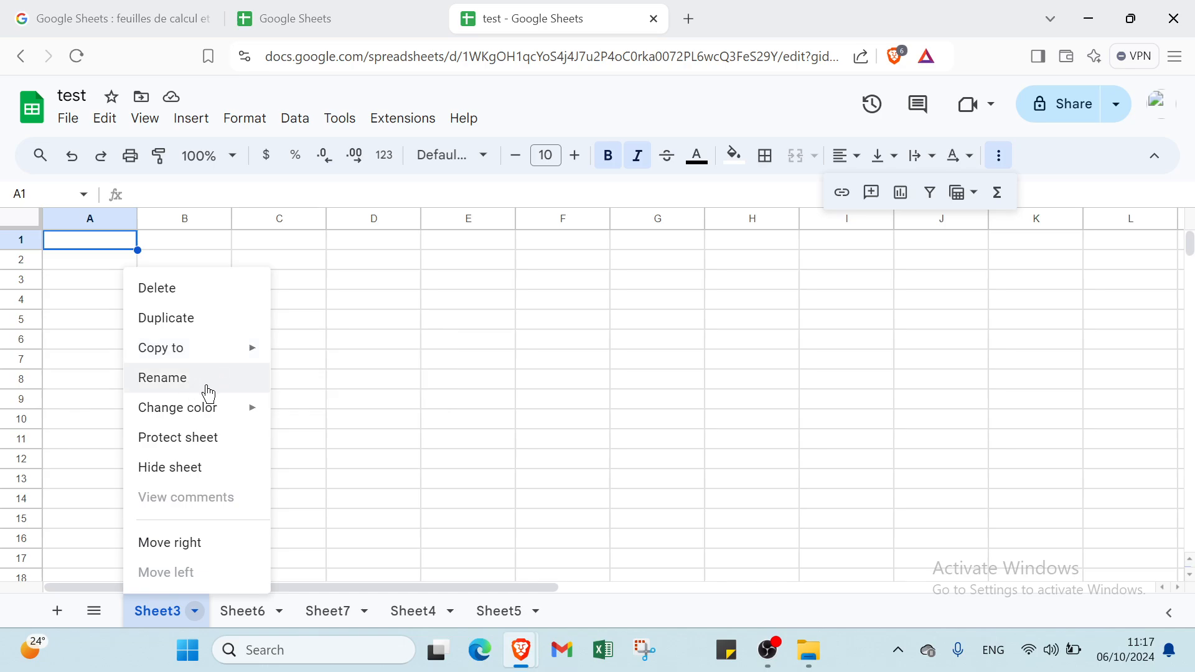
mouse_move(195, 419)
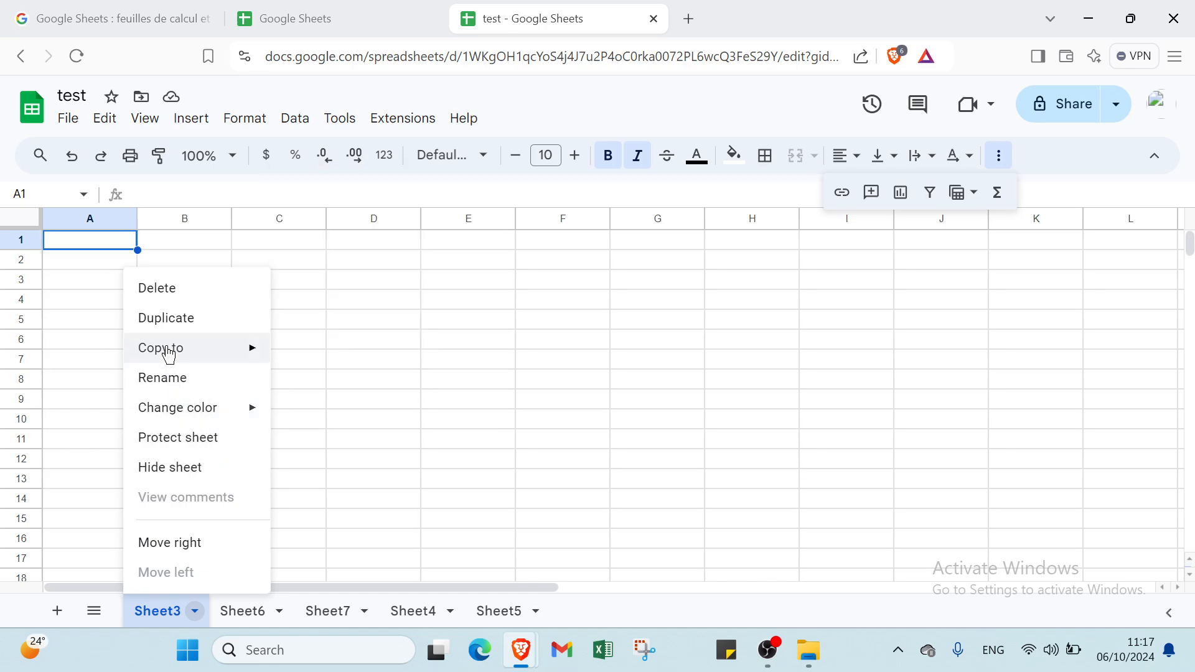
left_click(167, 297)
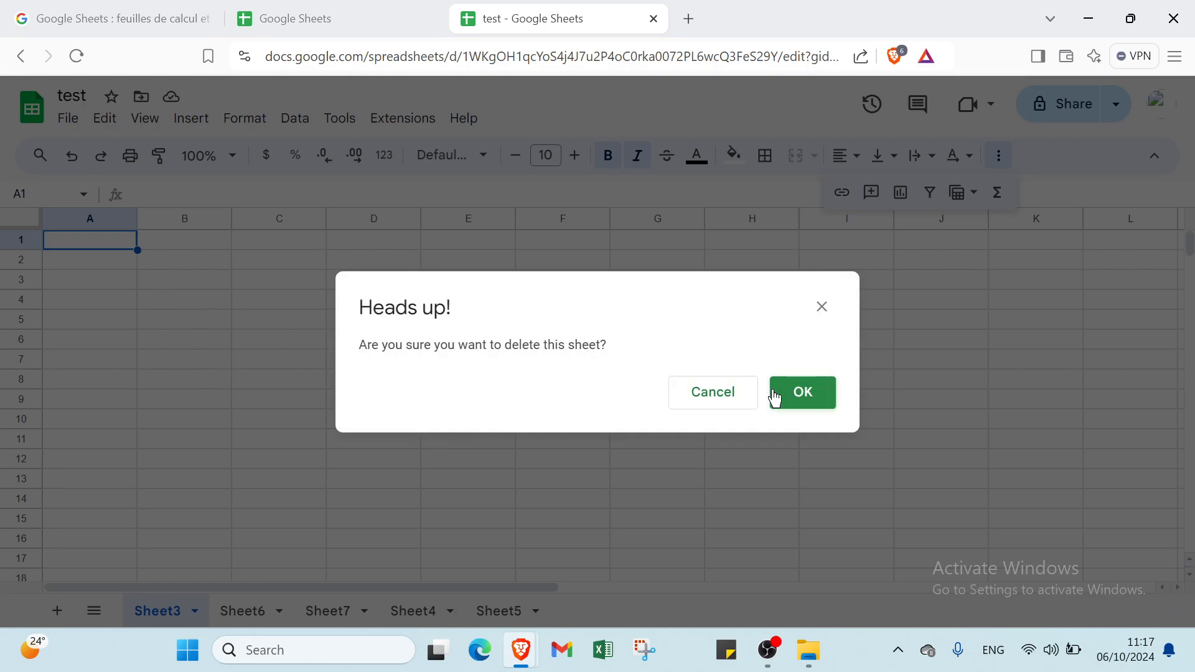
left_click(794, 399)
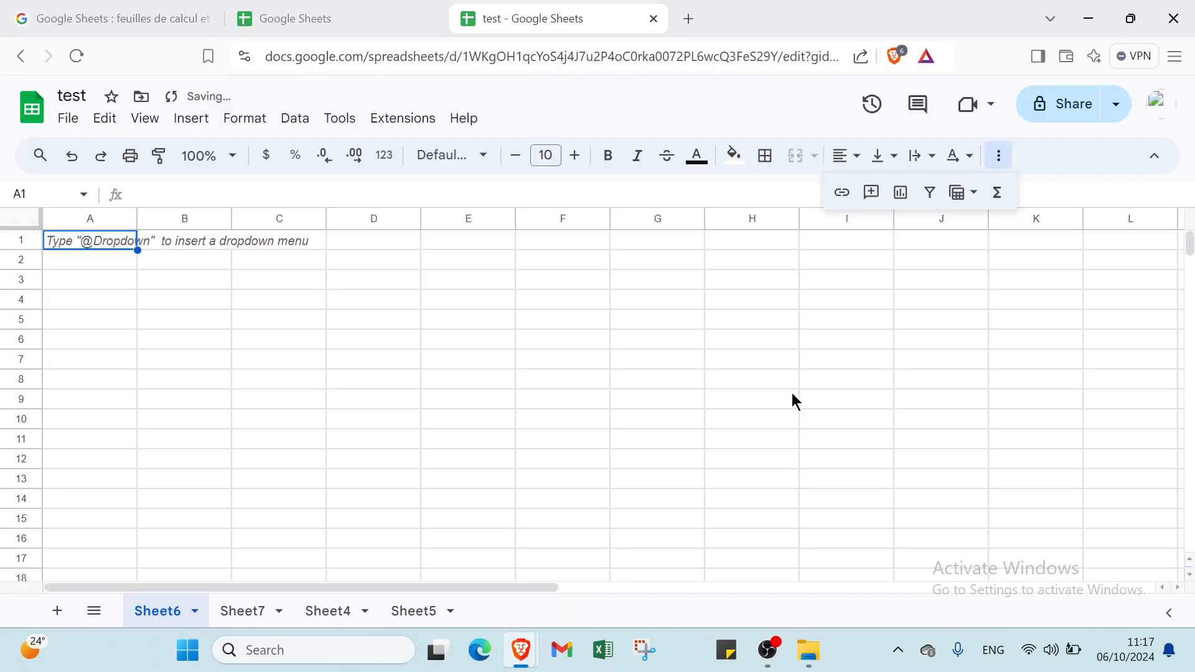
- On Sheet6, select B1 and A1 in turn, select the entire sheet, and return to the single cell A2
left_click(187, 250)
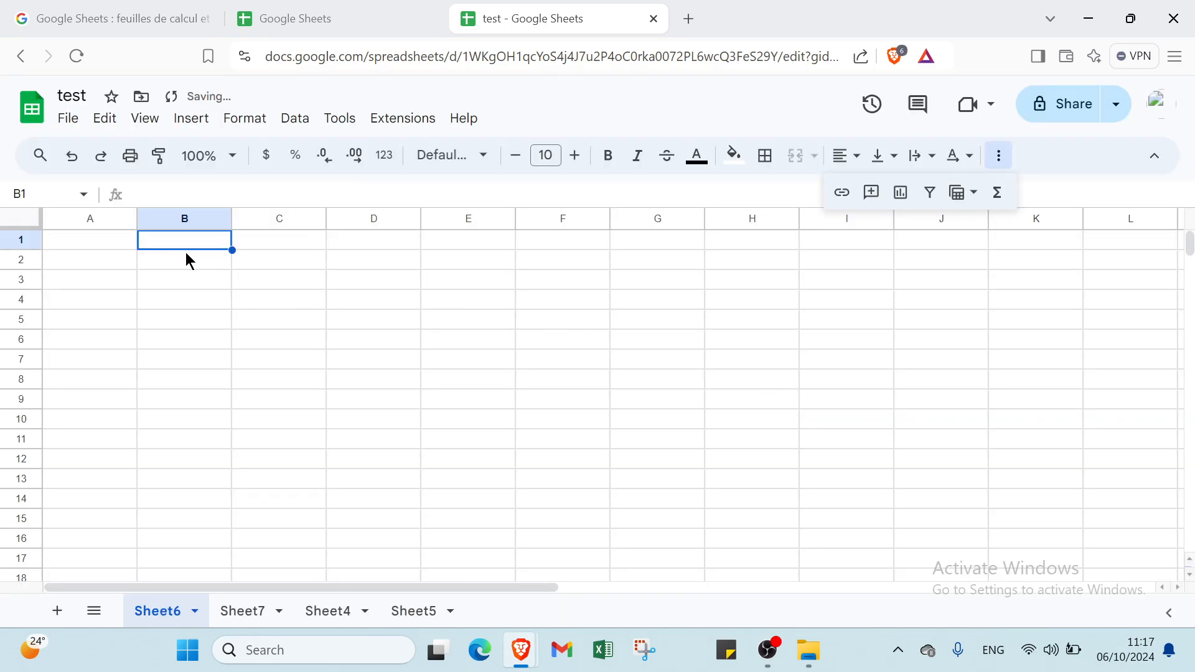
left_click(104, 245)
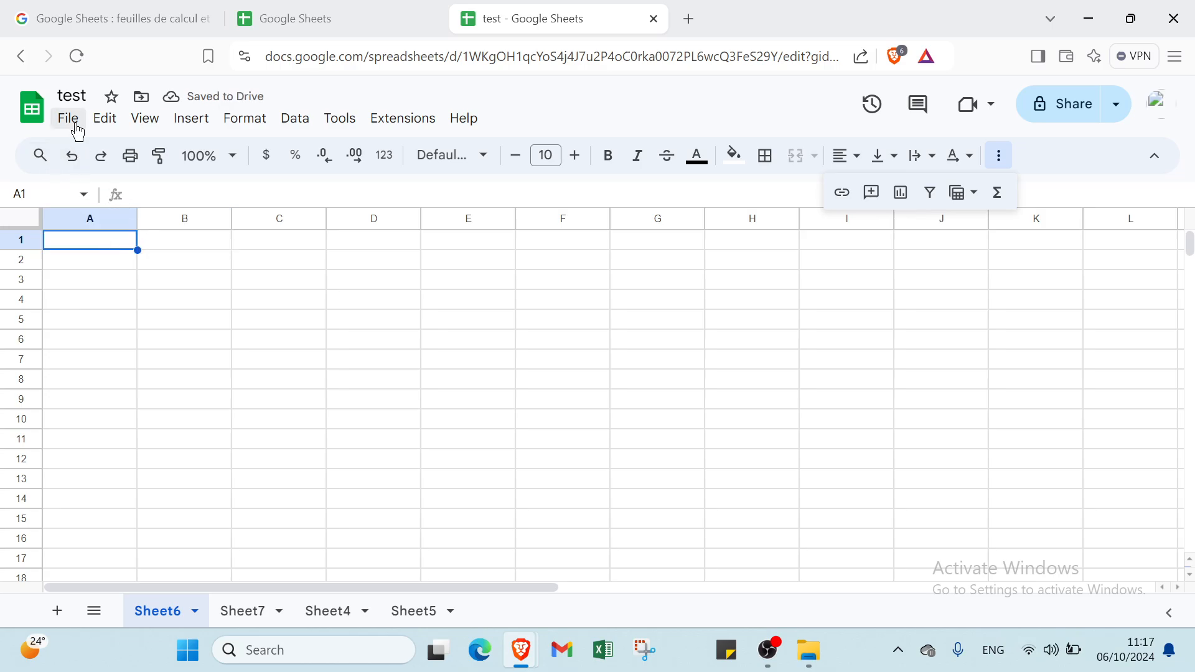
left_click(22, 219)
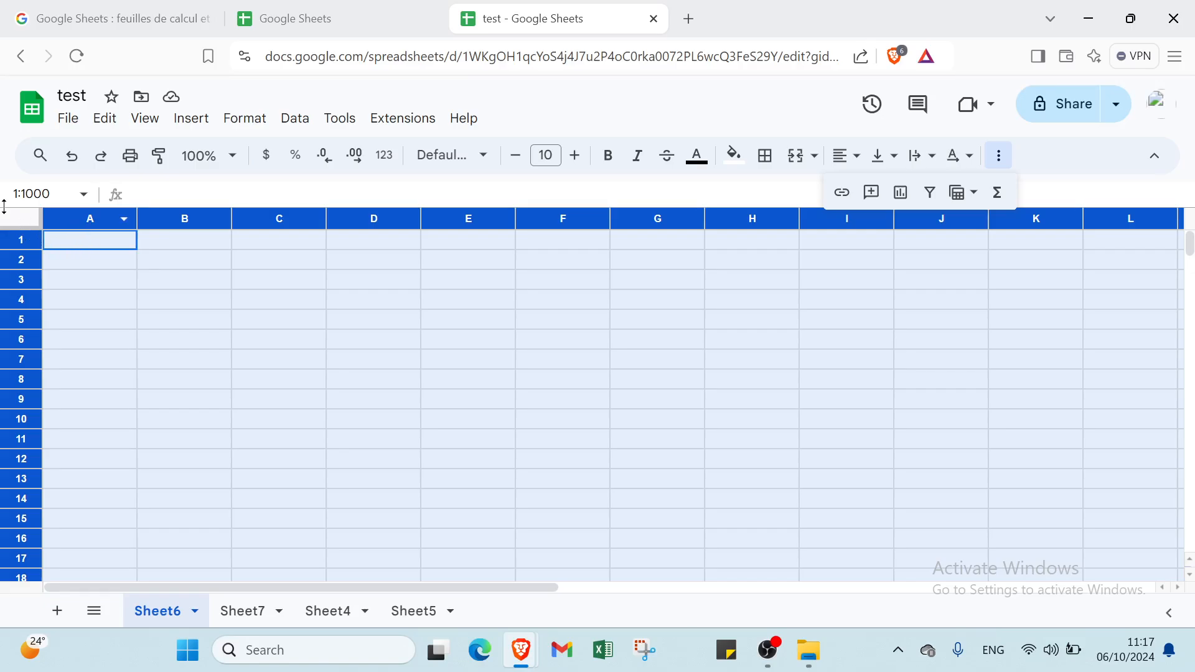
key("Down")
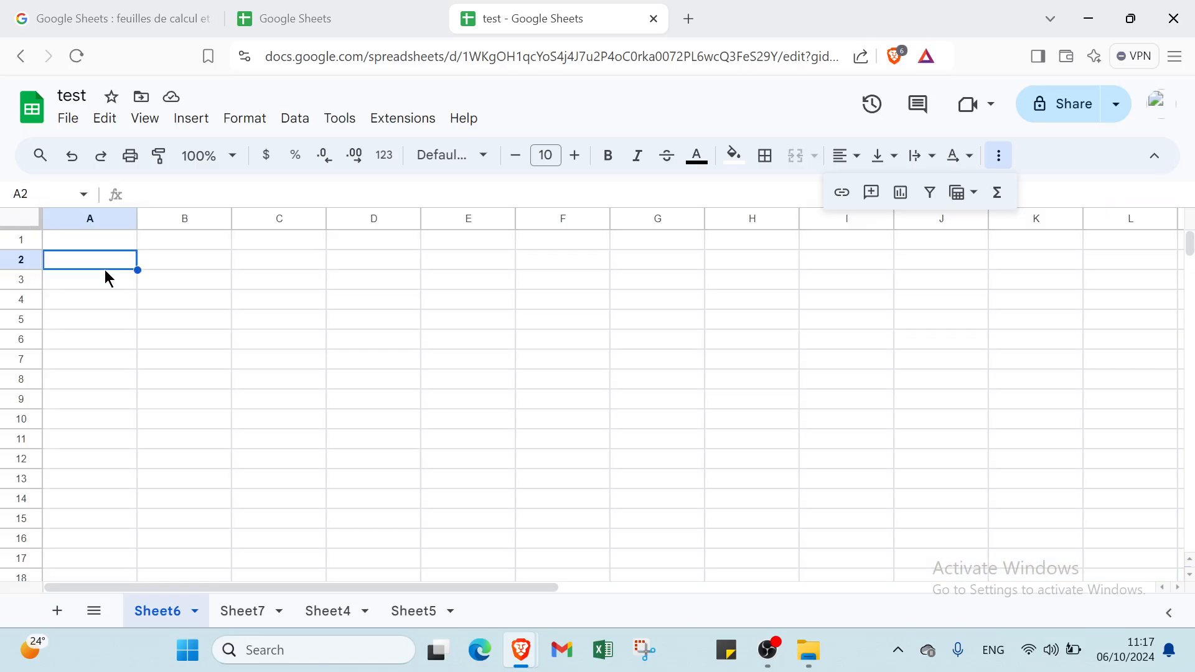
- Select column A, rows 1, 2 and 3, row 1 again, and column B as whole ranges
left_click(81, 219)
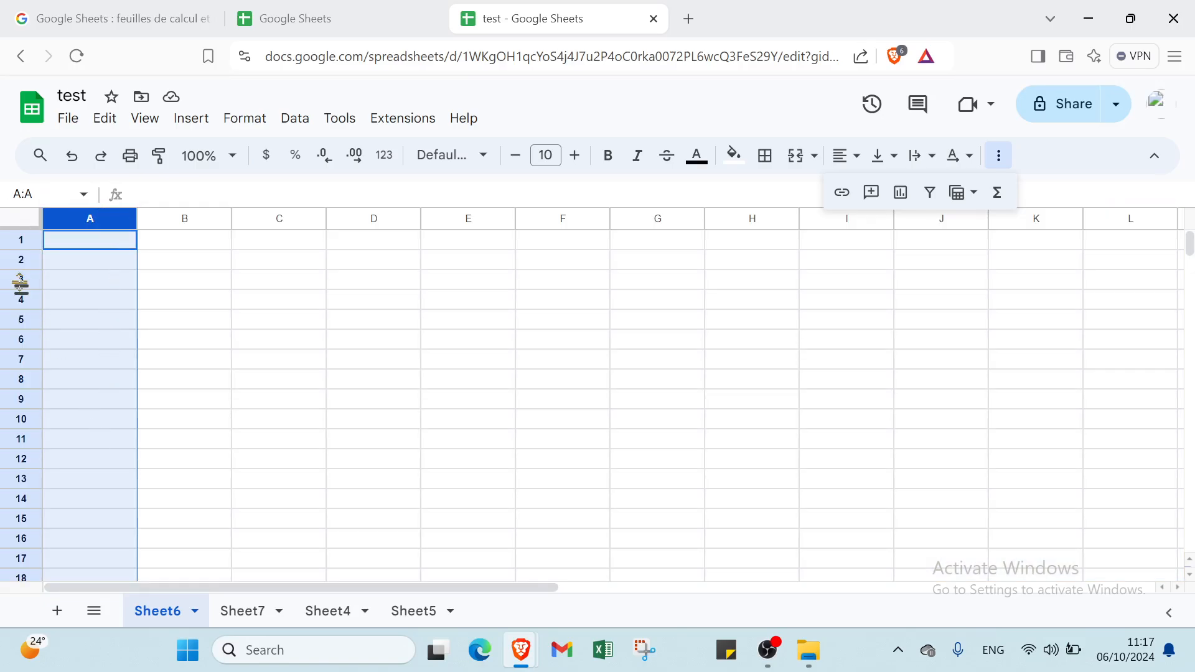
left_click(22, 242)
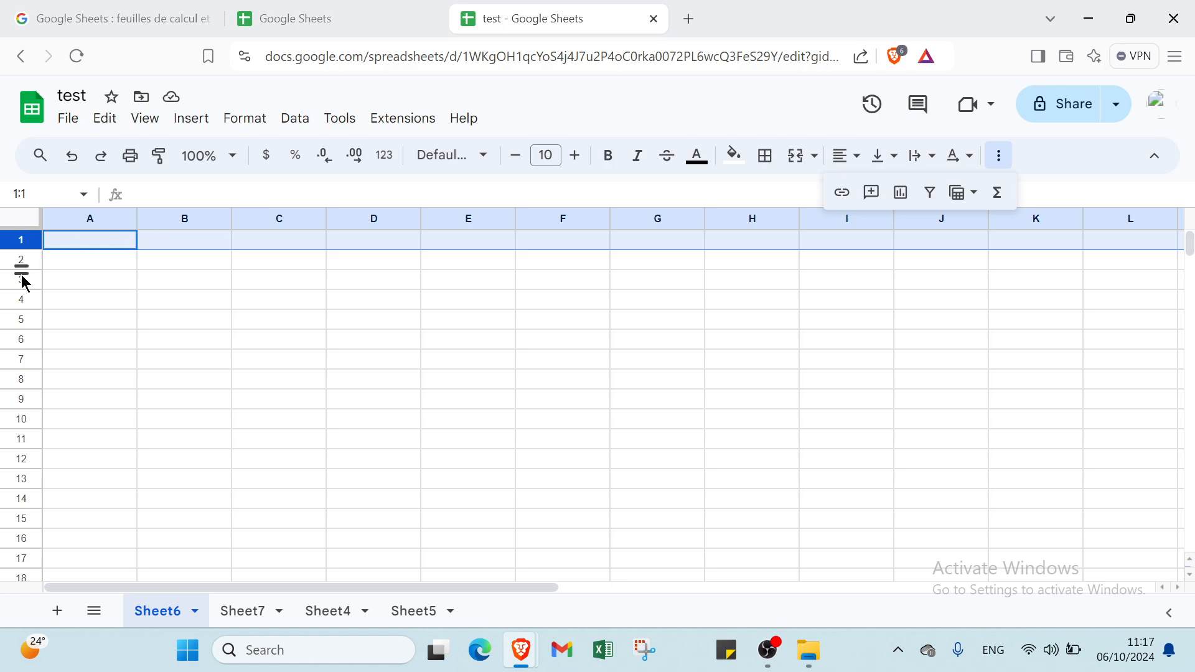
left_click(14, 259)
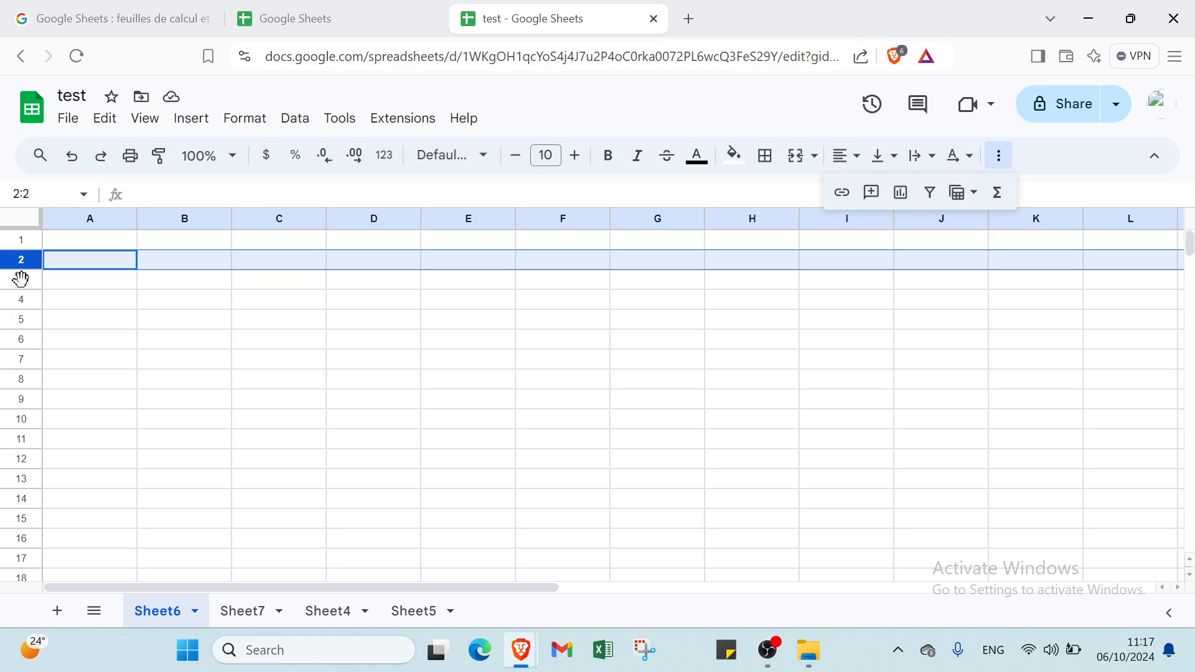
left_click(19, 277)
left_click(24, 239)
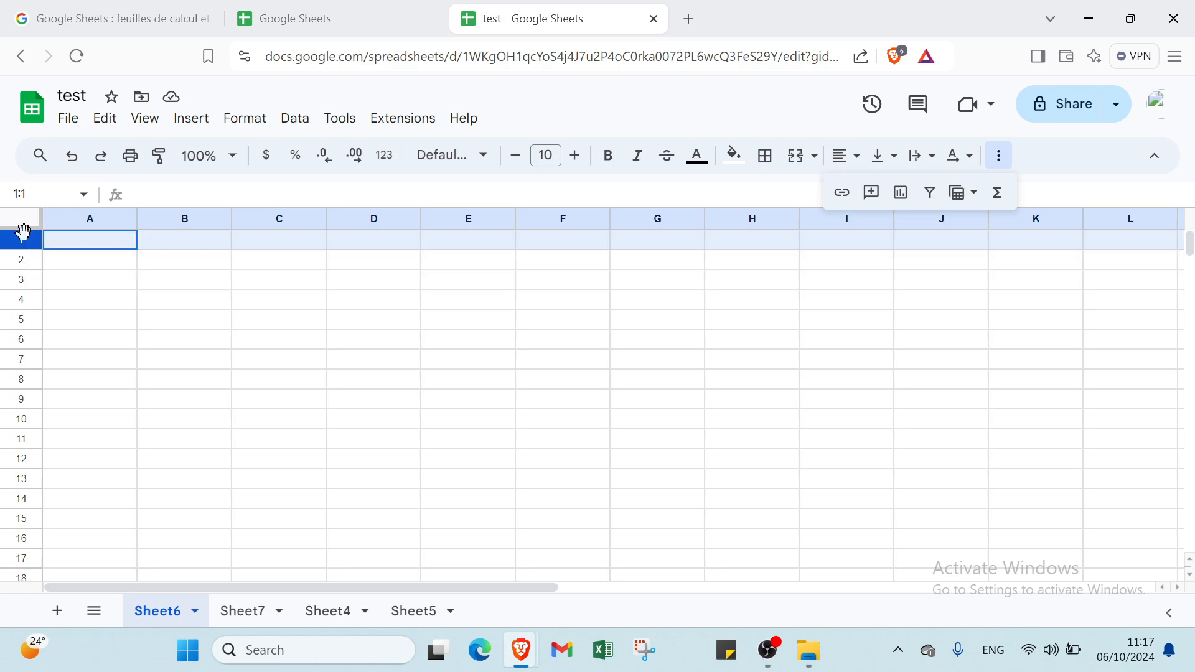
right_click(213, 218)
left_click(187, 219)
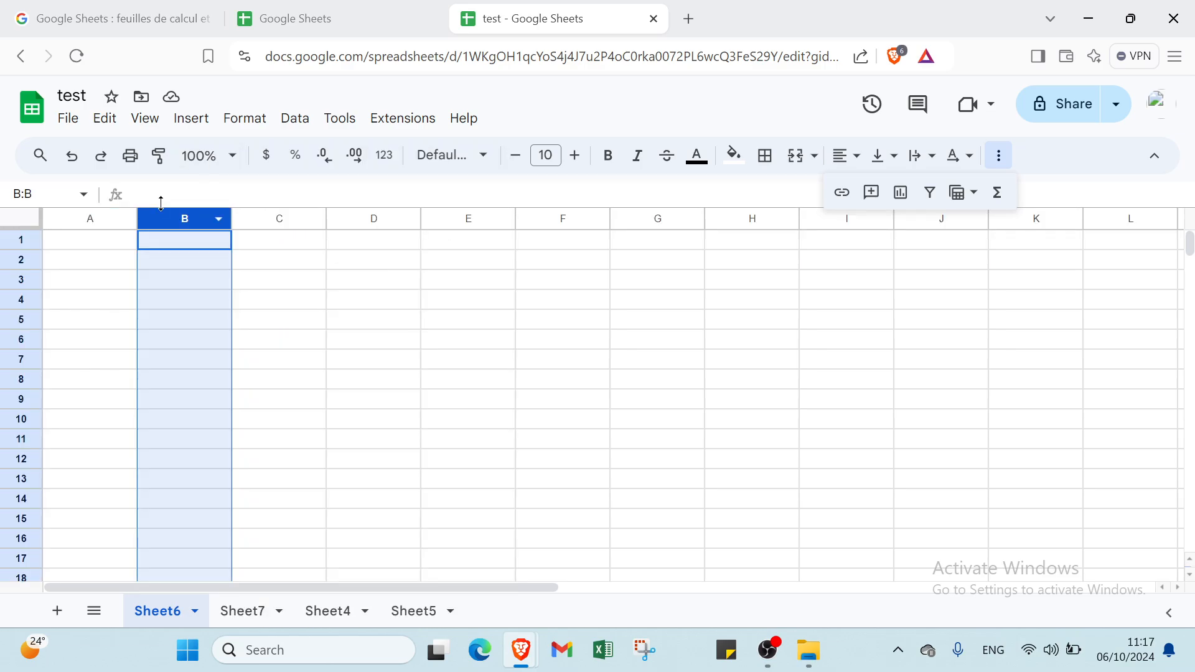
- Show the context options for column A, and place the cursor in the name box and the formula bar
right_click(118, 219)
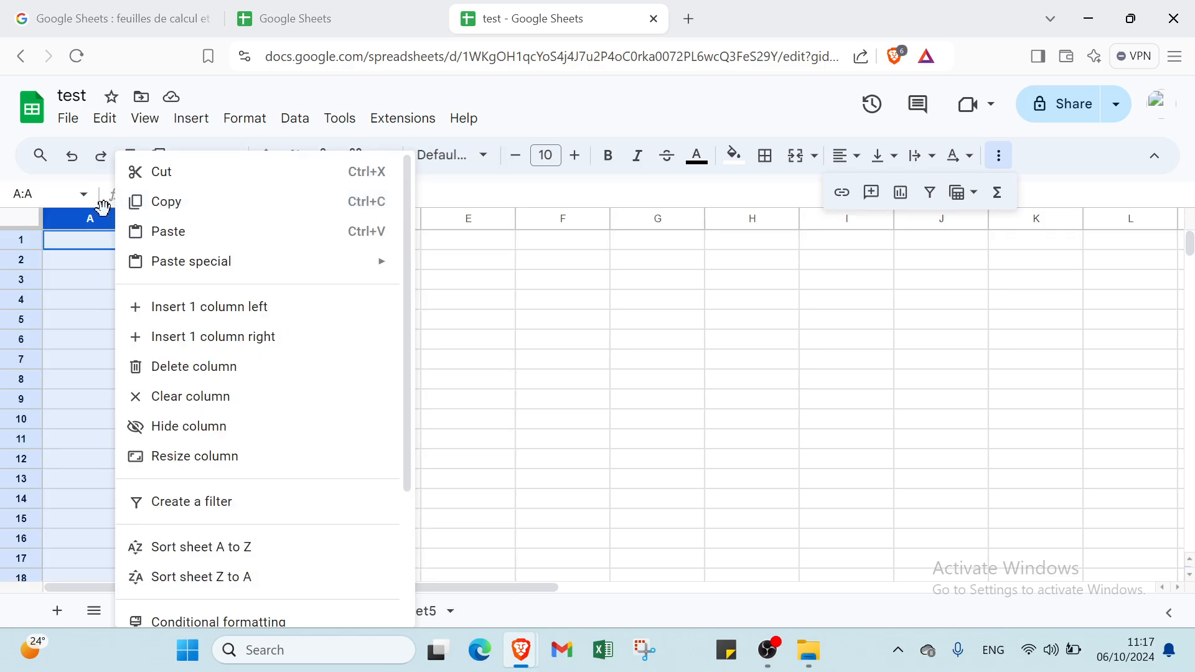
left_click(61, 194)
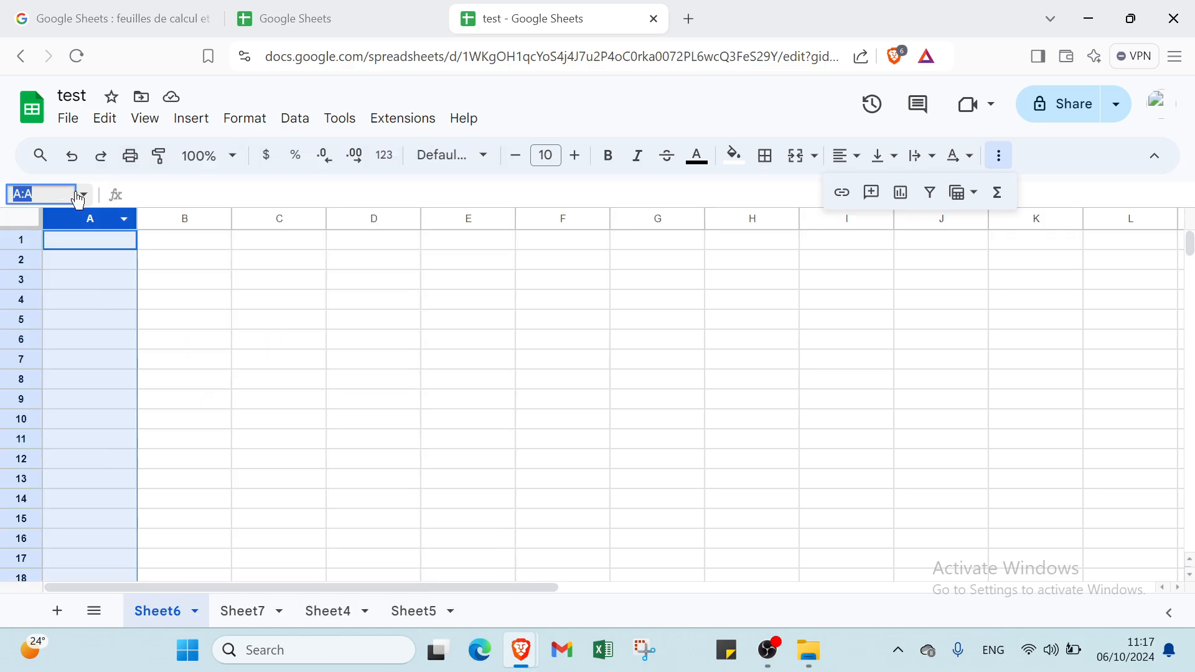
left_click(179, 193)
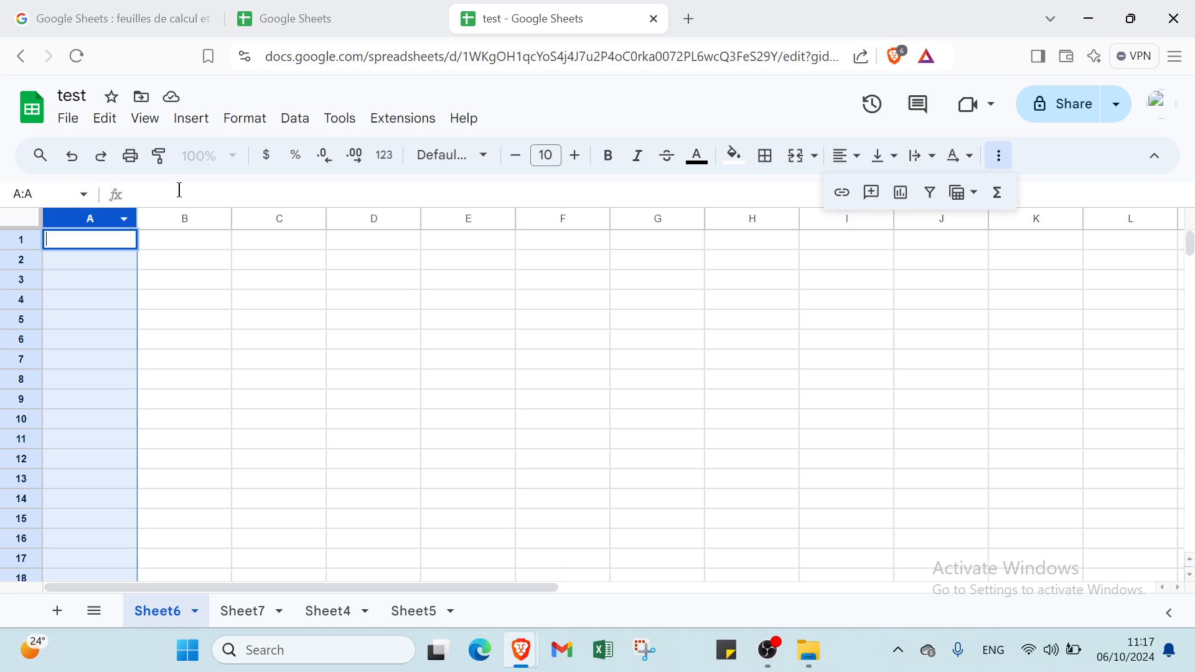
left_click(68, 120)
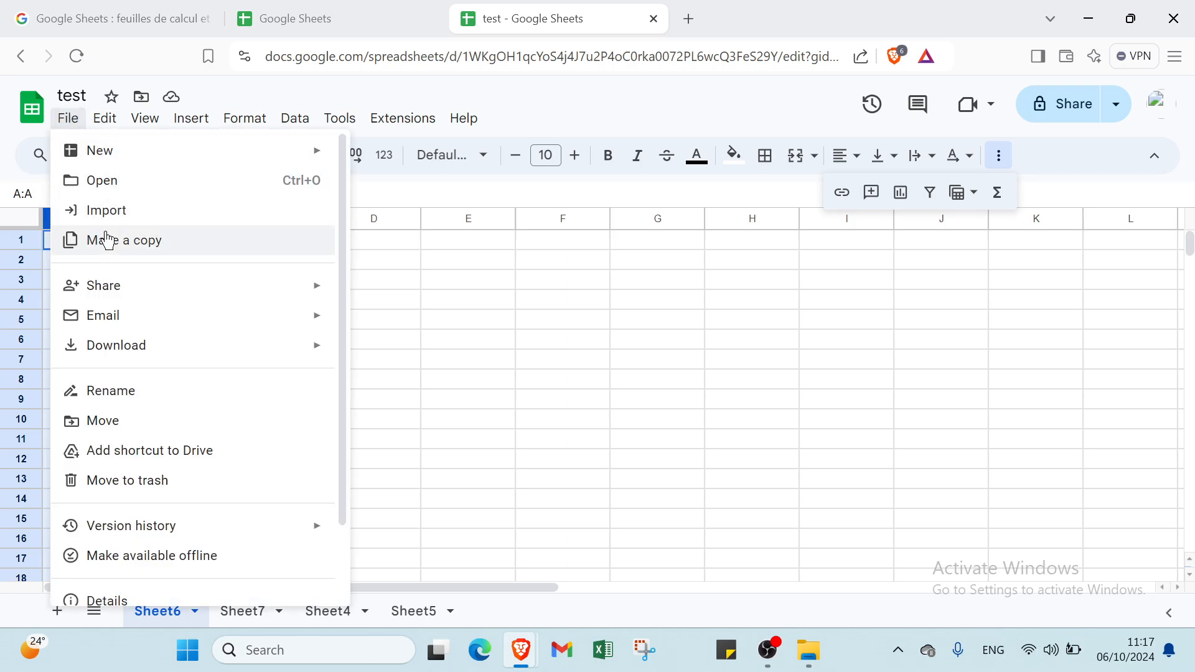
left_click(112, 128)
left_click(113, 133)
mouse_move(127, 123)
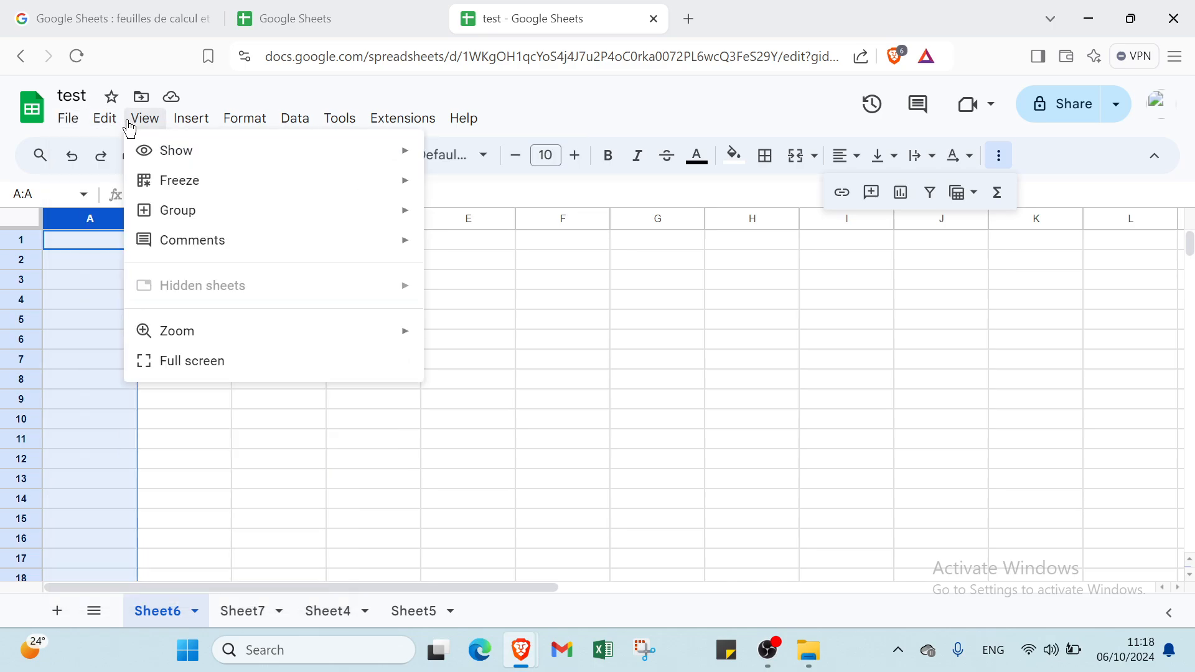
- Look through the Insert, Format, Data, Tools, Extensions and Help command lists, then close them
mouse_move(186, 126)
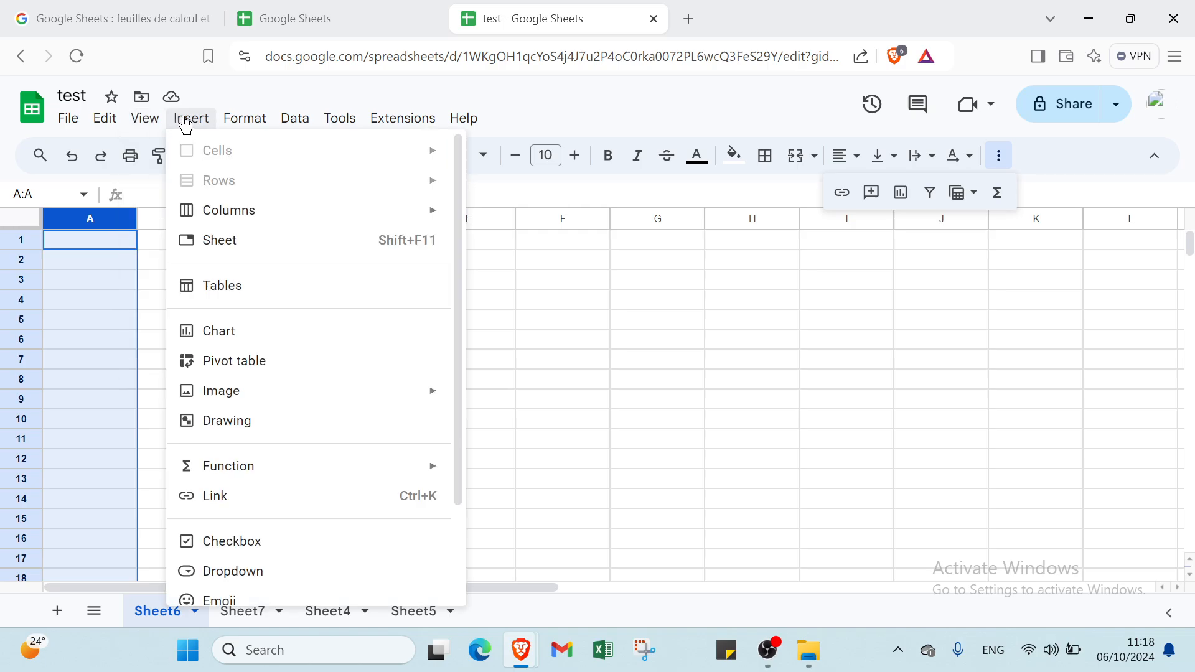
mouse_move(245, 129)
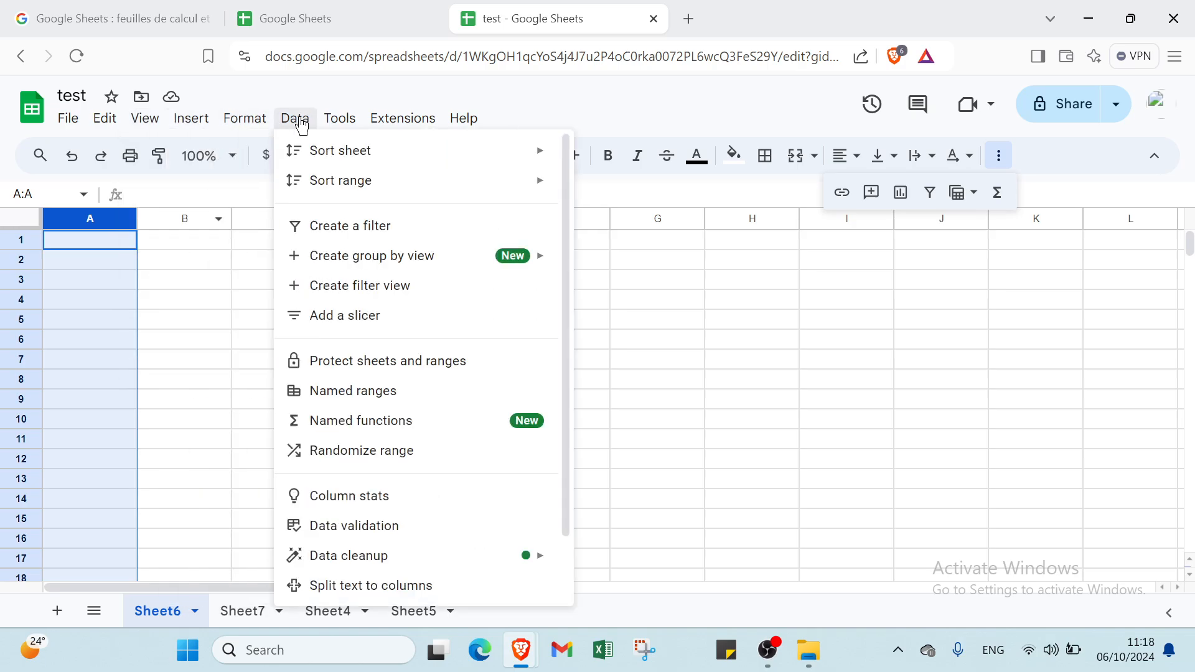
mouse_move(336, 123)
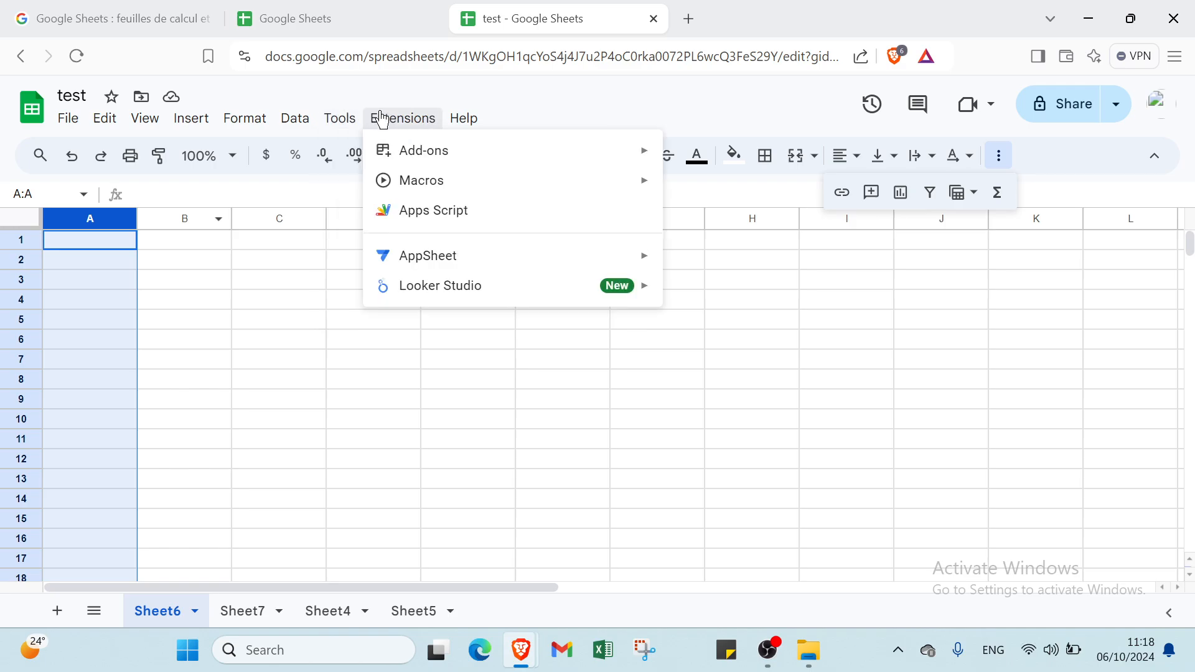
mouse_move(462, 118)
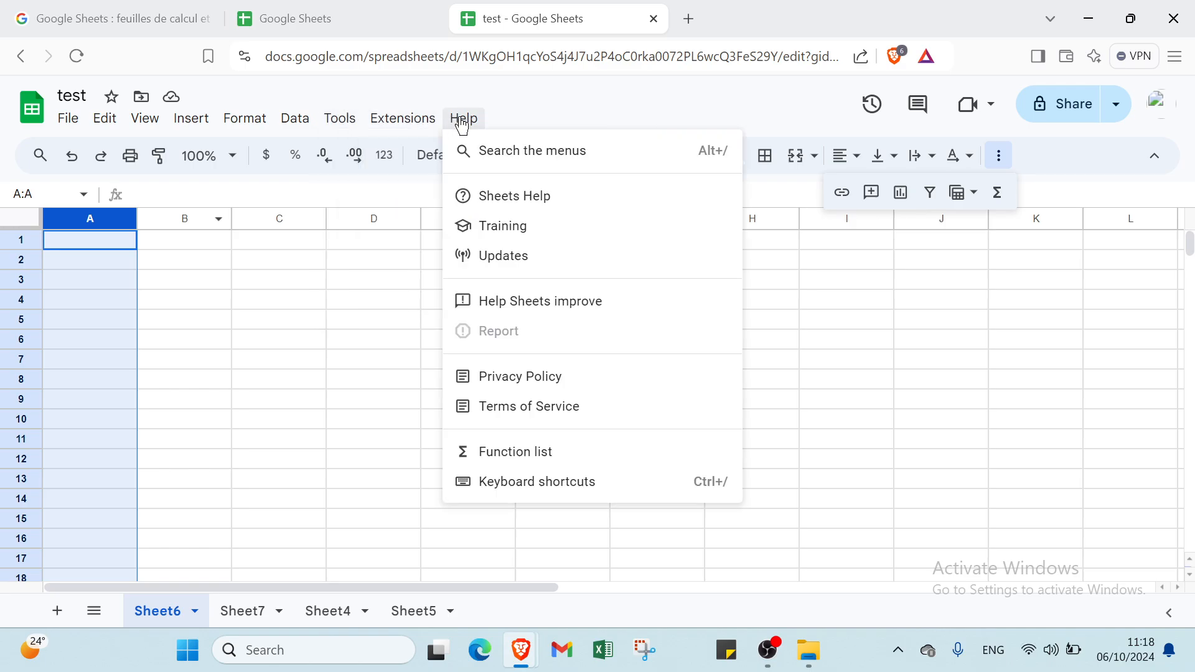
left_click(203, 182)
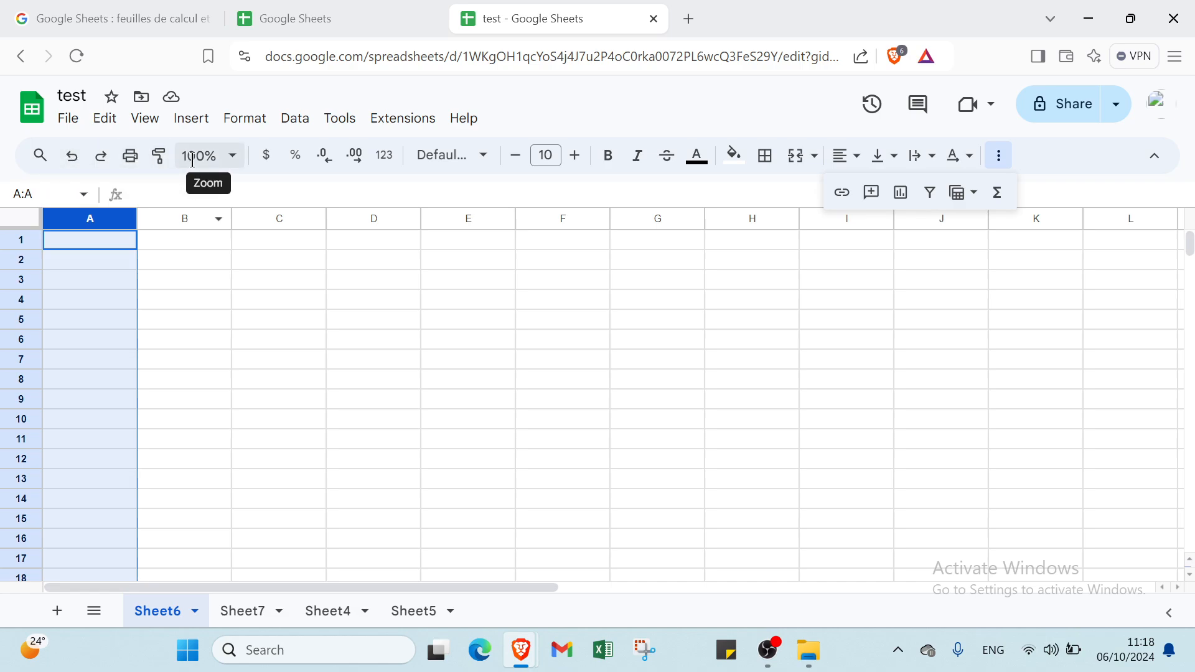
- Set the sheet zoom to 75% and format cell C1 as currency
left_click(233, 164)
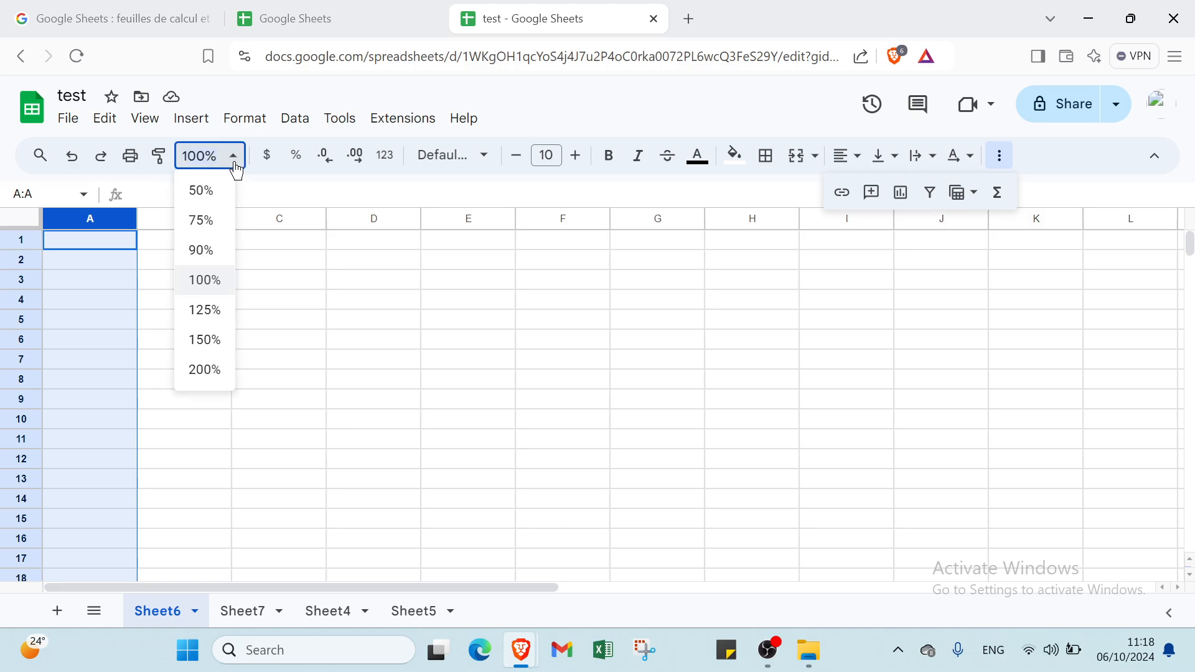
left_click(201, 221)
left_click(218, 232)
left_click(257, 161)
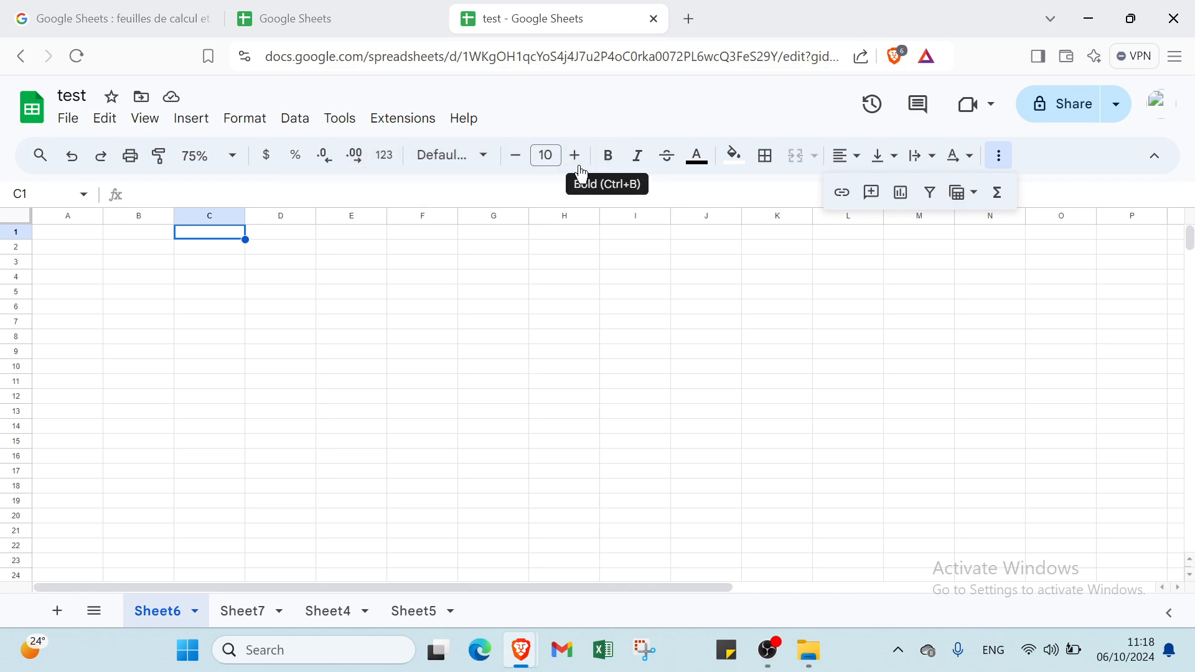
- Set the font size of cell C1 to 14 and the sheet zoom to 150%
left_click(545, 154)
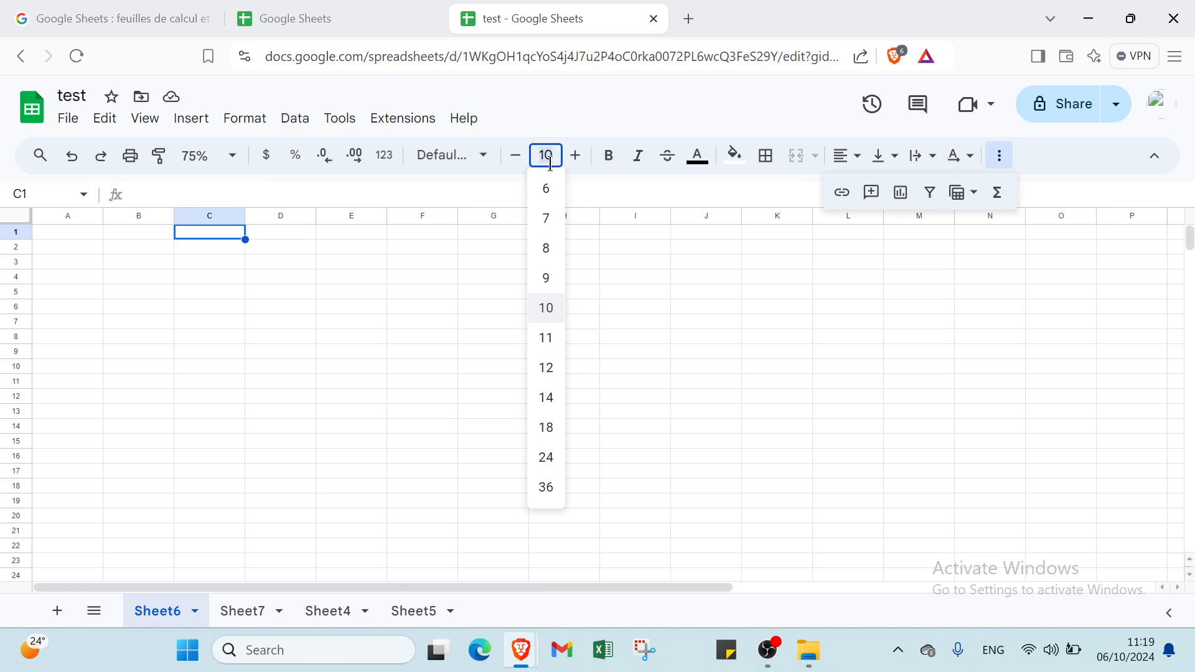
left_click(555, 400)
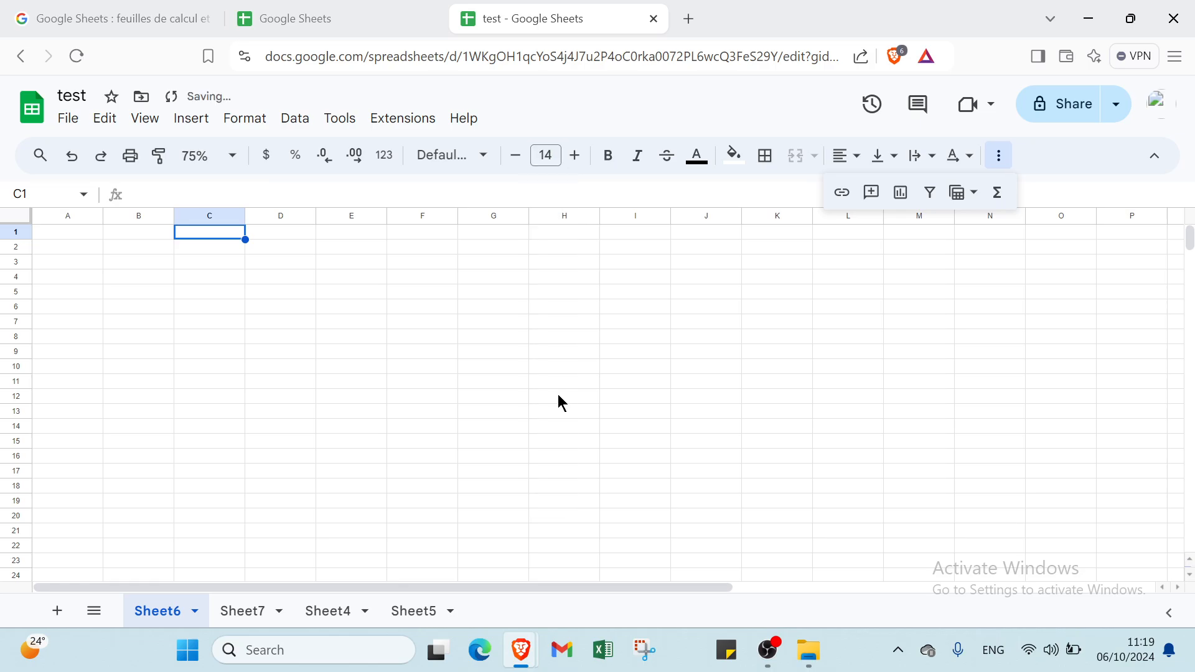
left_click(199, 155)
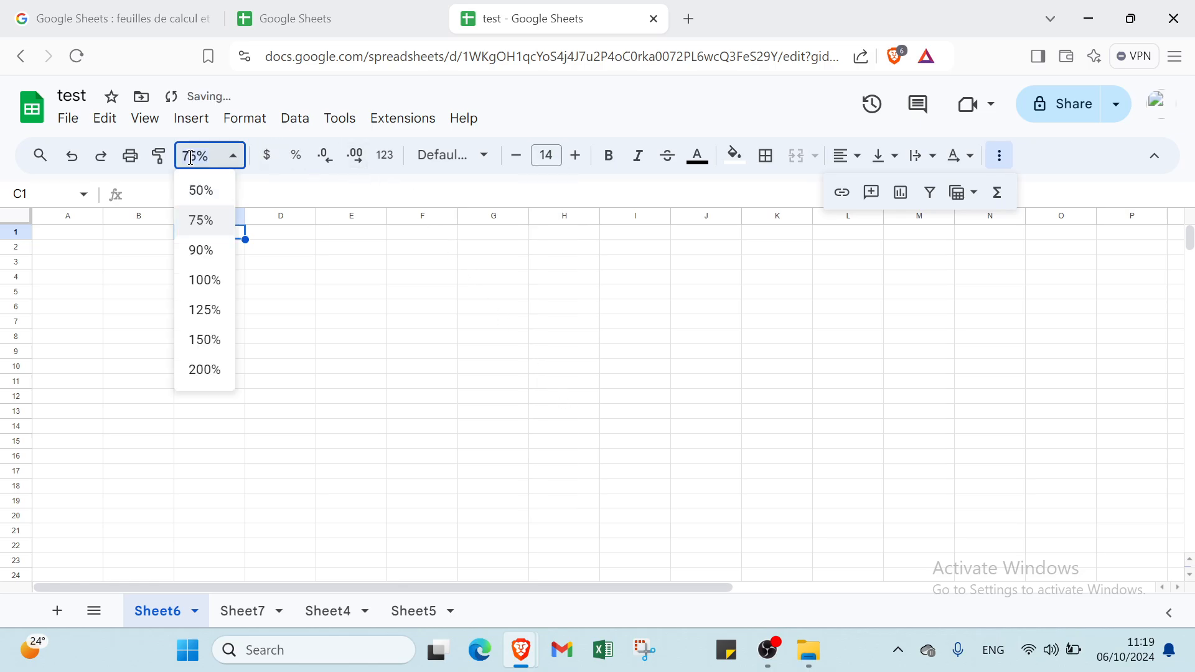
left_click(209, 336)
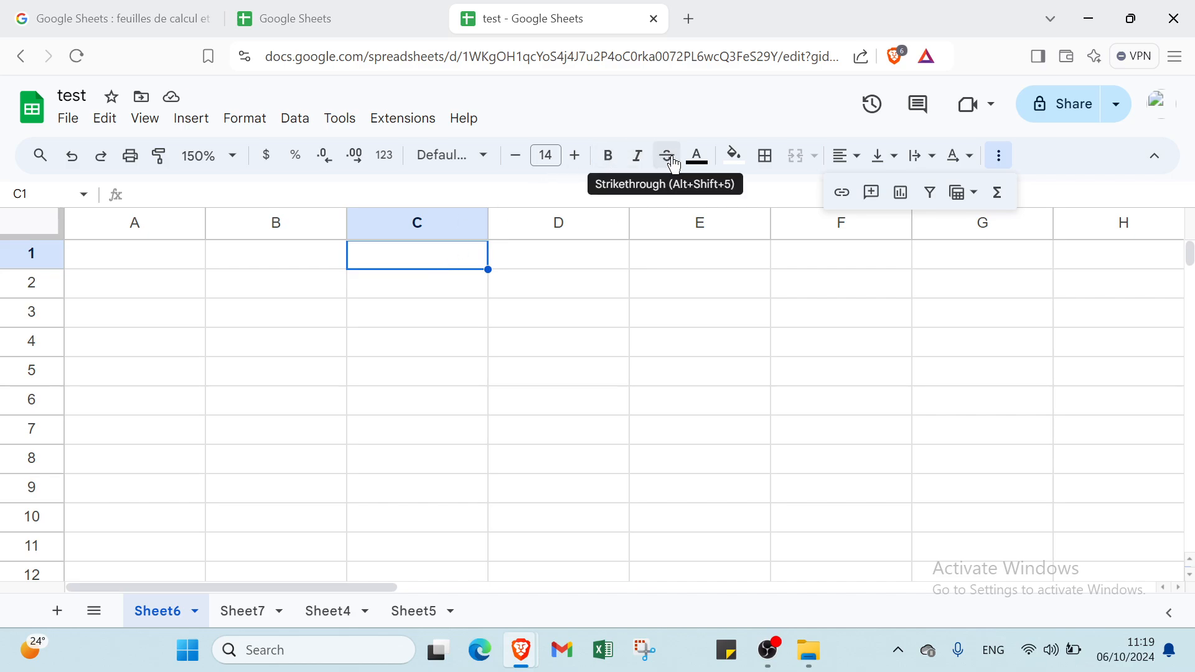
- Set the text colour of cell C1 to the darkest grey and collapse the extra formatting tools
left_click(697, 163)
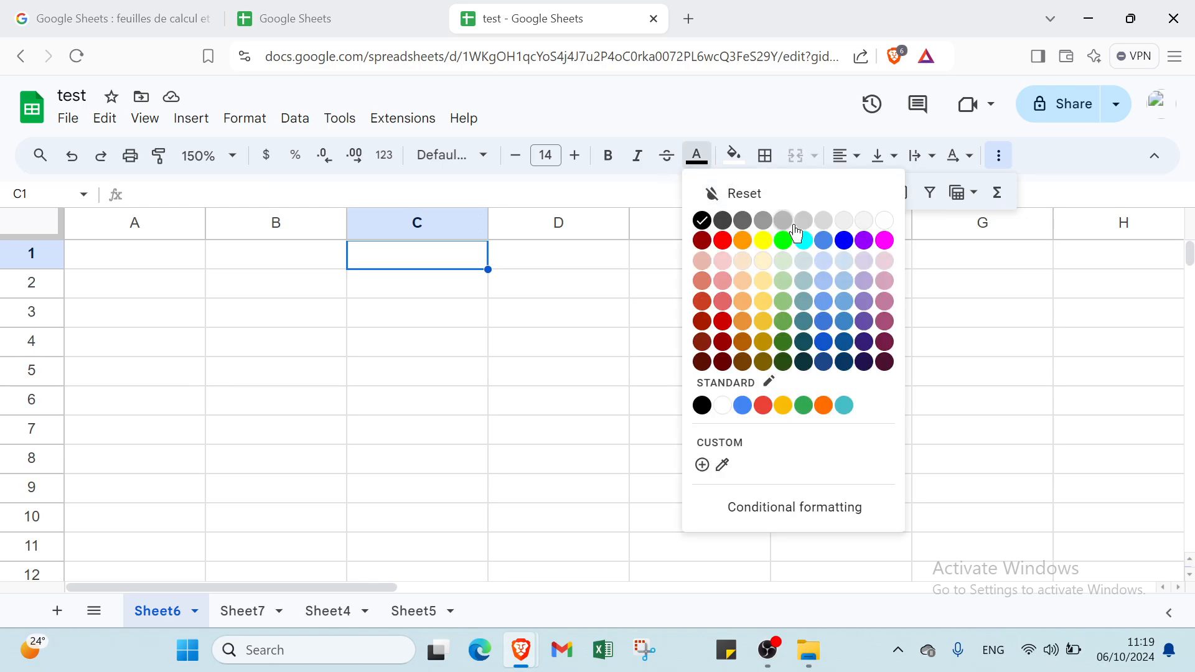
left_click(723, 221)
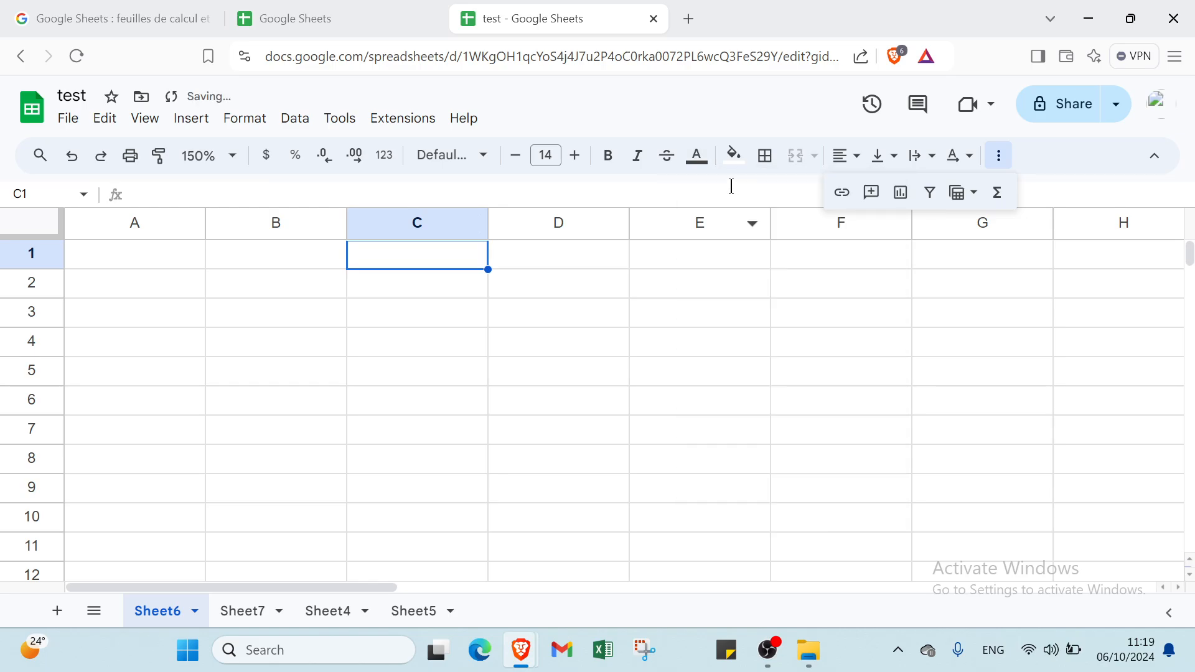
left_click(855, 160)
left_click(856, 162)
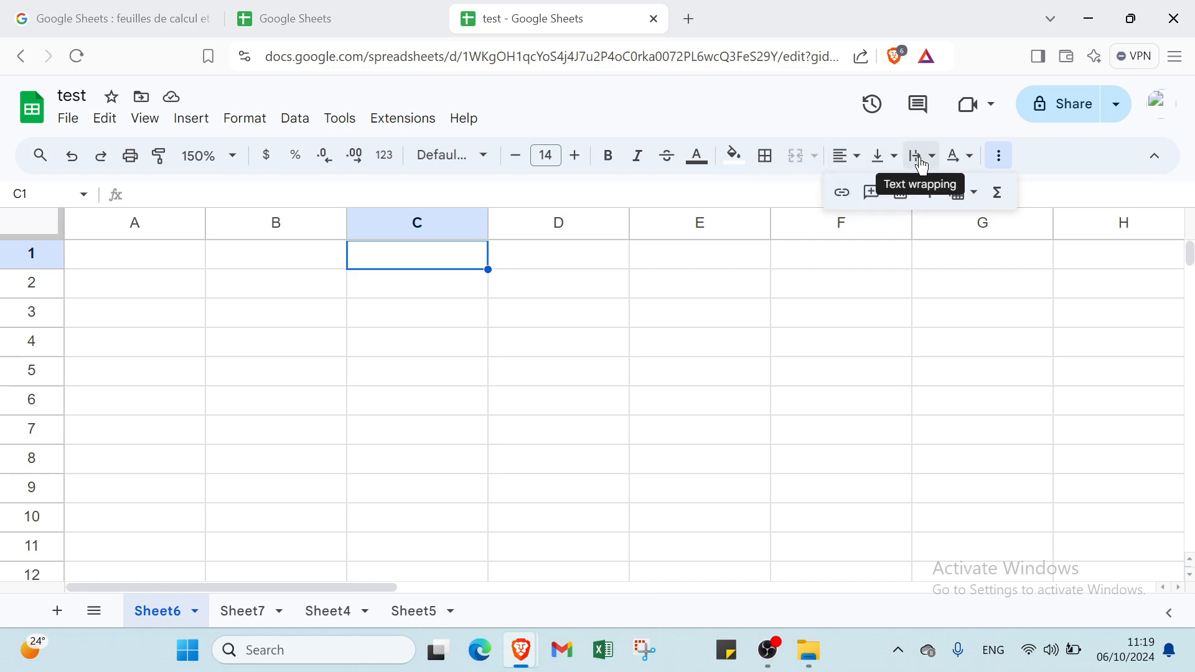
left_click(996, 158)
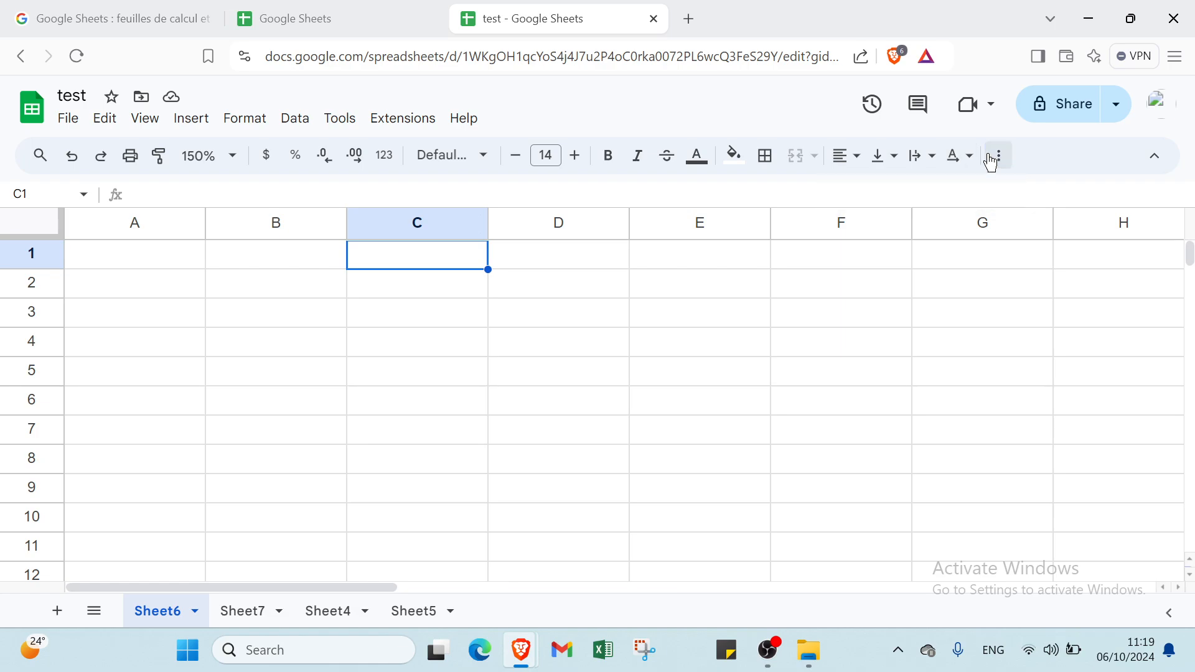
- Enter the value 1 in each of the cells A1 through A4
left_click(88, 248)
type("1")
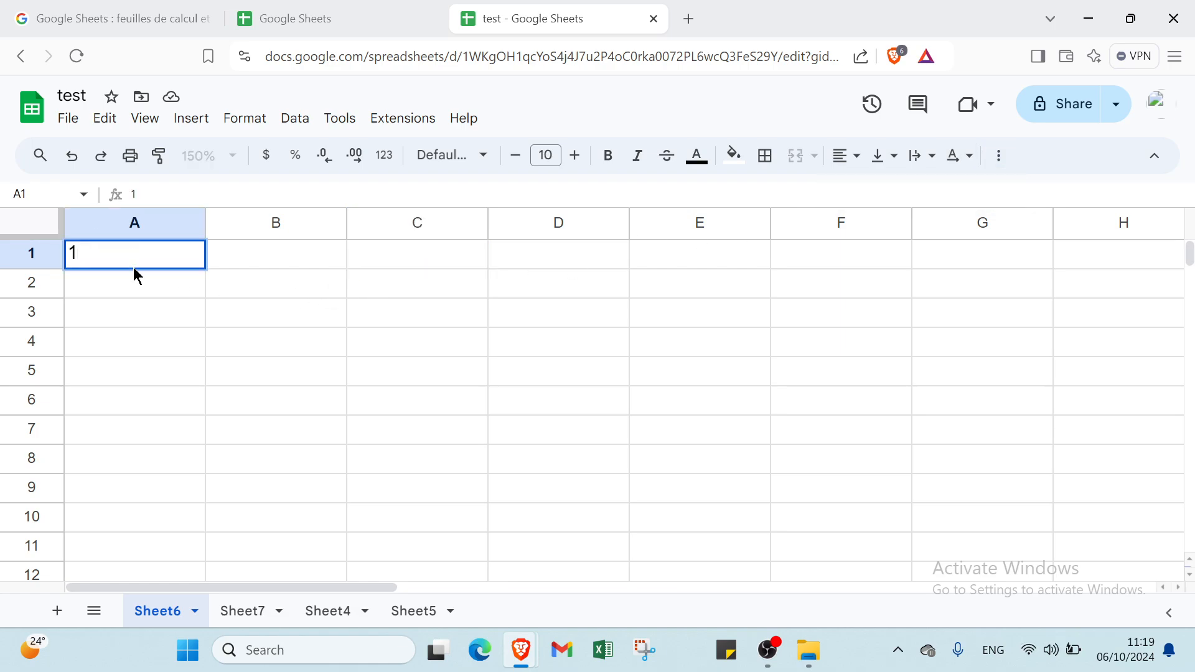
key("Return")
type("11")
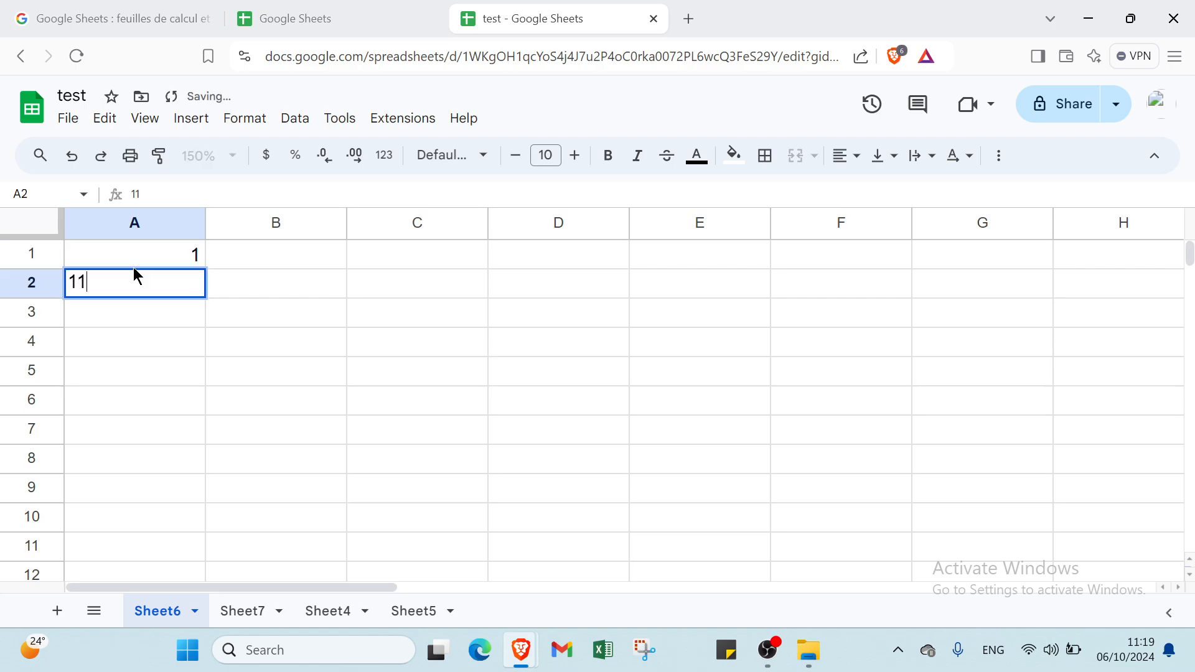
key("BackSpace")
key("Return")
type("1")
key("Return")
type("1")
key("Return")
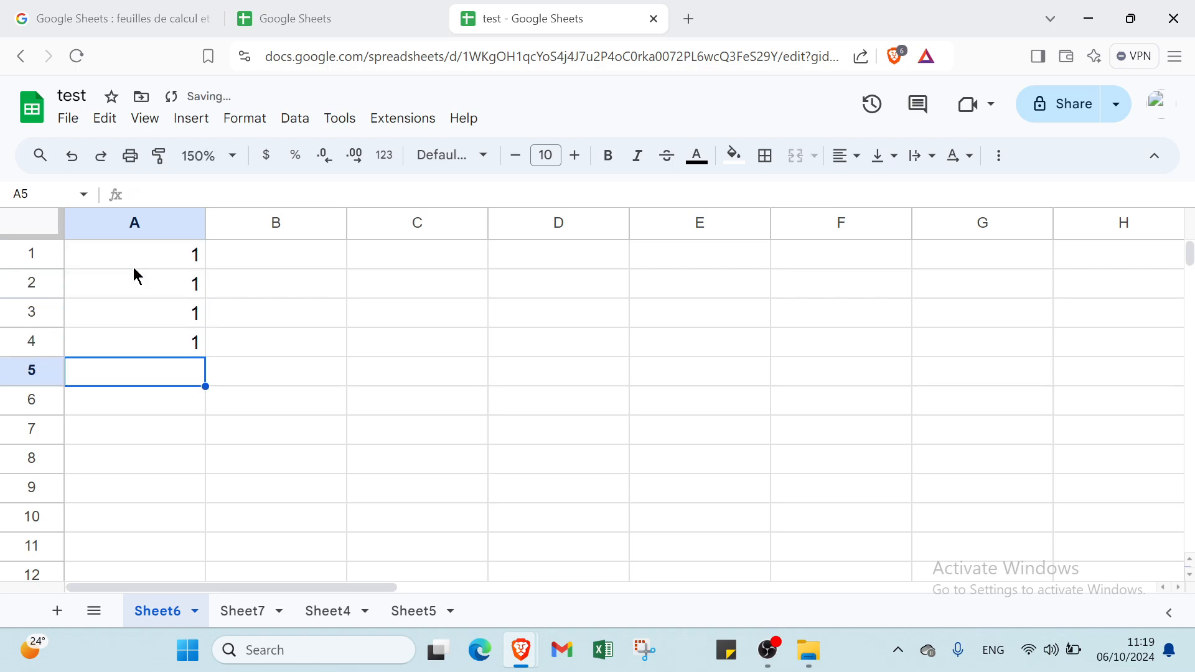
left_click_drag(153, 264, 188, 511)
left_click(200, 352)
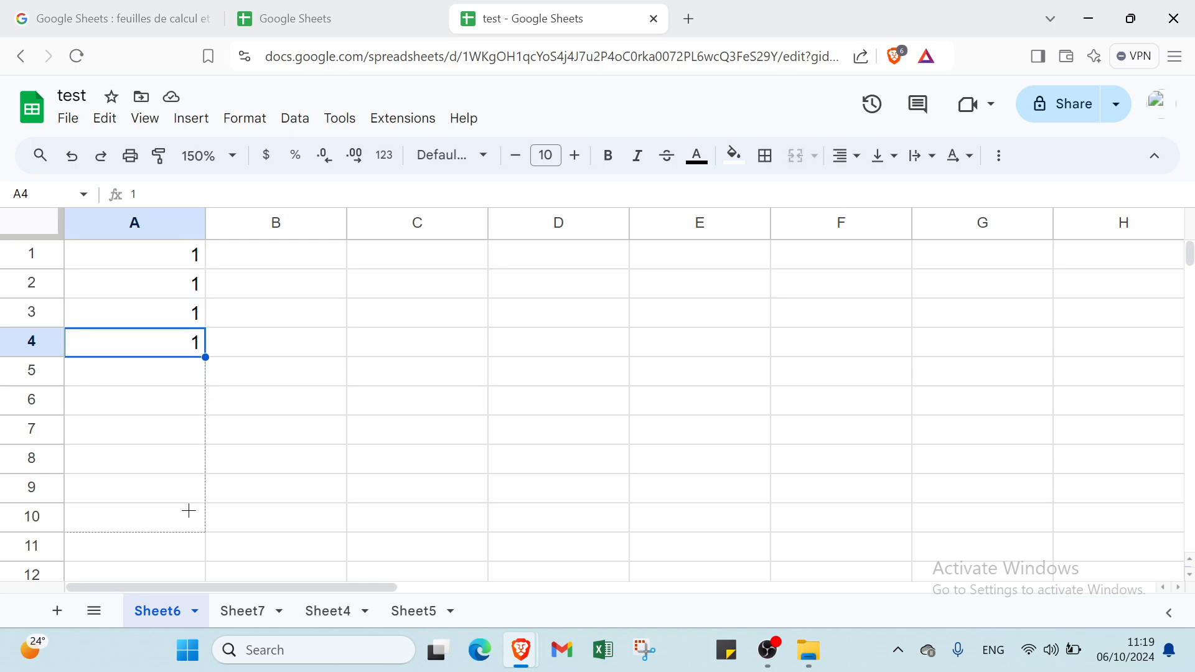
key("Return")
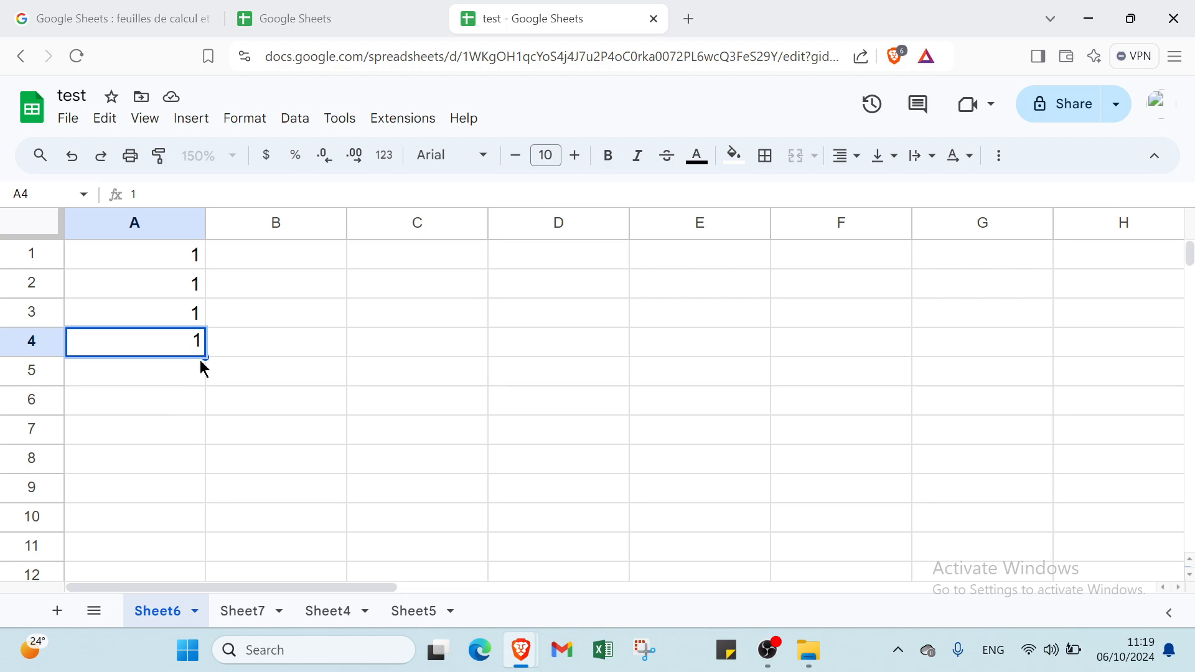
key("ctrl+a")
key("Return")
left_click(194, 354)
key("Tab")
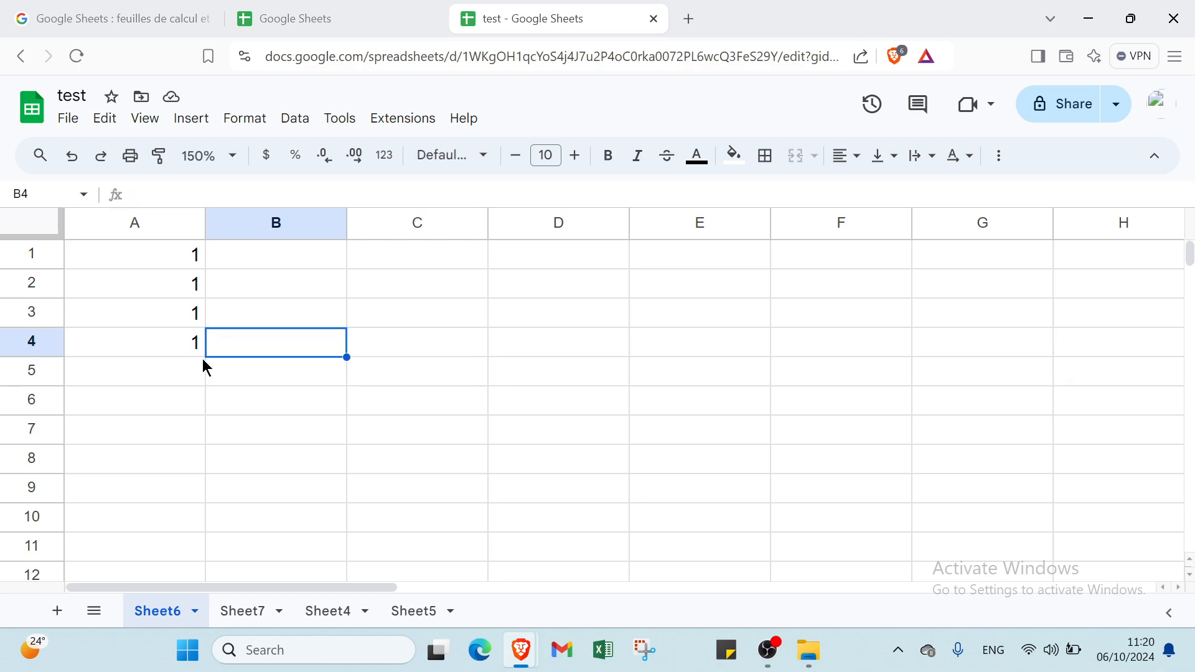
- Fill the value of cell A4 down column A through A8
left_click(196, 352)
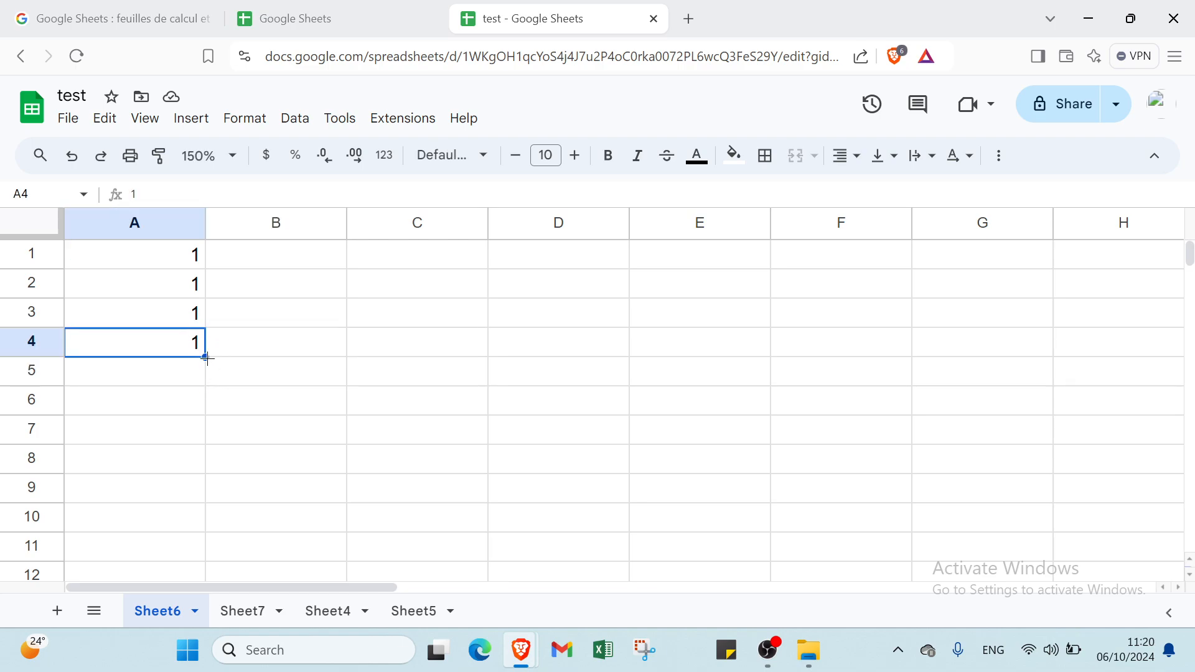
left_click_drag(206, 358, 184, 465)
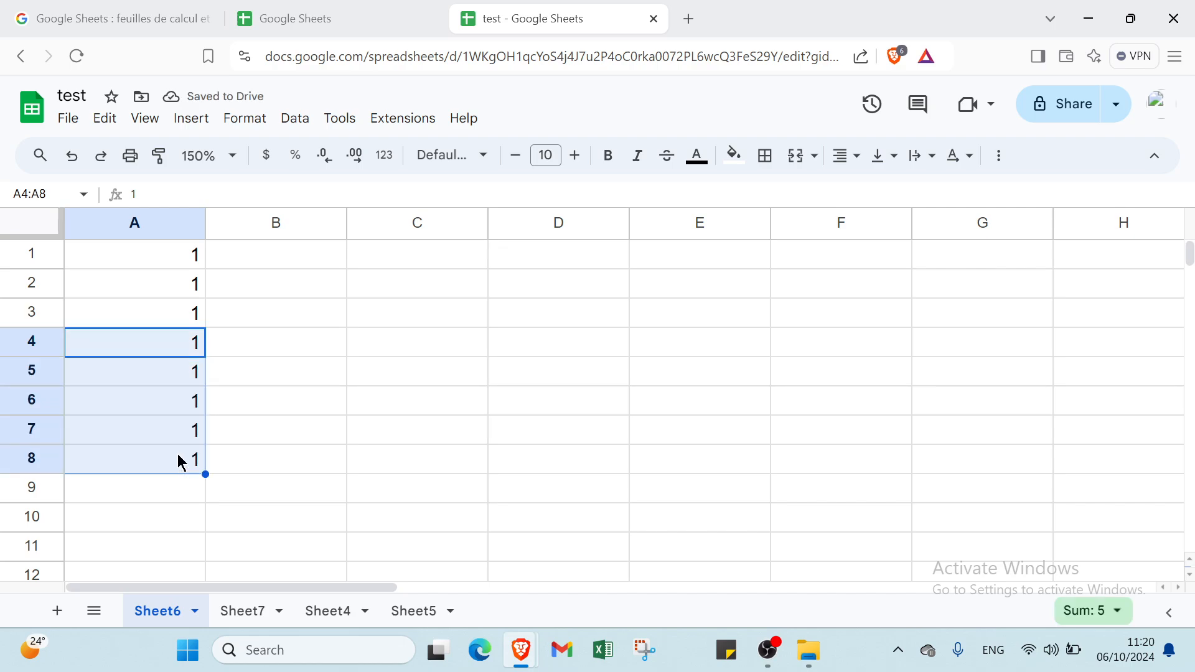
left_click(418, 255)
- Enter the value 2 in each of the cells B1 through B8
left_click(242, 258)
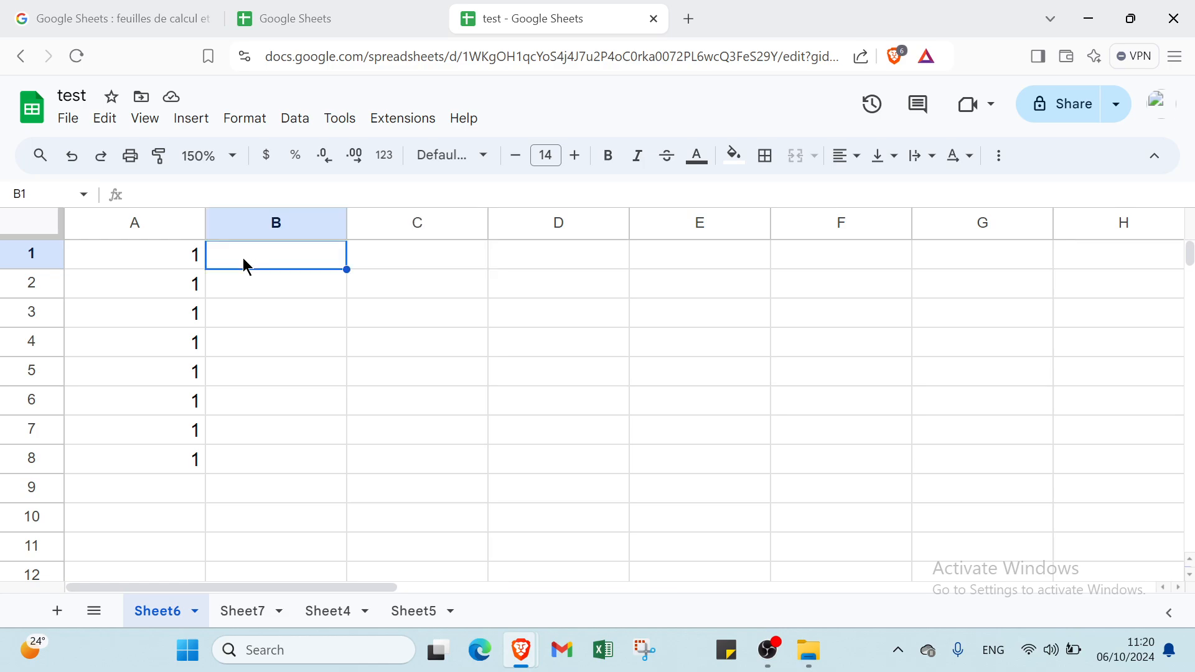
type("2")
key("Return")
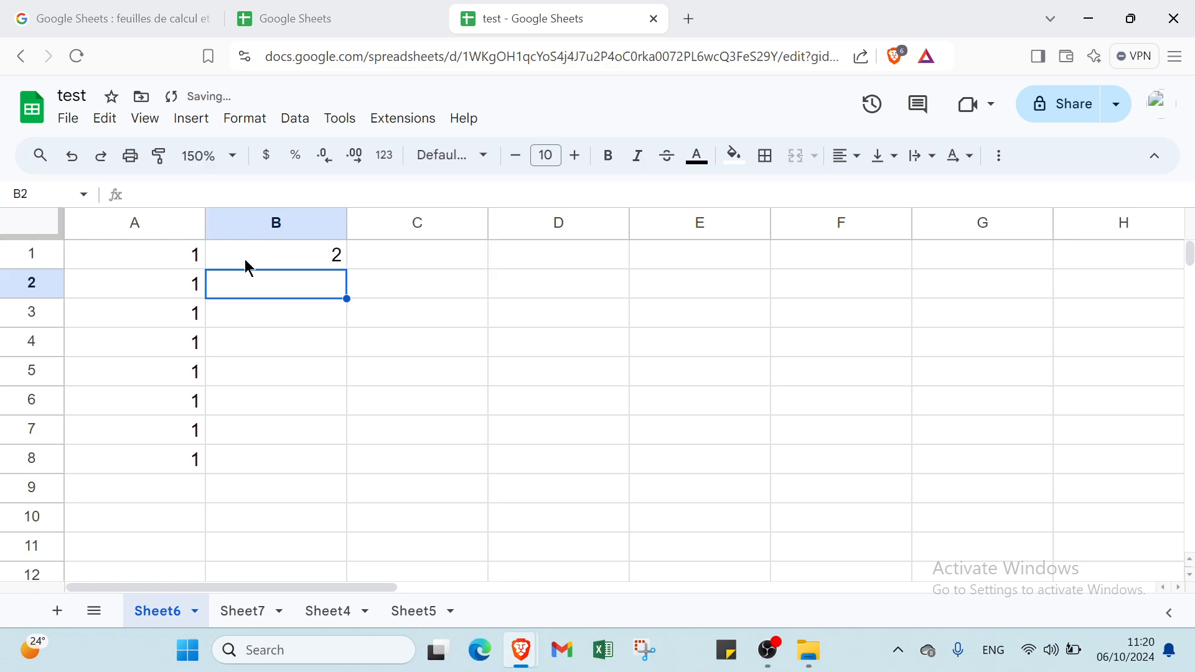
type("2")
key("Return")
type("2")
key("Return")
type("2")
key("Return")
type("2 2")
key("Return")
type("2")
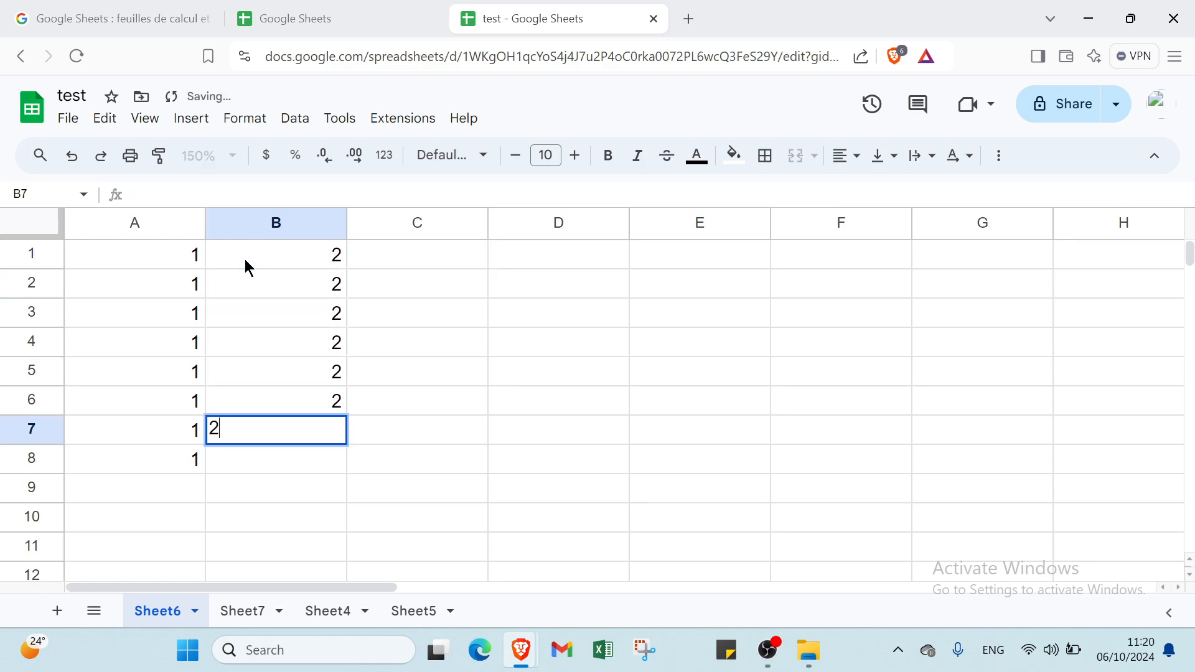
key("Return")
type("2")
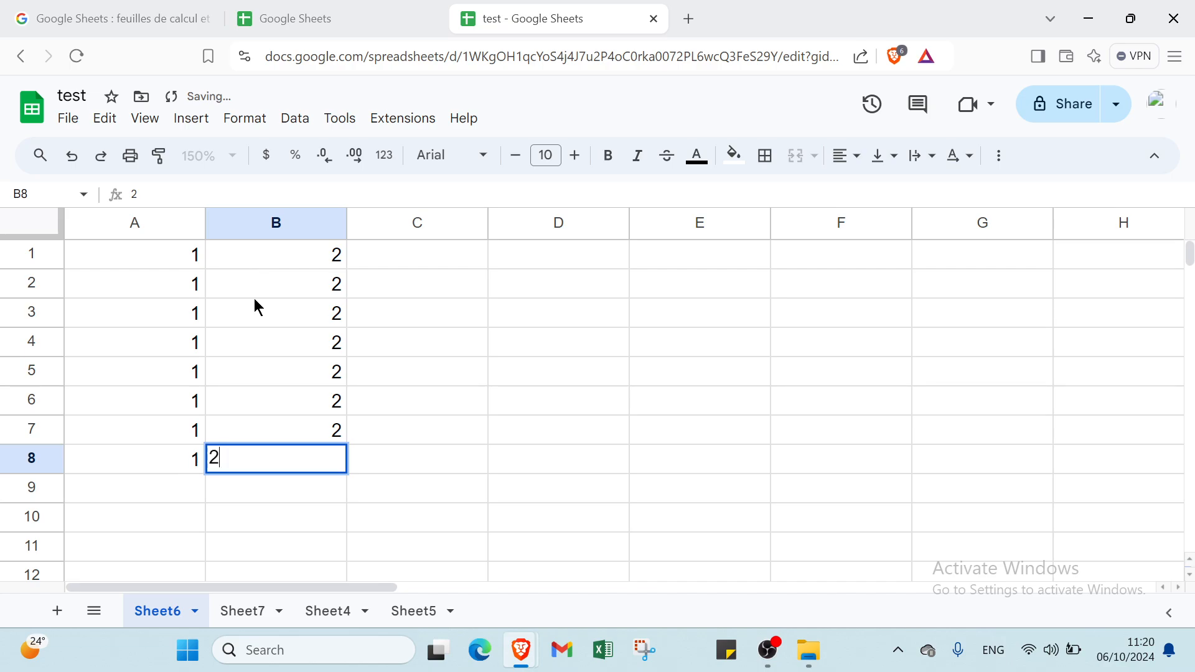
key("Return")
- Enter the value 3 in each of the cells C1 through C8
left_click(377, 252)
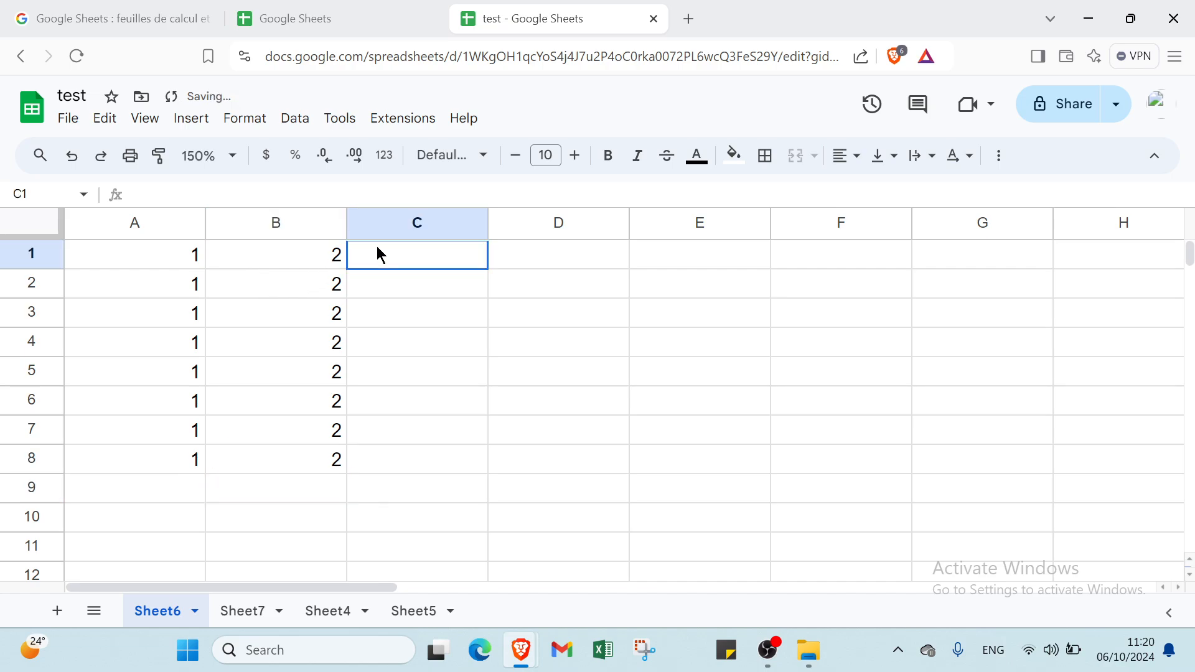
type("3")
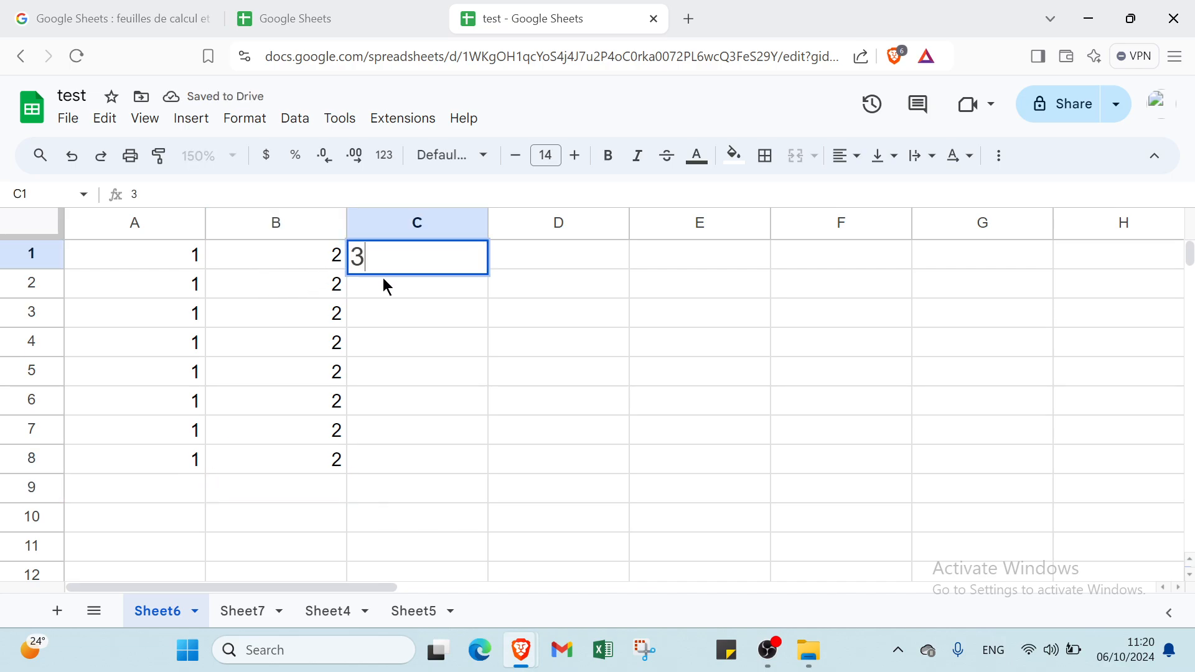
key("Return")
type("3")
key("Return")
type("3")
key("Return")
type("3")
key("Return")
type("3 3")
key("Return")
type("3")
key("Return")
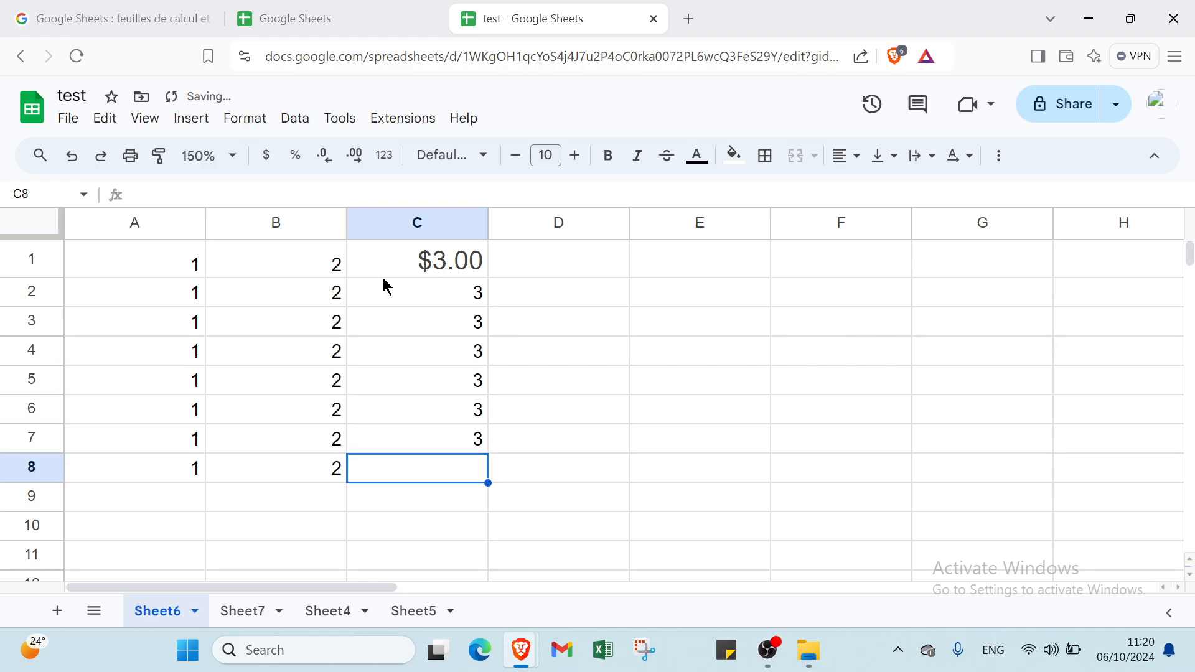
type("3")
key("Return")
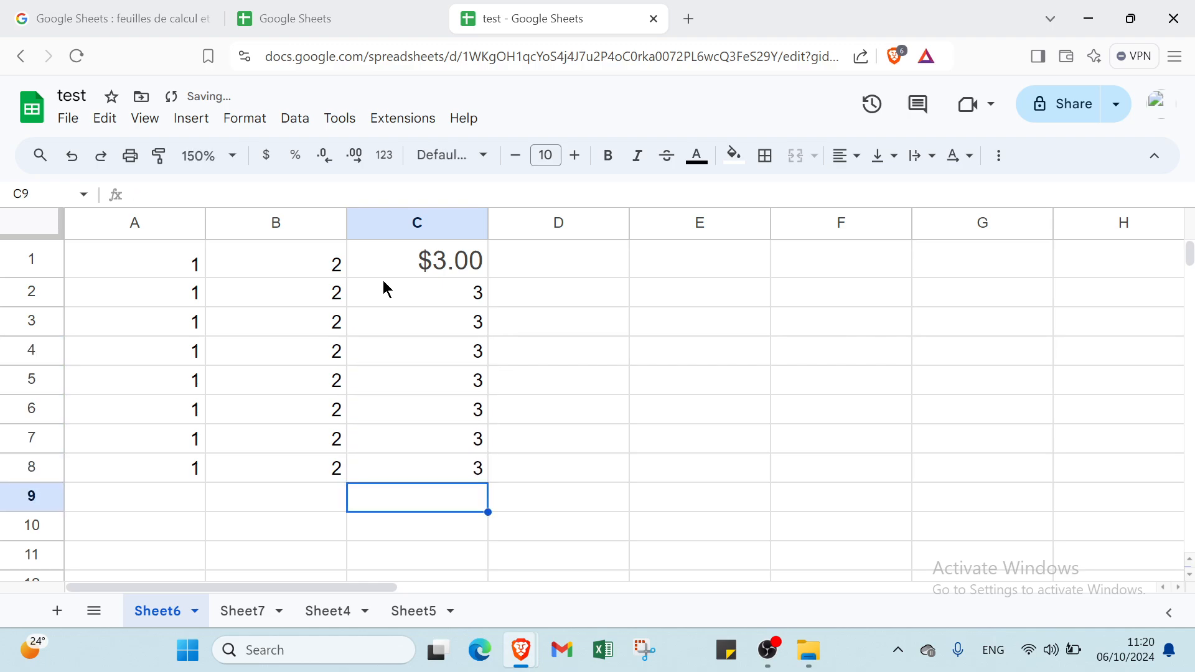
- Clear cells C1 and C2 one after the other and re-enter 3 in each of them
left_click(400, 266)
key("Delete")
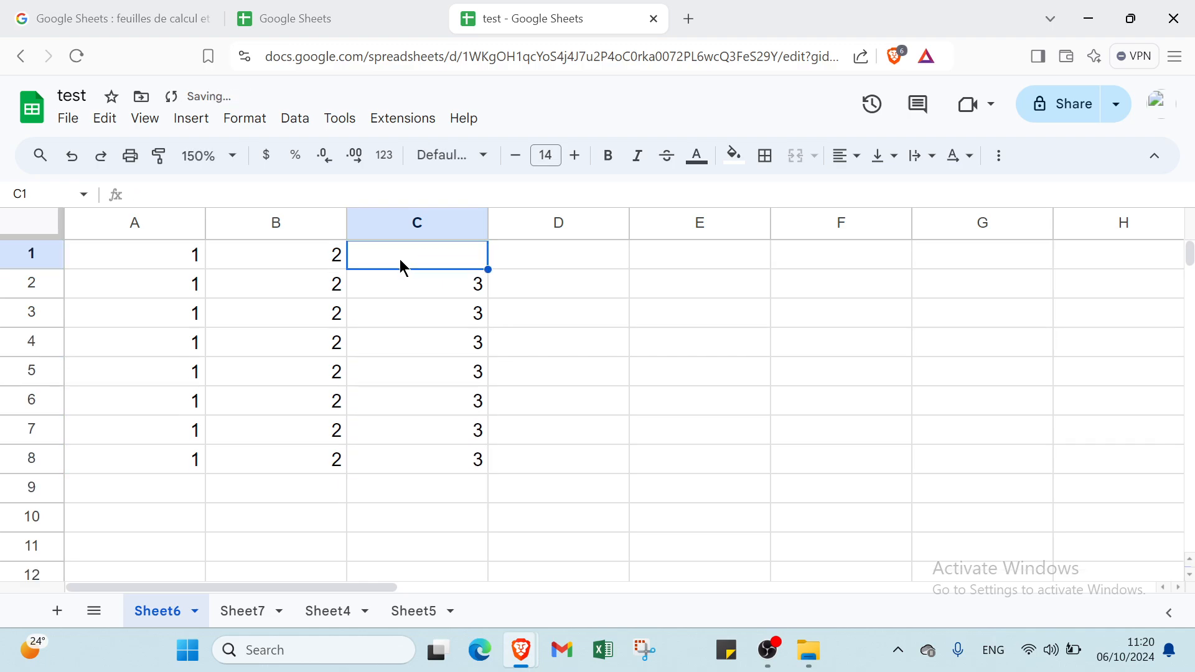
type("3")
key("Return")
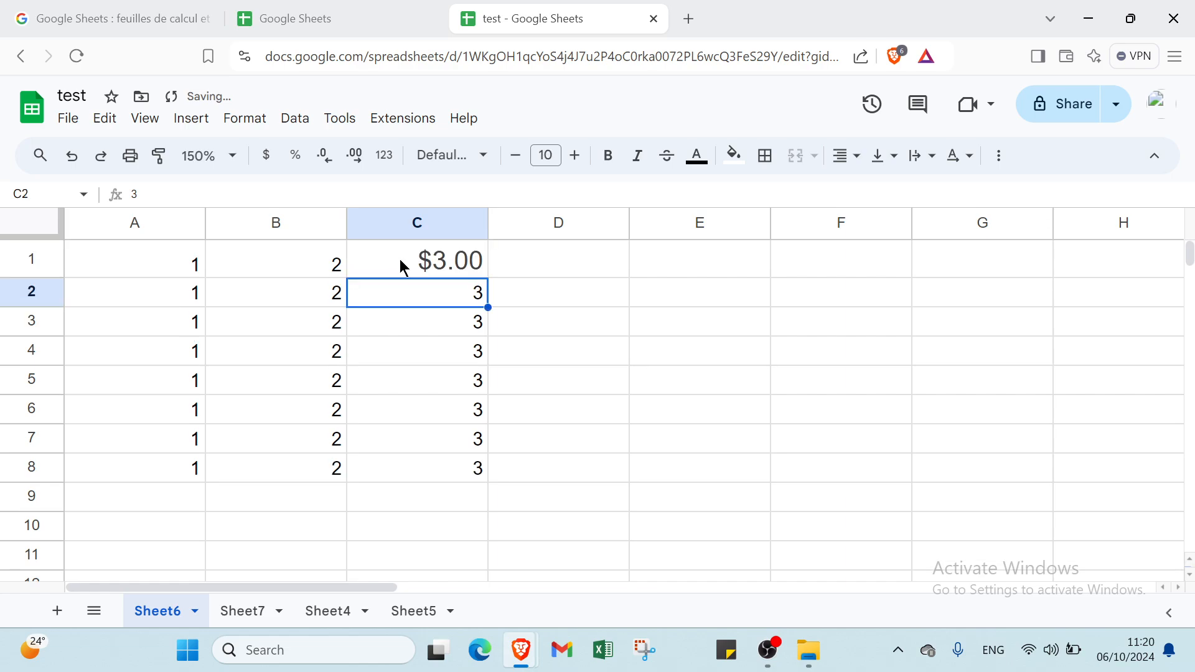
key("Delete")
type("3")
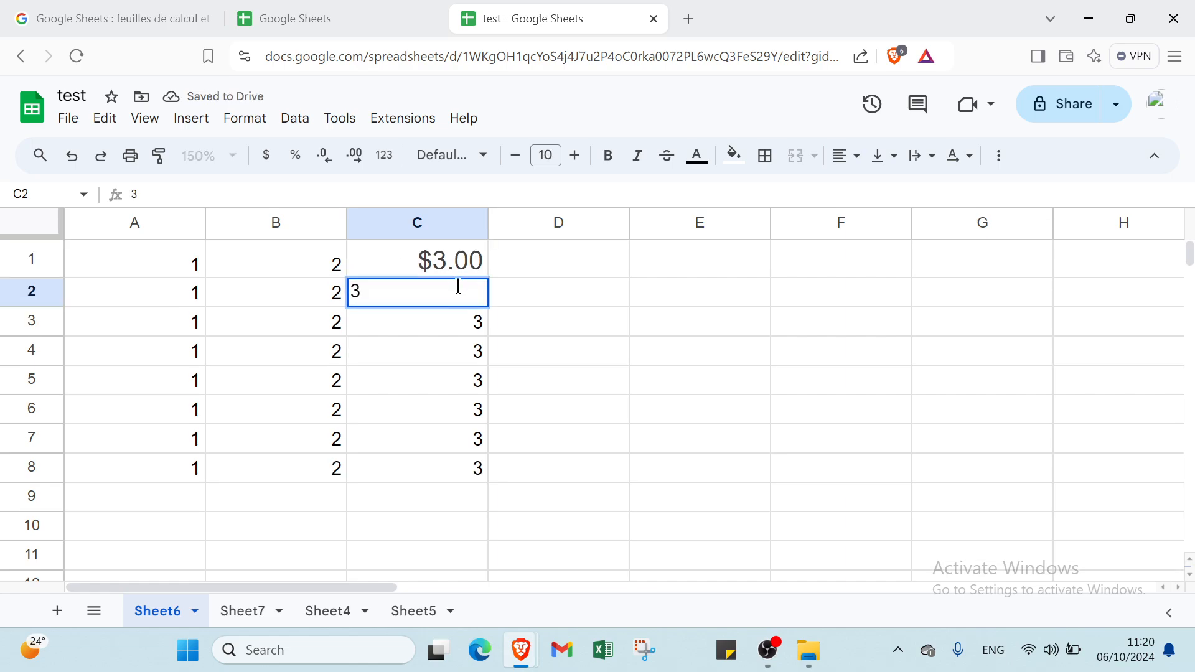
key("Return")
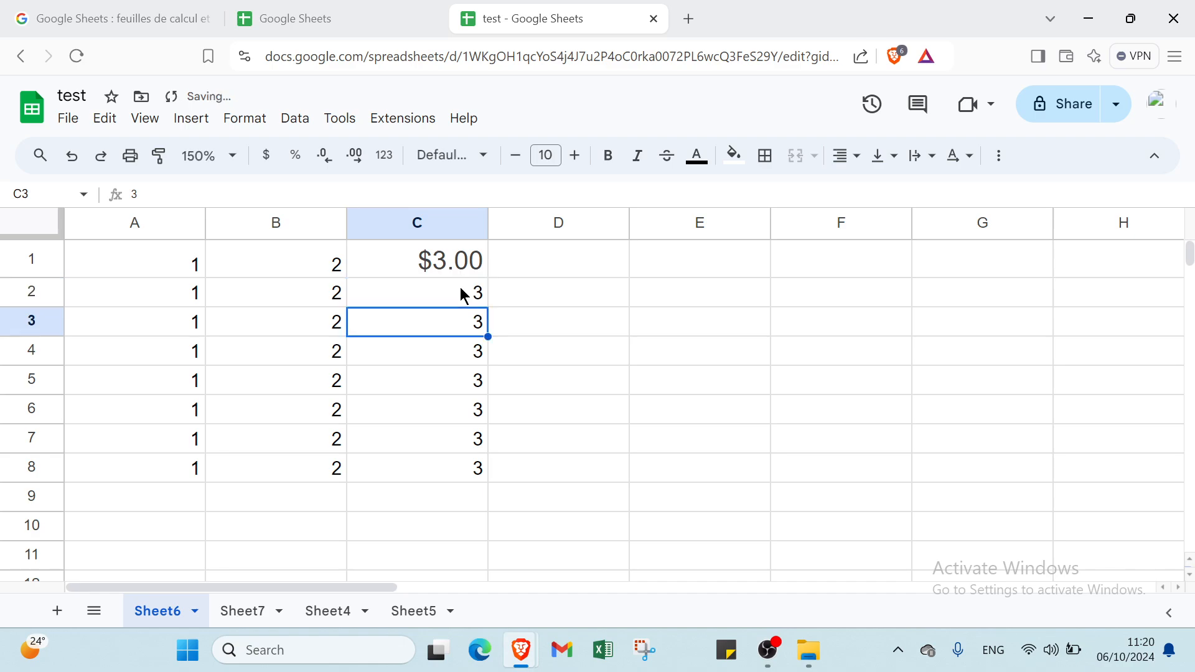
- Enter the value 4 in each of the cells D2 through D8
left_click(529, 303)
type("4")
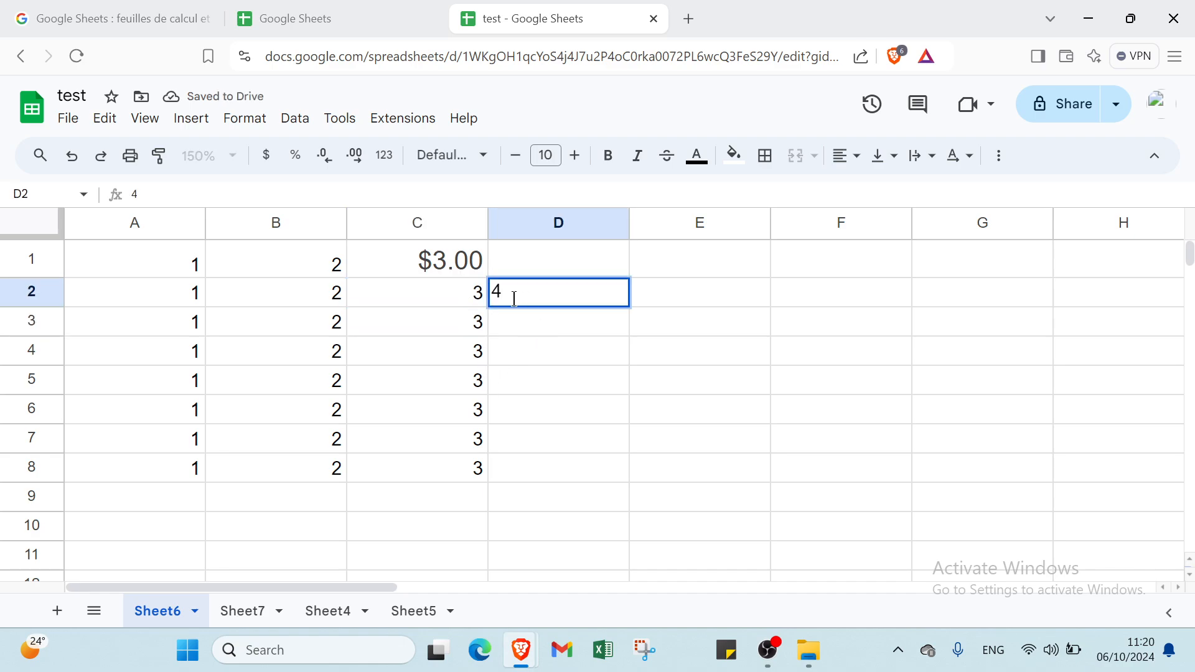
key("Return")
left_click(514, 304)
left_click(525, 330)
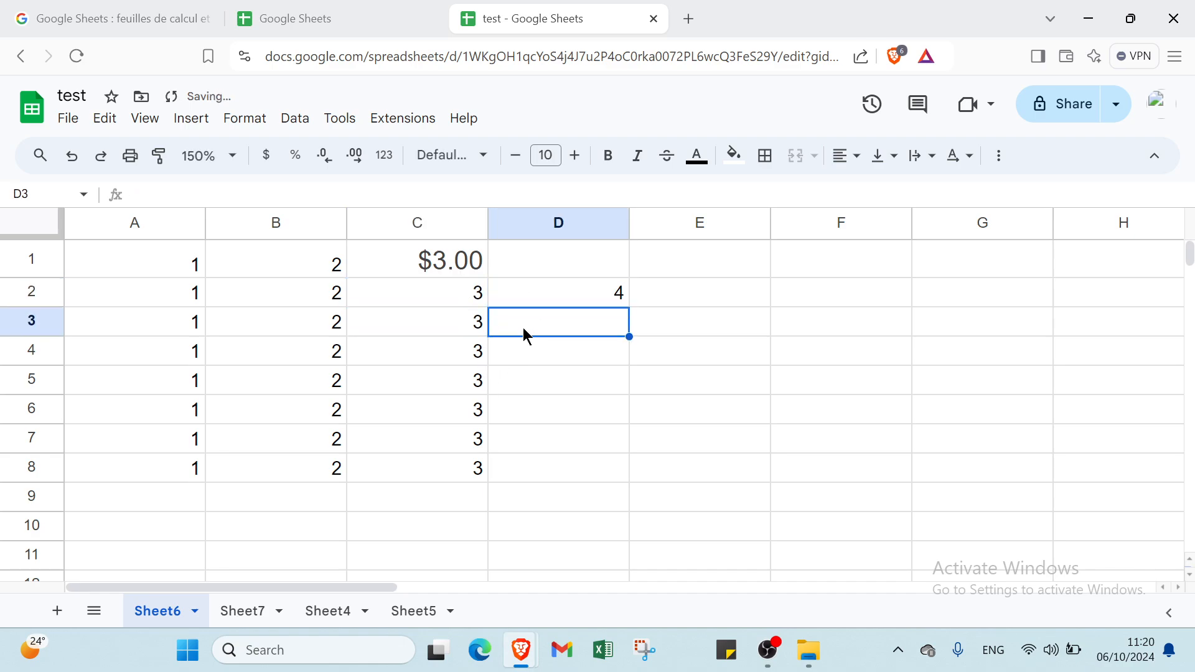
type("4")
key("Return")
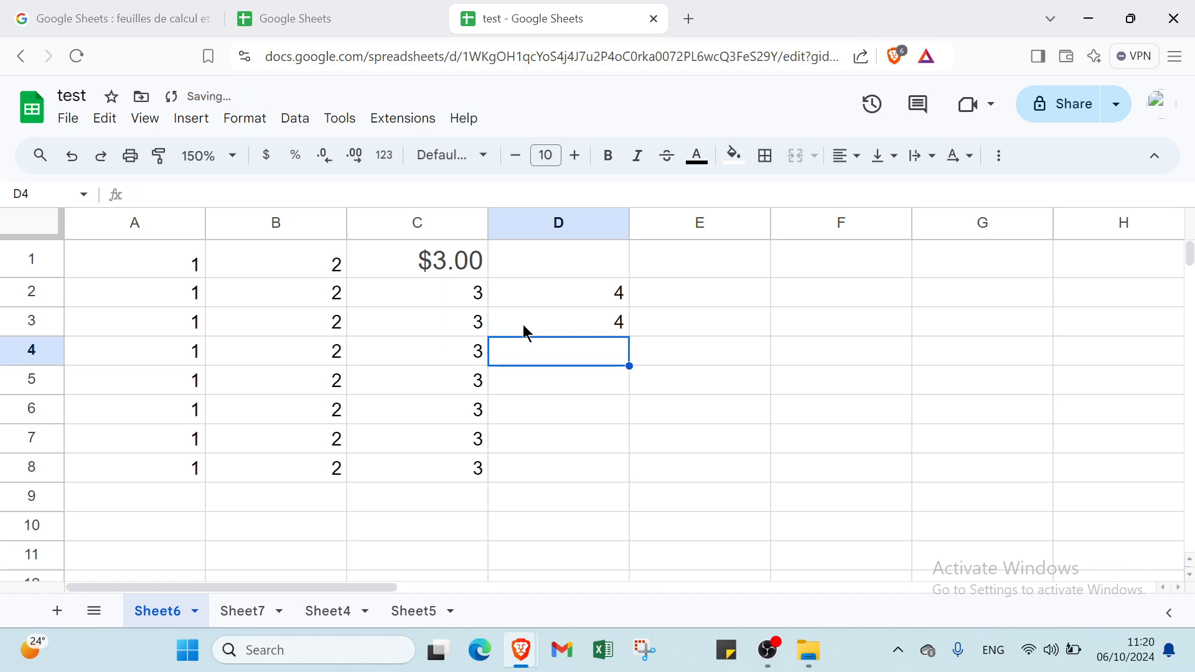
type("4")
key("Return")
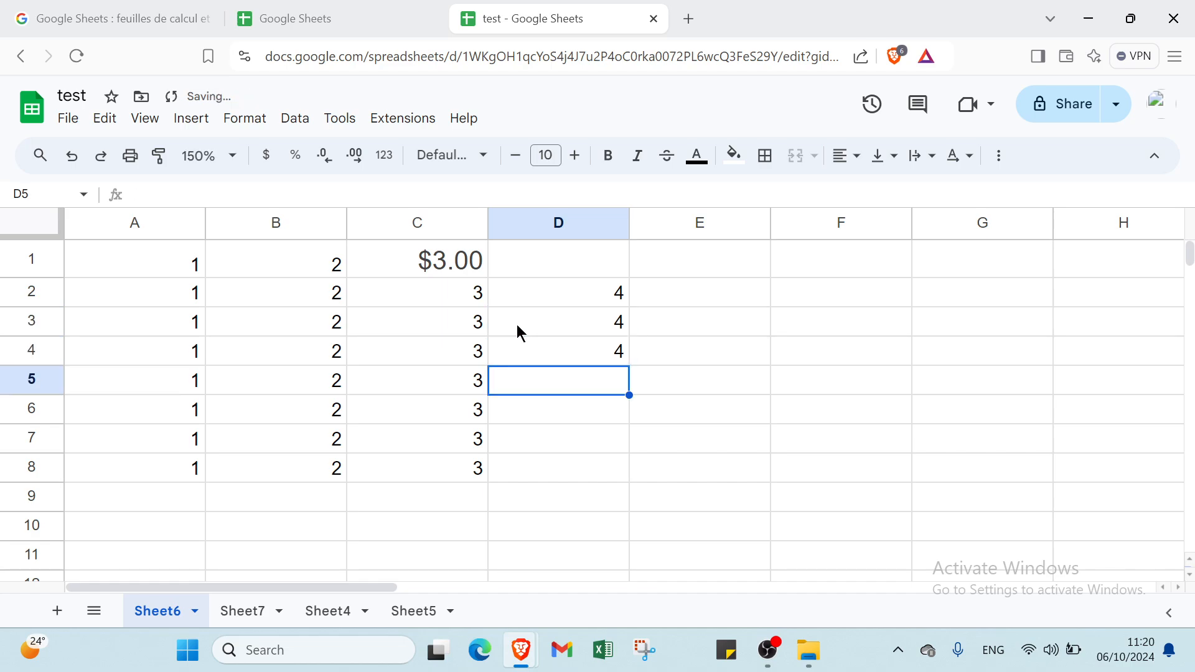
type("4")
key("Return")
type("4")
key("Return")
type("4")
key("Return")
type("4")
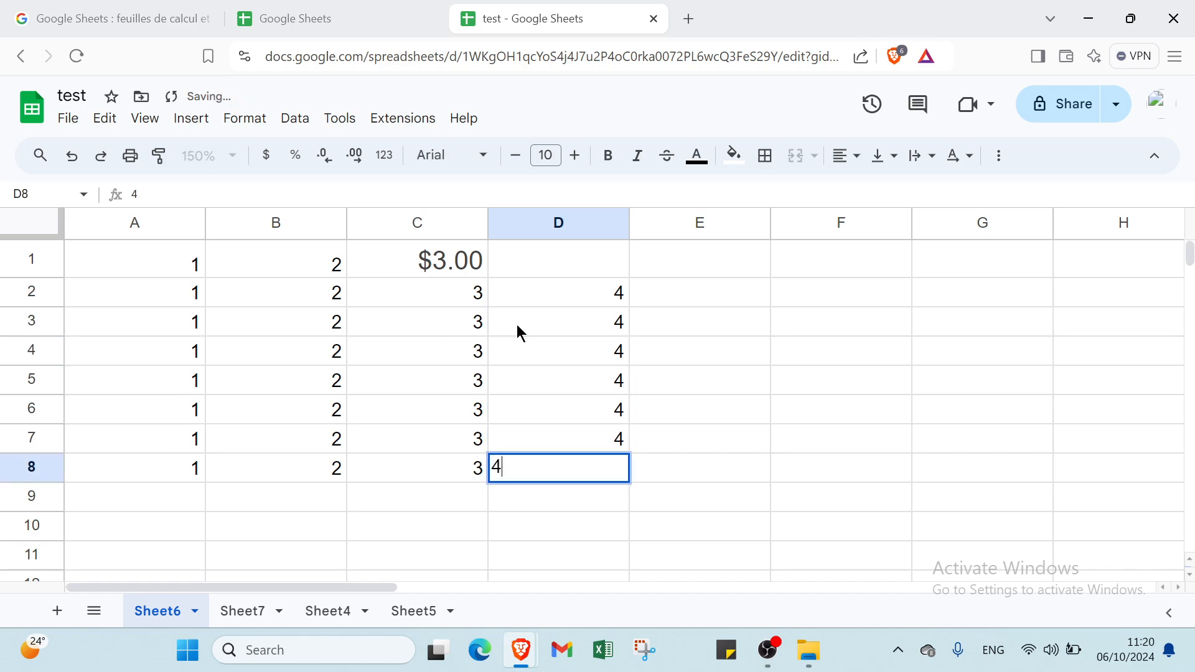
key("Return")
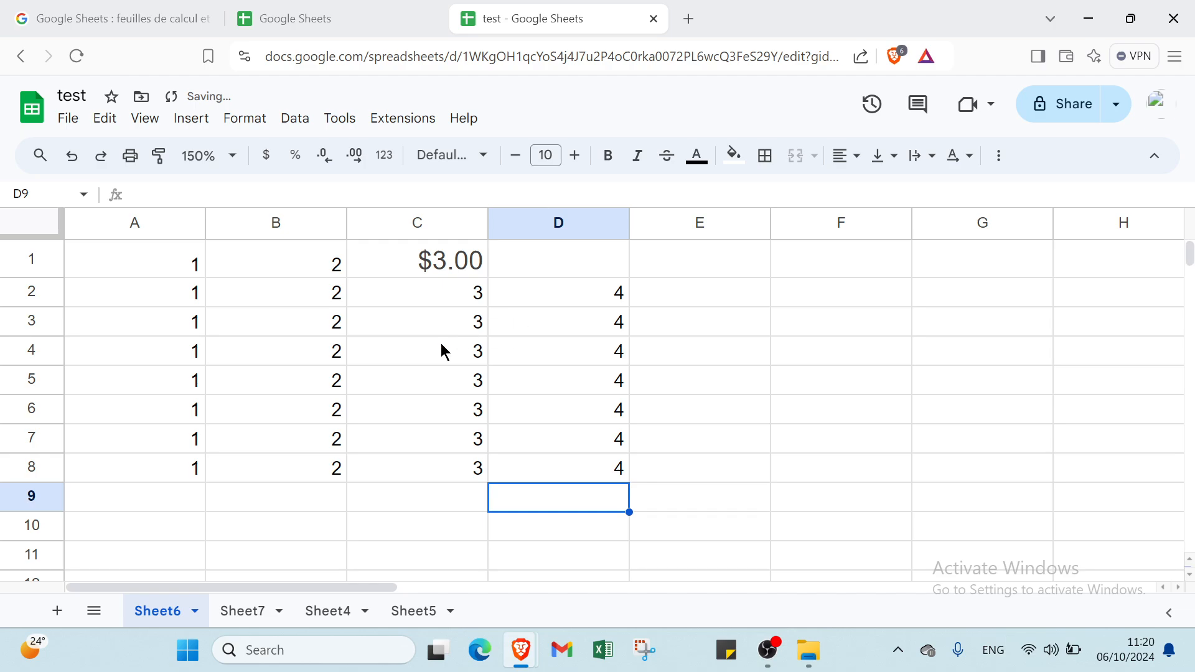
- Format cell B1 as currency and clear its value
left_click(304, 244)
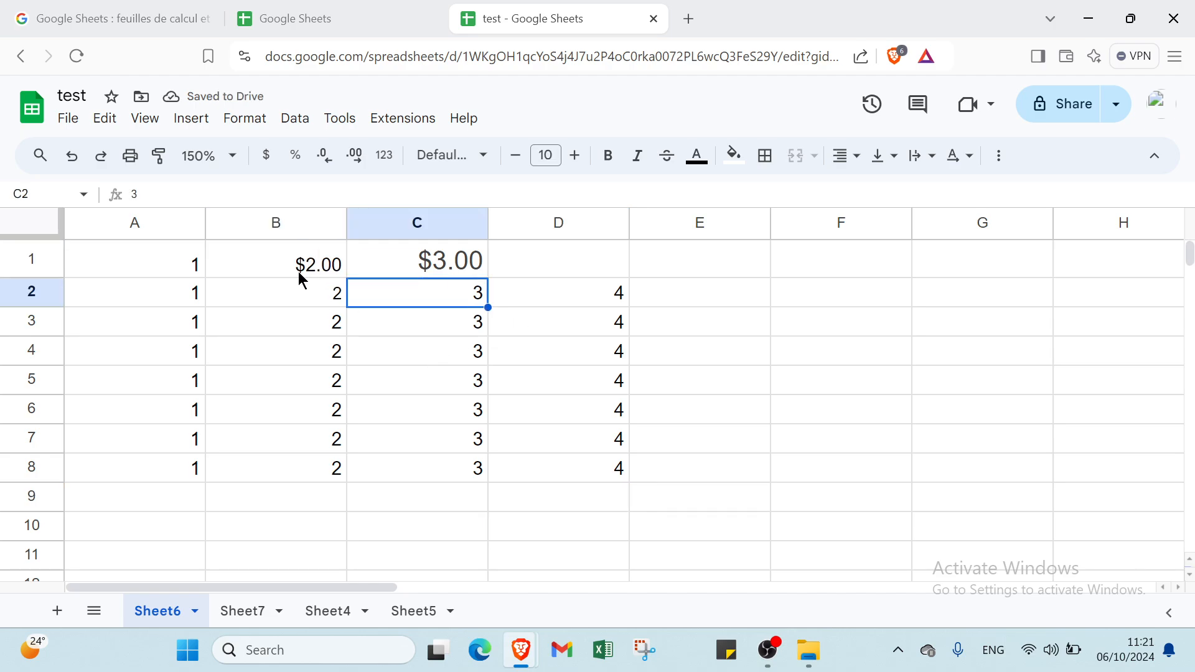
left_click(309, 244)
key("Delete")
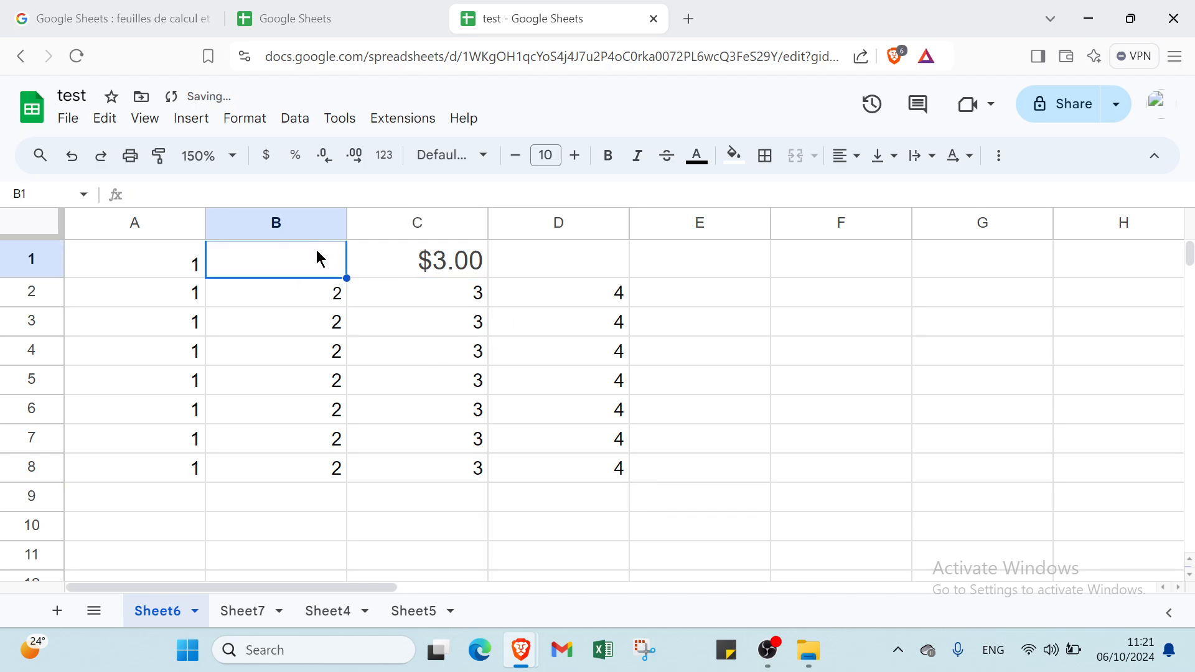
- Enter 2 in cell B1 and increase the font size of the entry to 21
type("2")
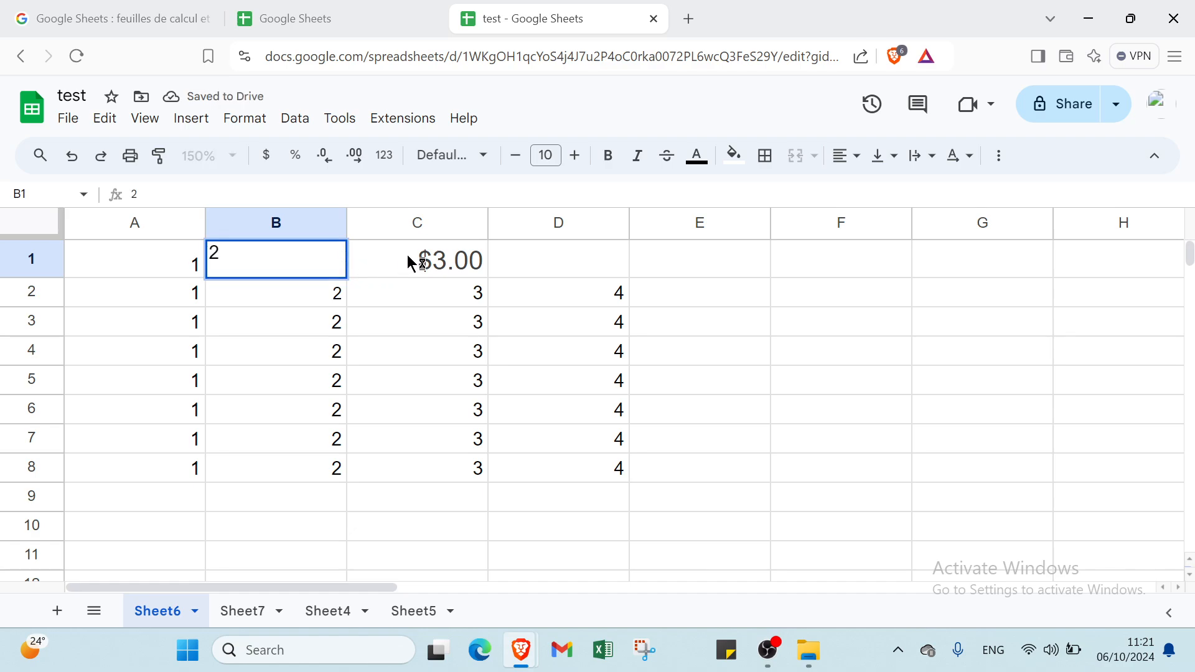
left_click(577, 155)
left_click(576, 156)
left_click(576, 156)
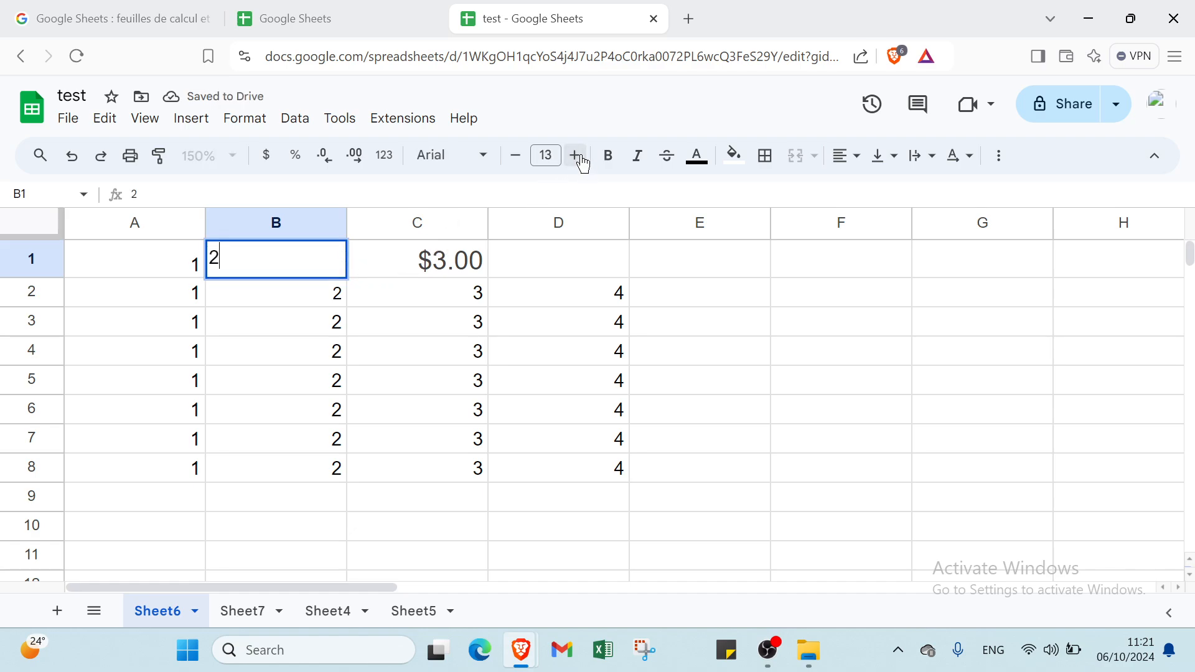
left_click(576, 155)
left_click(576, 155)
left_click(577, 155)
left_click(577, 155)
left_click(576, 156)
left_click(576, 155)
left_click(576, 155)
left_click(577, 156)
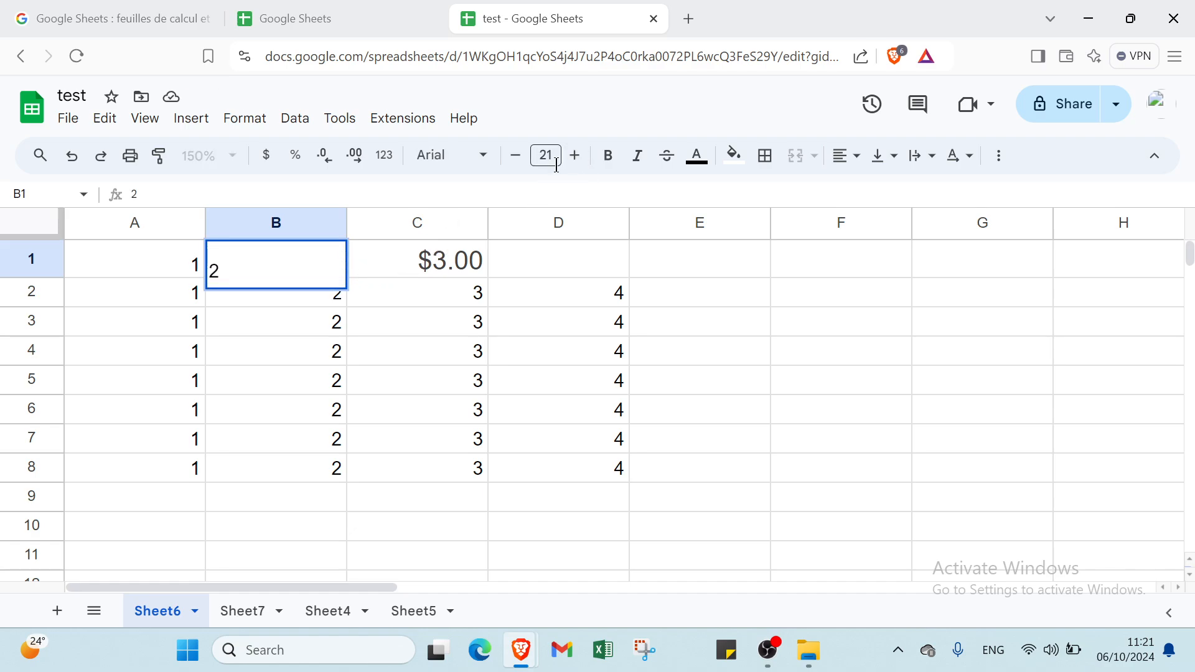
- Reduce the font size of the entry in cell B1 to 1 and delete the typed 2
left_click(514, 159)
left_click(515, 161)
left_click(515, 160)
left_click(515, 161)
left_click(515, 161)
left_click(514, 160)
left_click(218, 271)
left_click(212, 271)
double_click(214, 272)
key("BackSpace")
left_click(515, 164)
- Make column B slightly narrower and leave the editing of cell B1
left_click_drag(347, 223, 322, 222)
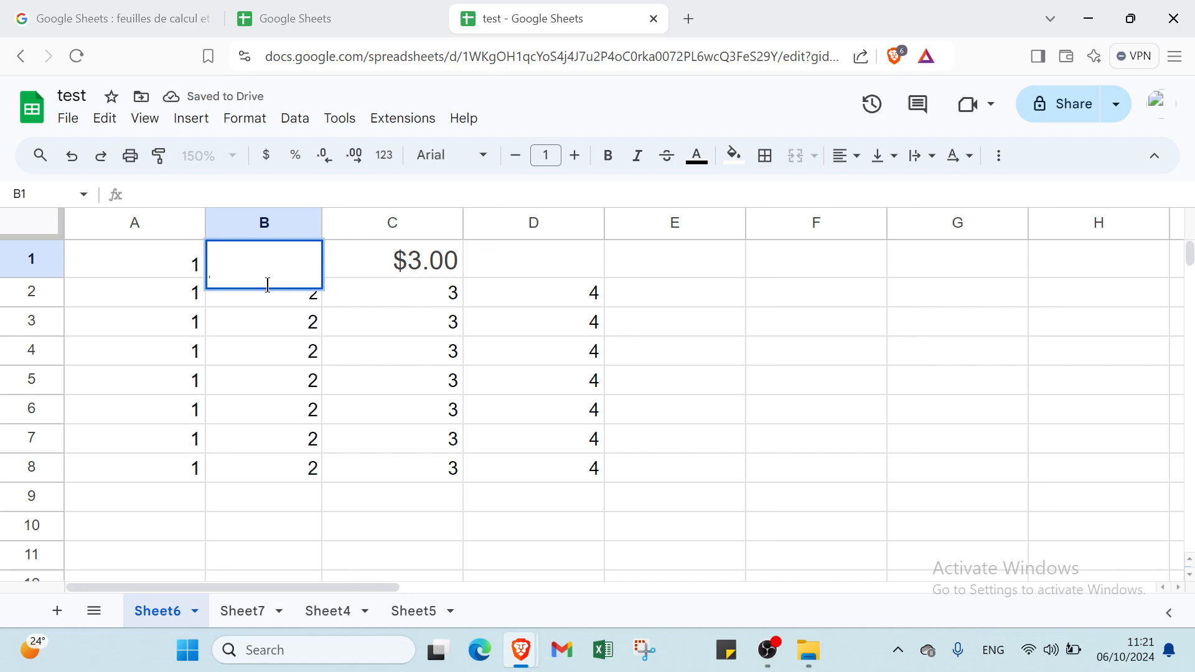
left_click(188, 260)
key("Right")
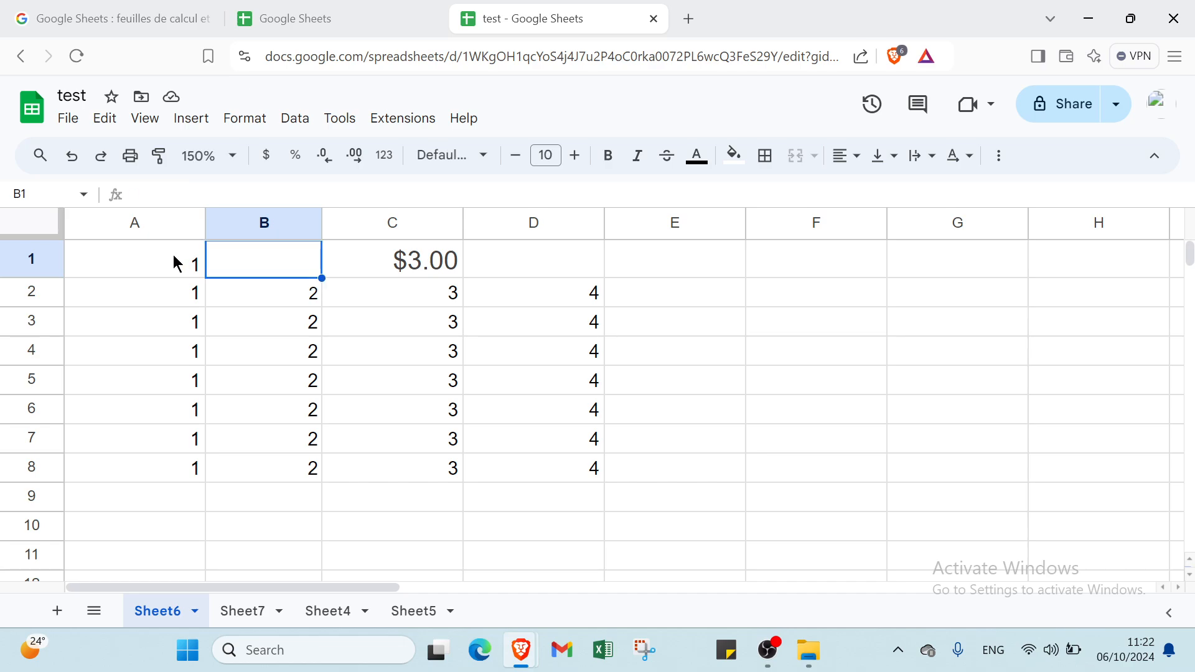
- Clear cell A1, format it as currency and re-enter the value 1
left_click(178, 264)
key("Delete")
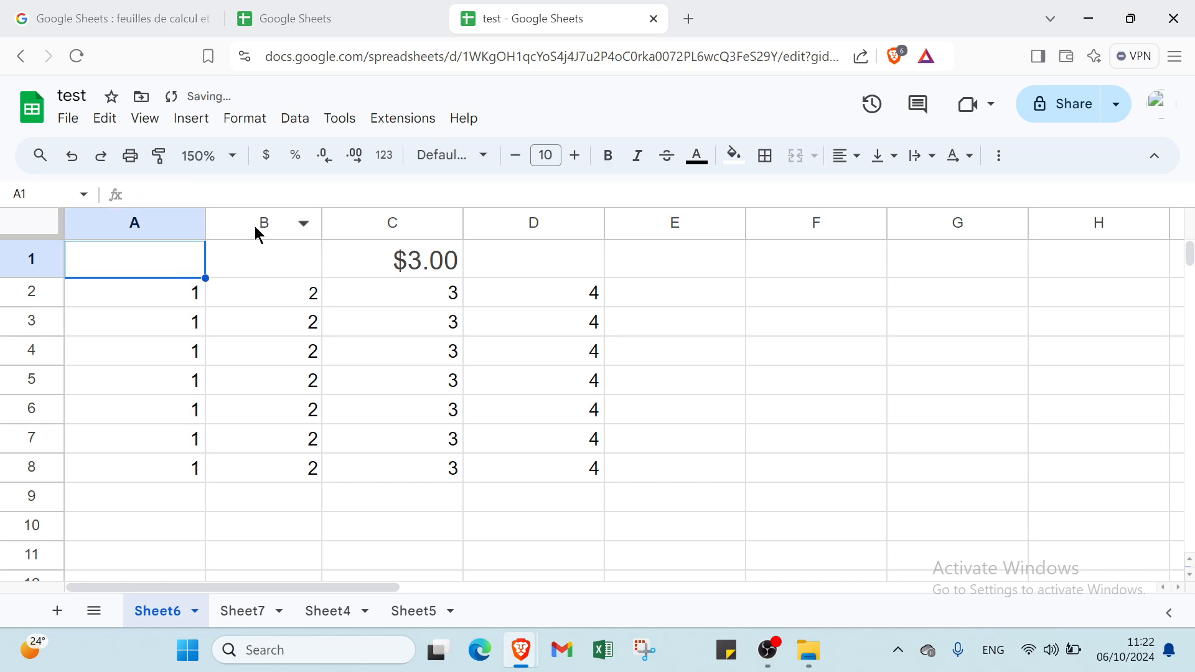
type("1")
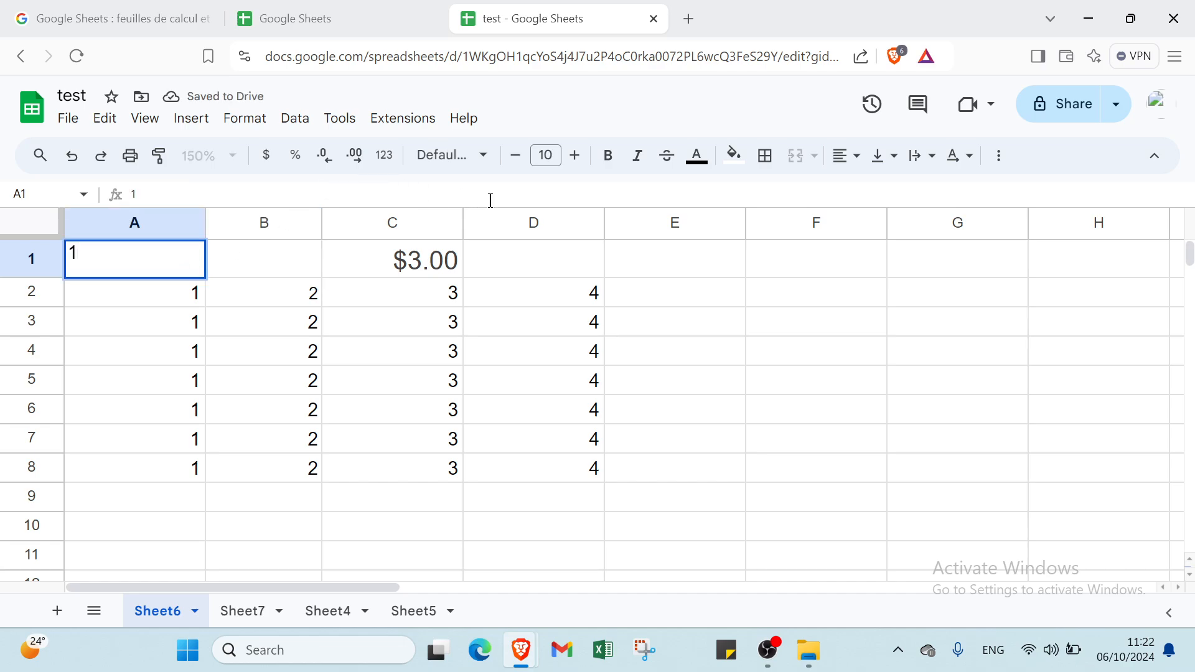
key("BackSpace")
left_click(270, 157)
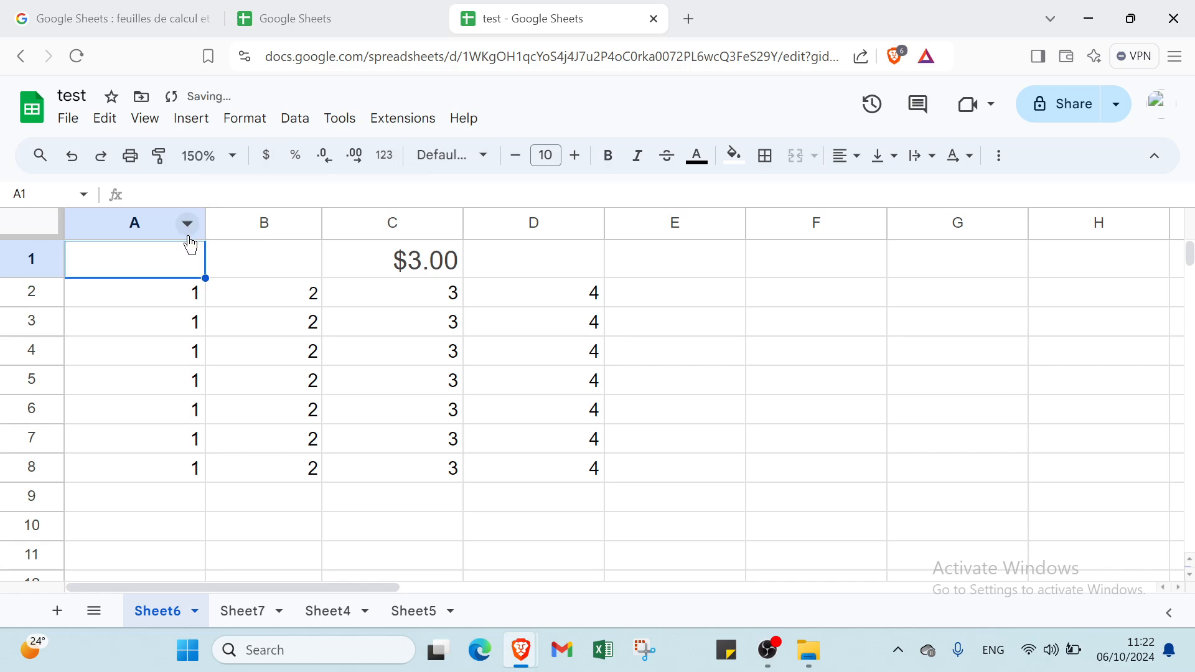
type("1")
key("Return")
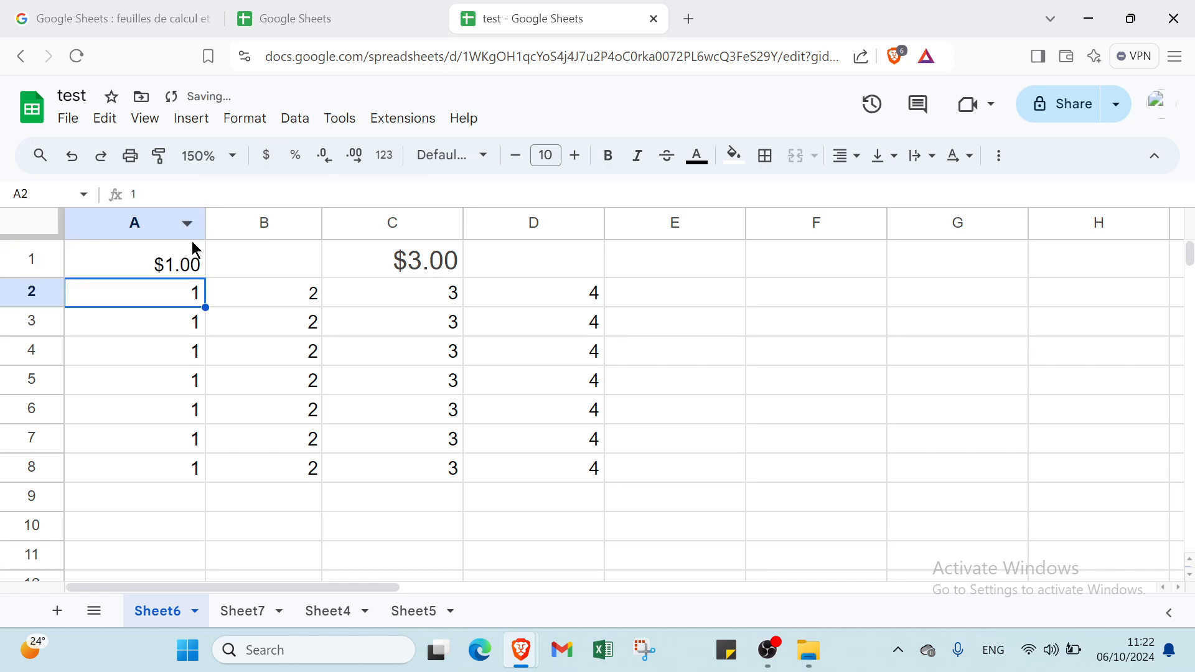
- Enter 2 in cell B1, and replace the content of cell C1 with a newly entered 3
left_click(245, 251)
type("2")
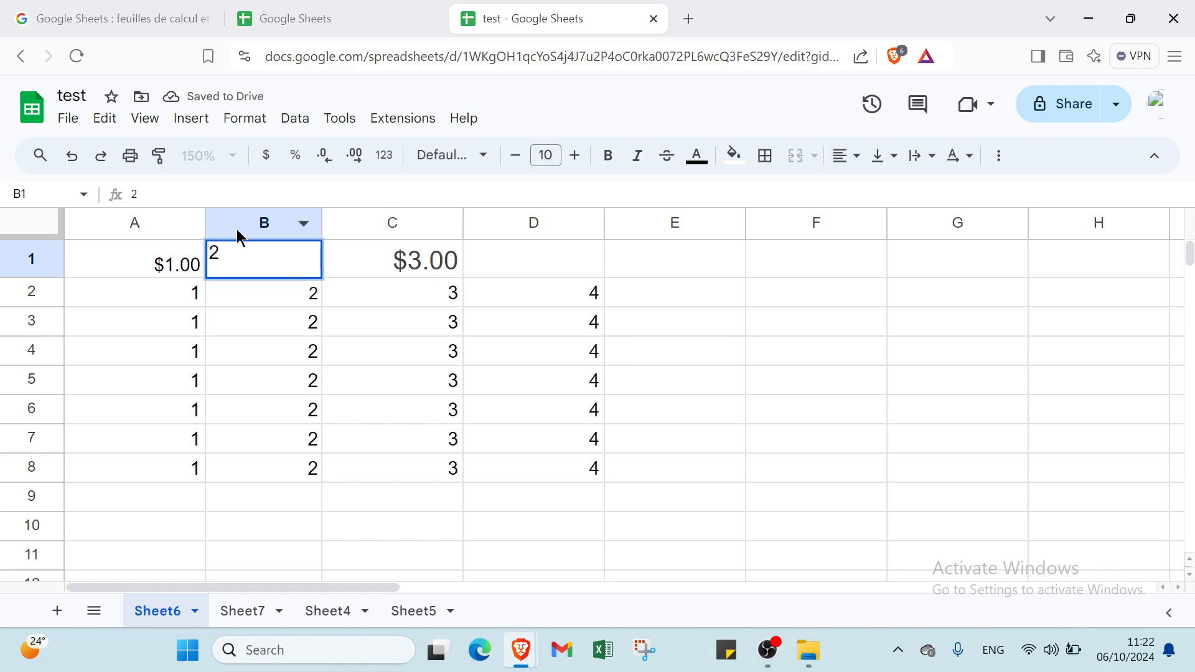
key("Return")
left_click(368, 259)
key("Delete")
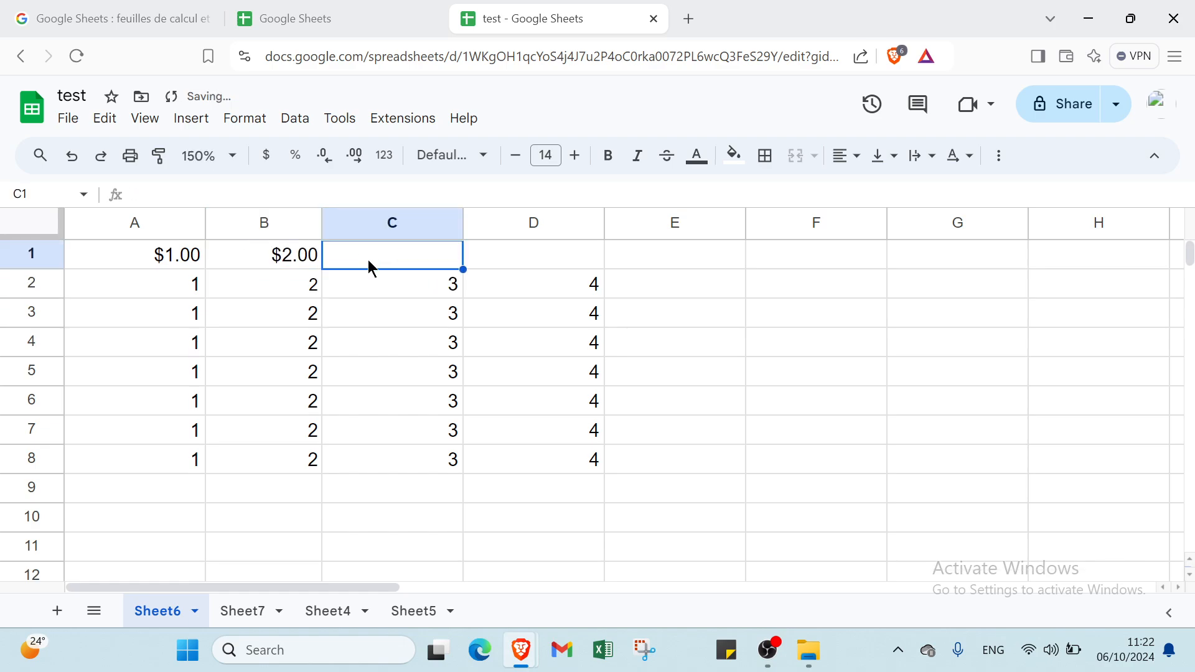
type("3")
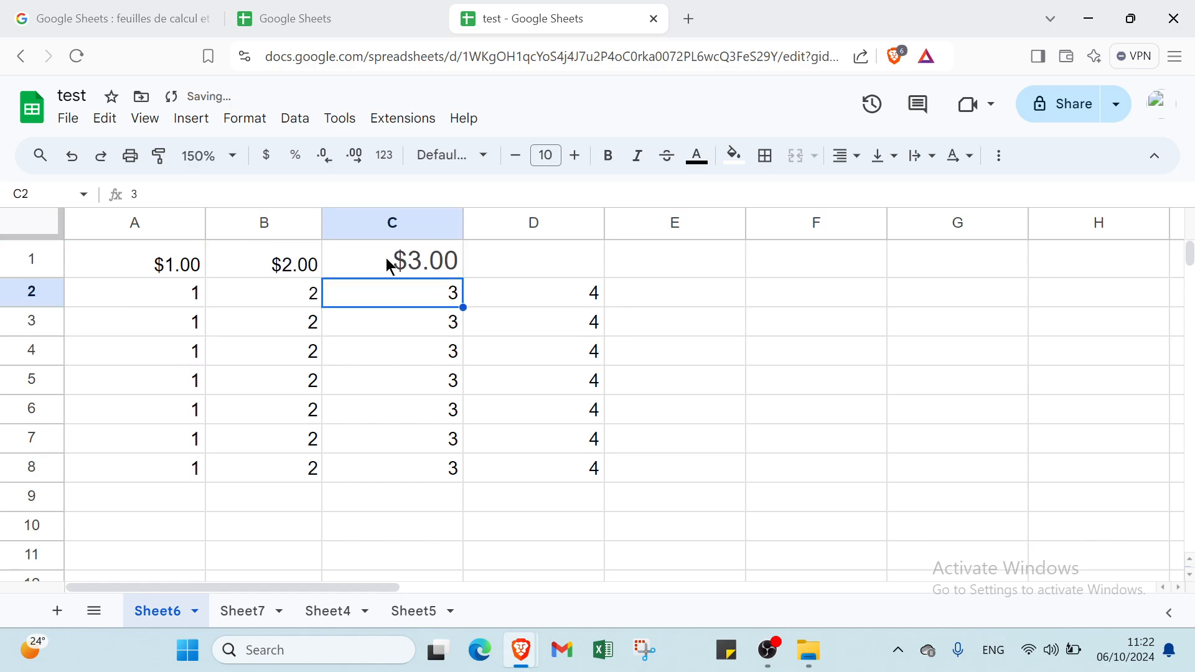
left_click(386, 258)
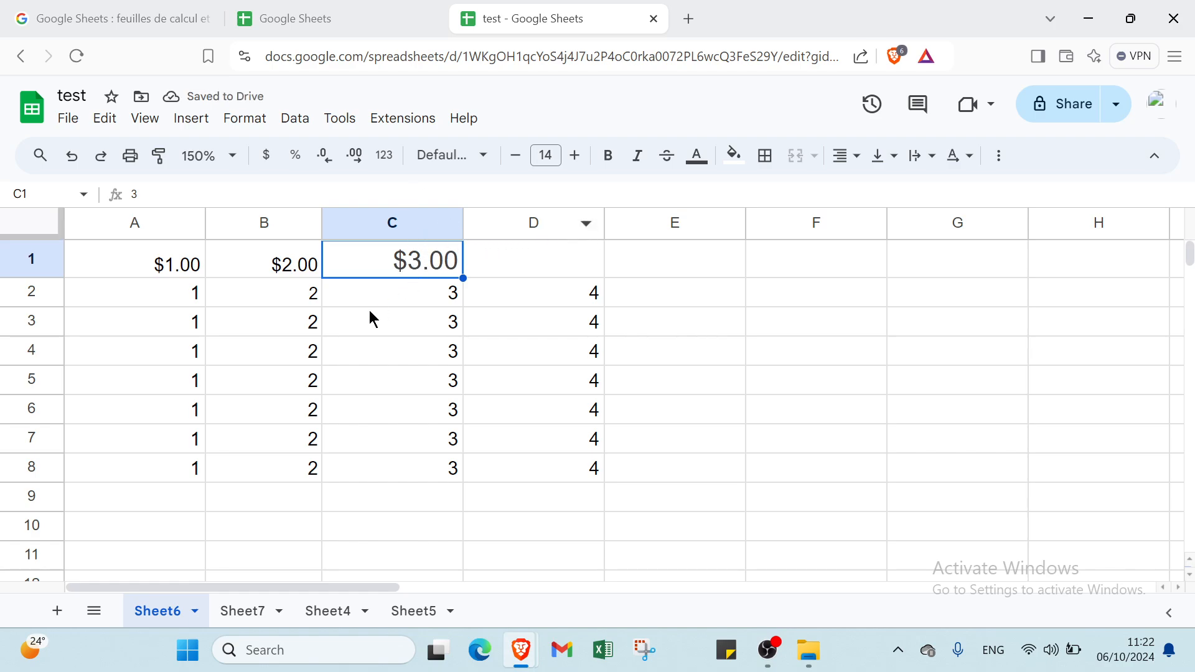
- Enter 4 in cell D1 and format the cell as currency
left_click(503, 271)
type("4")
key("Return")
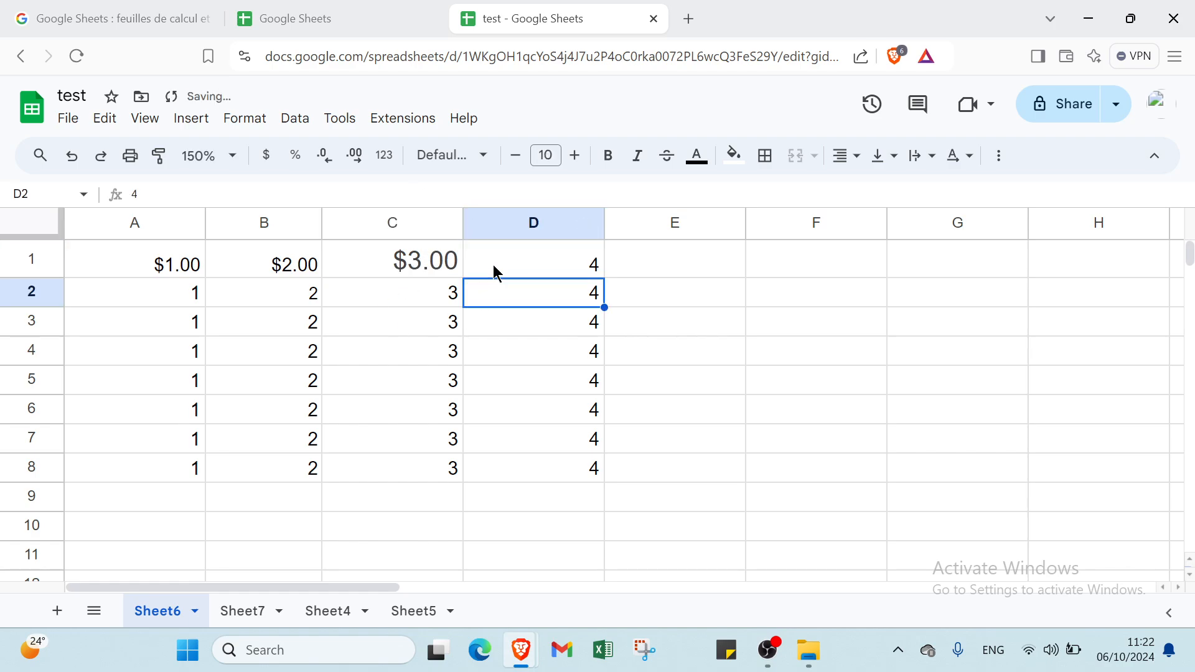
left_click(569, 256)
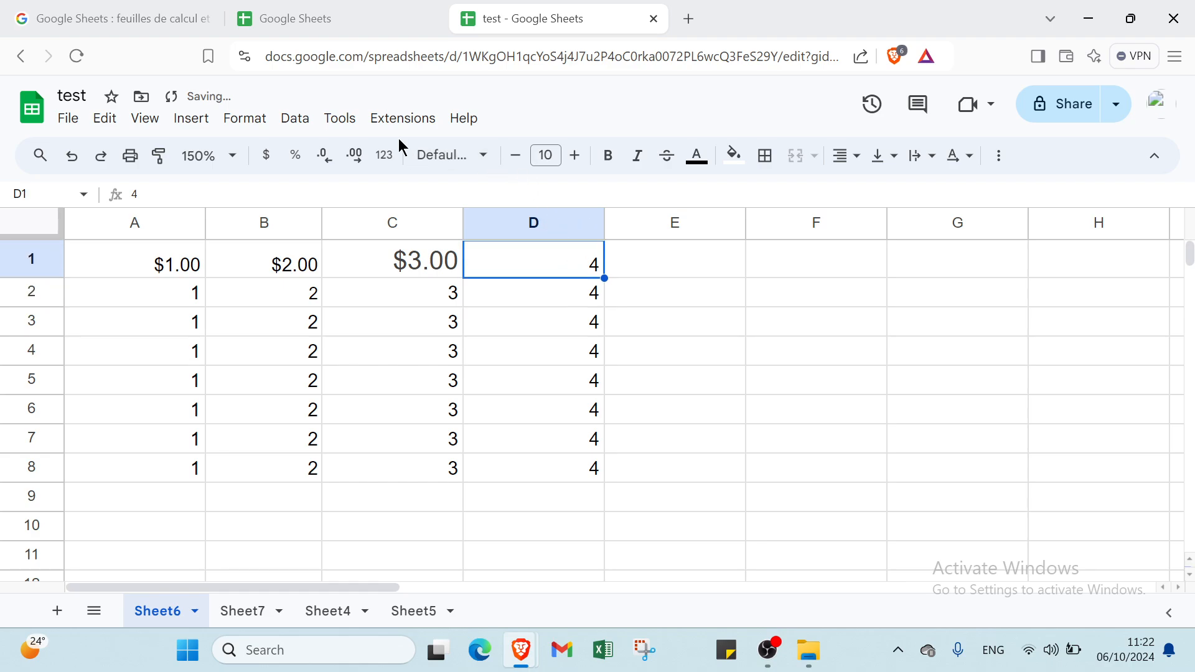
left_click(266, 155)
- Insert a SUM function in cell A9 that adds up the range A2:A8
left_click(172, 304)
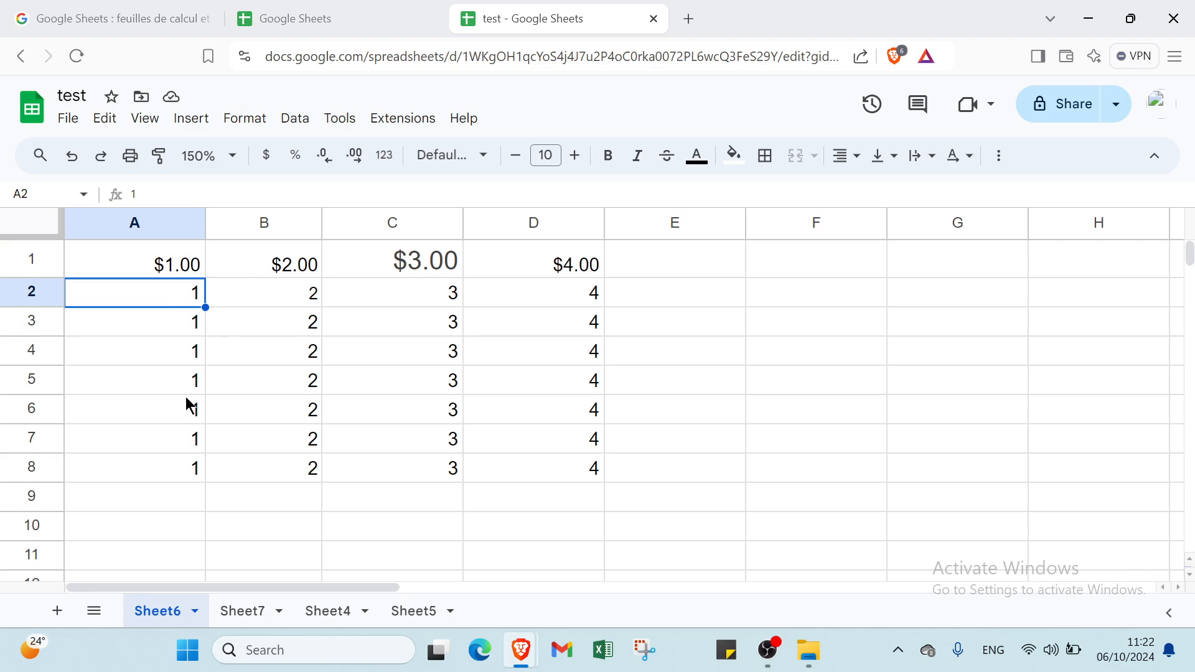
left_click(164, 501)
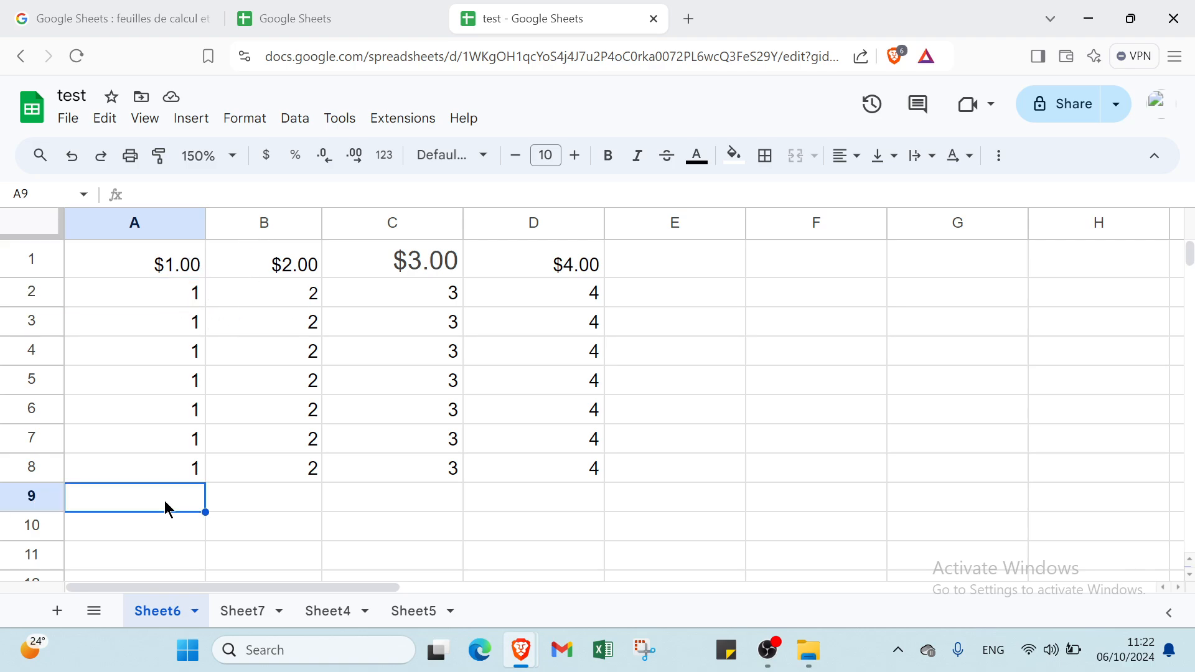
left_click(997, 164)
left_click(998, 196)
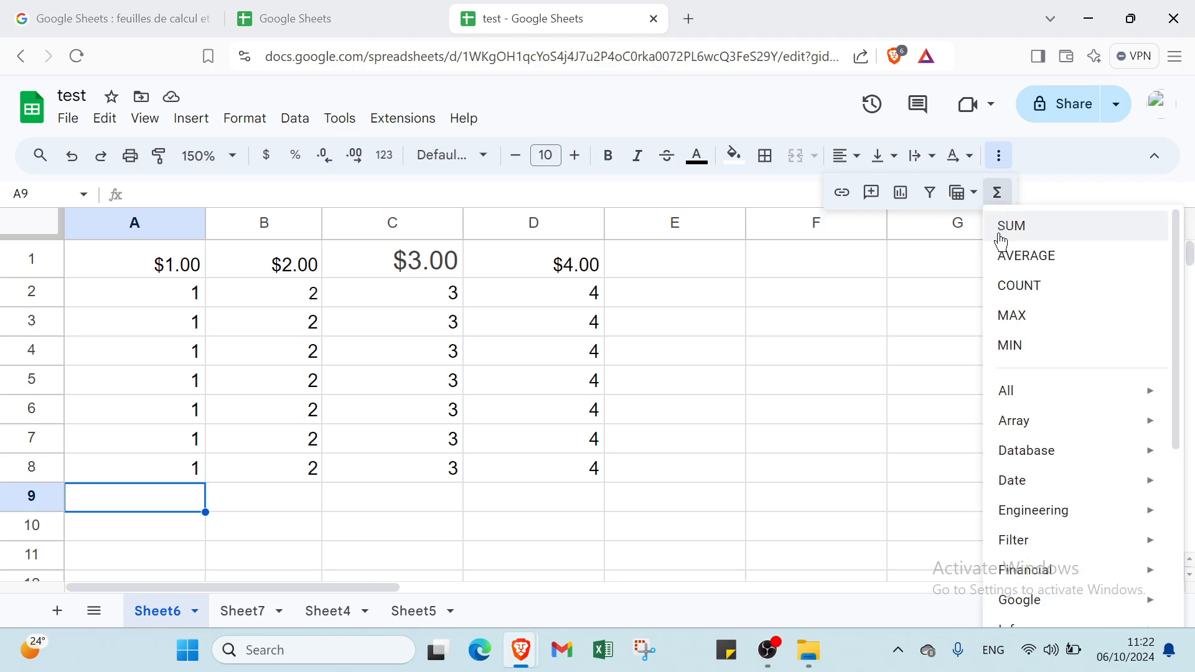
left_click(1003, 228)
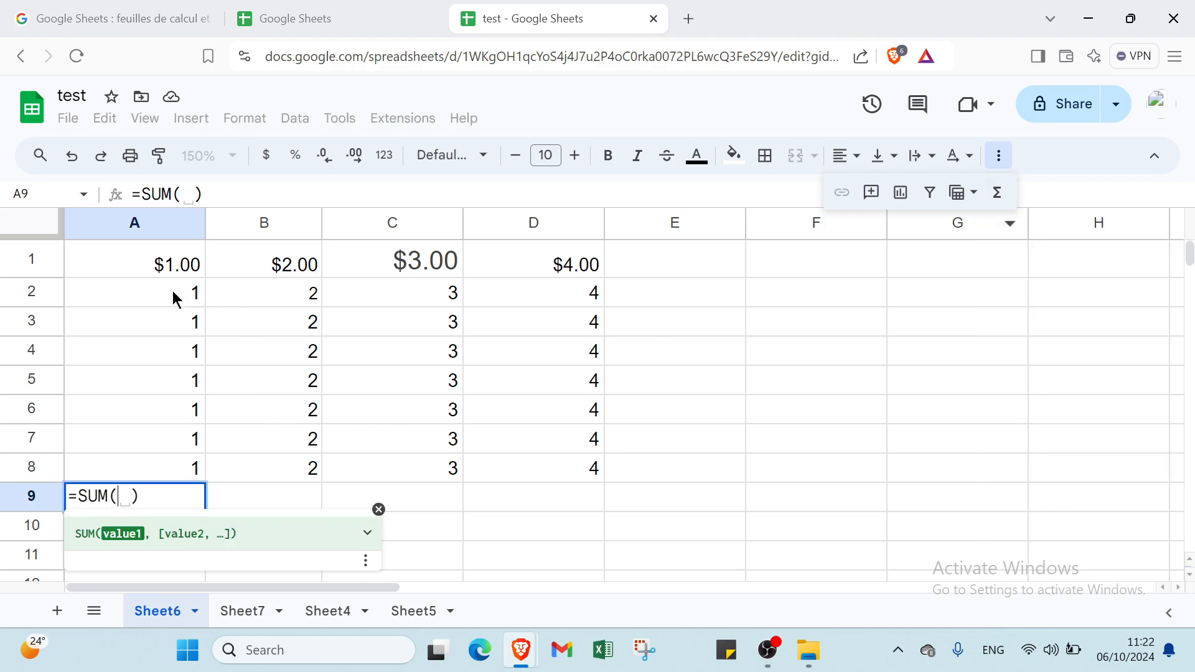
left_click_drag(175, 298, 155, 461)
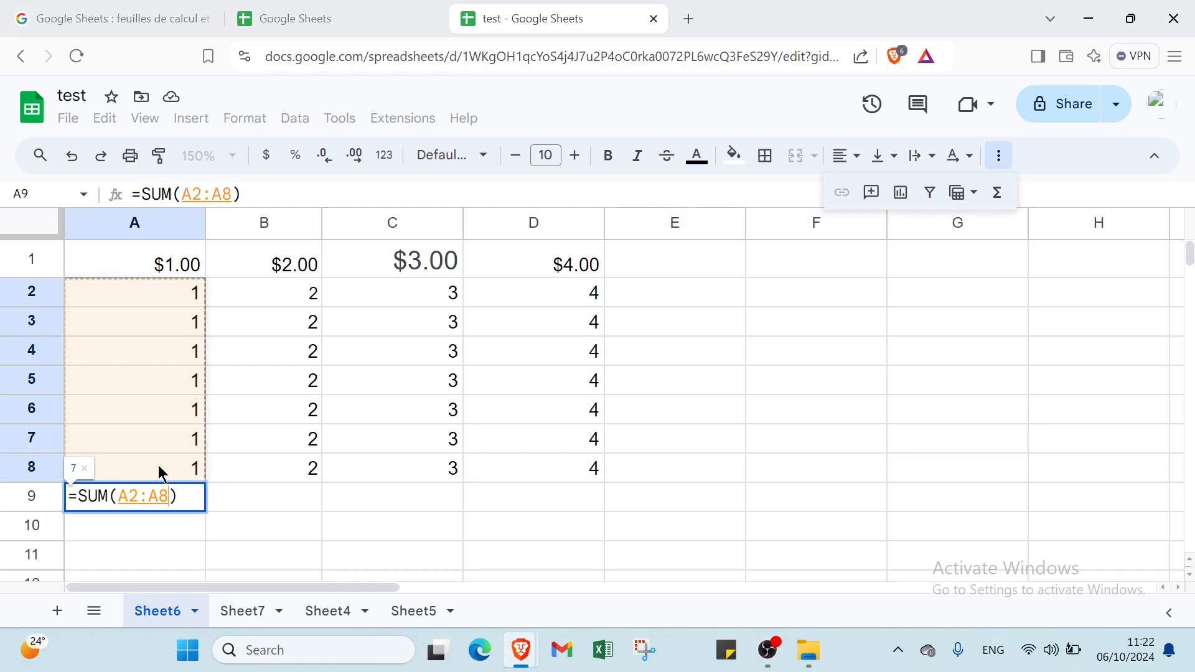
key("Return")
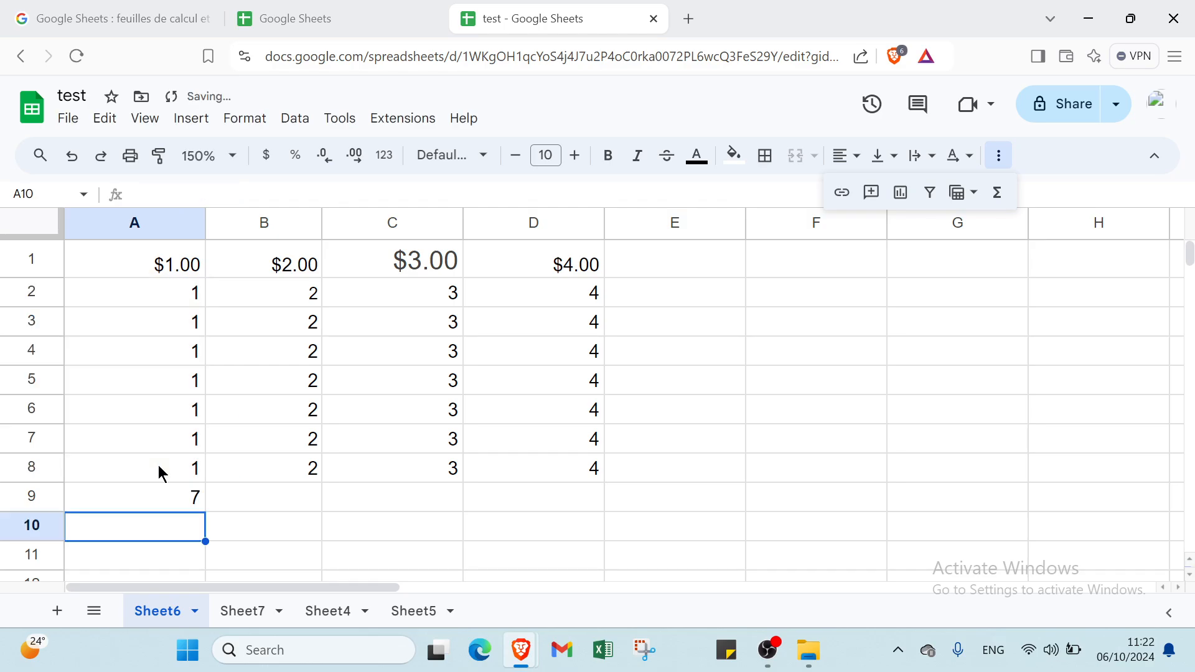
- Change the value of cell A2 to 2 to test the sum in A9
left_click(167, 304)
type("2")
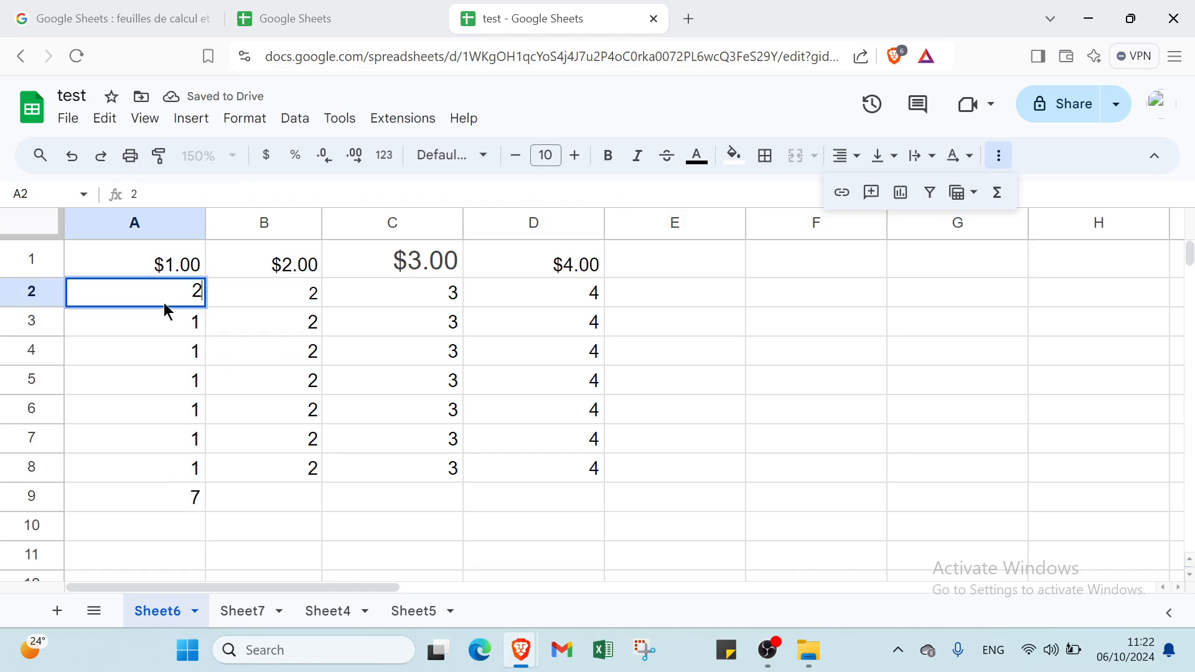
key("Return")
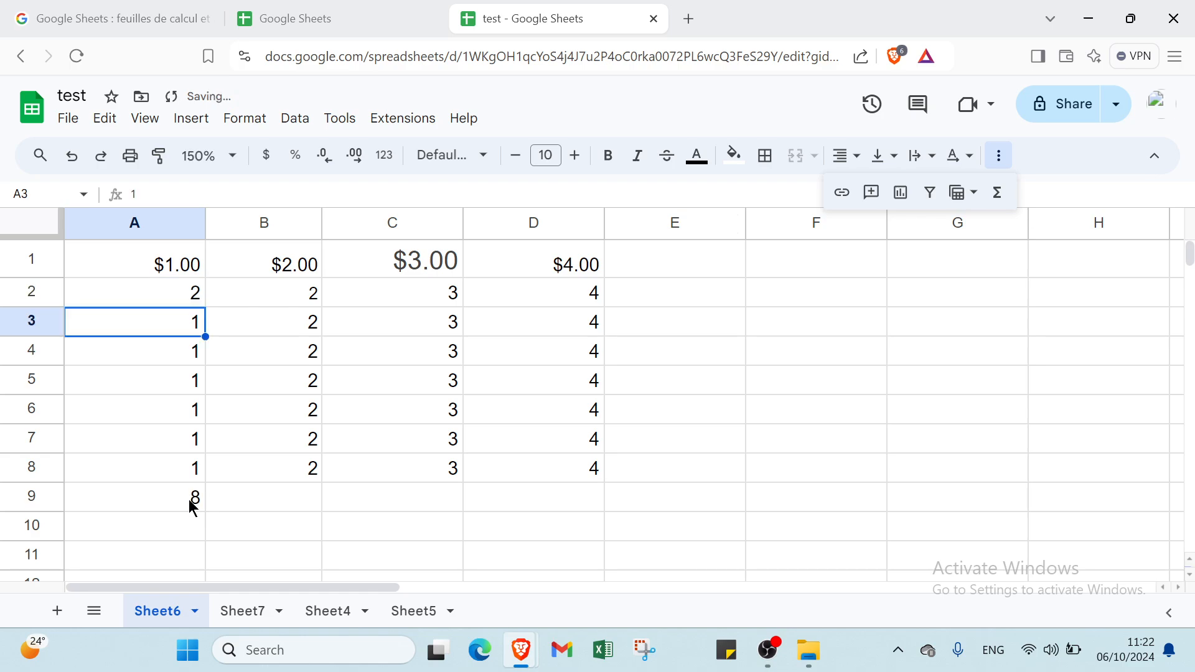
- Insert an AVERAGE function in cell B9 that averages the range B2:B8
left_click(314, 303)
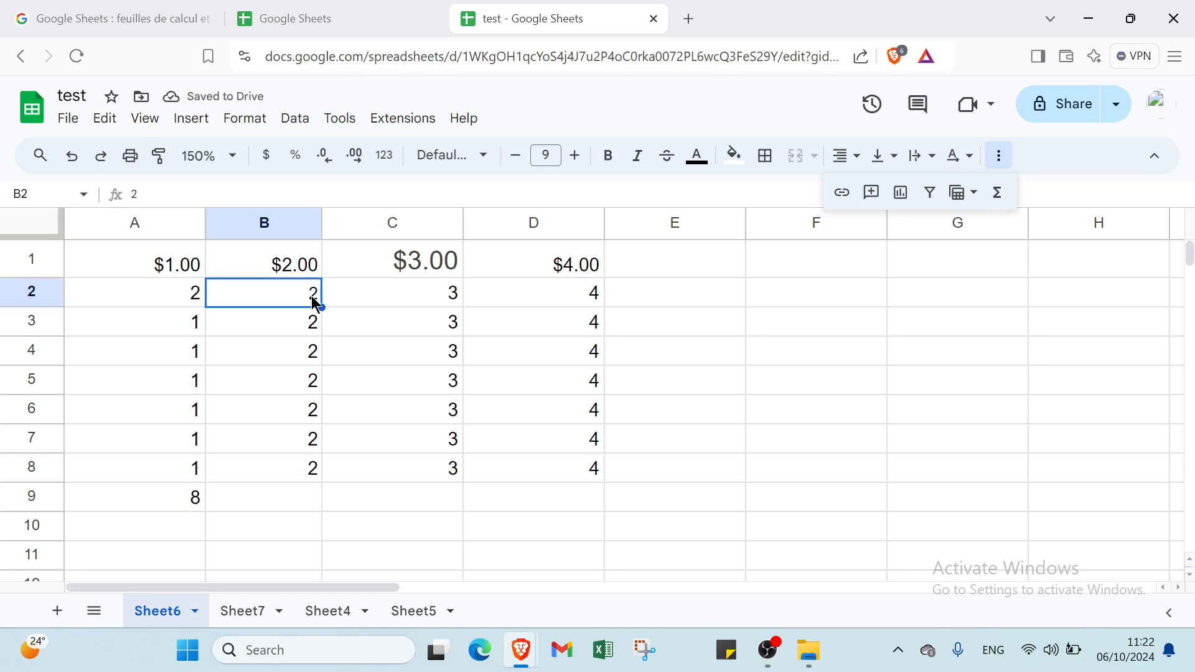
double_click(315, 303)
left_click(258, 496)
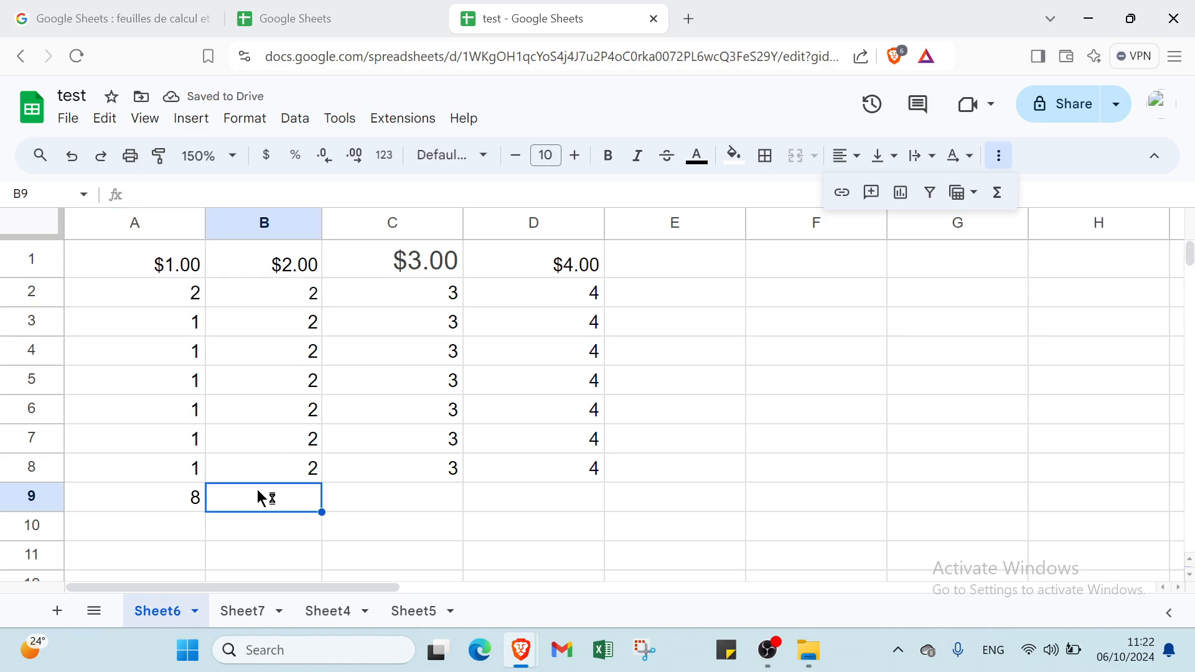
left_click(997, 193)
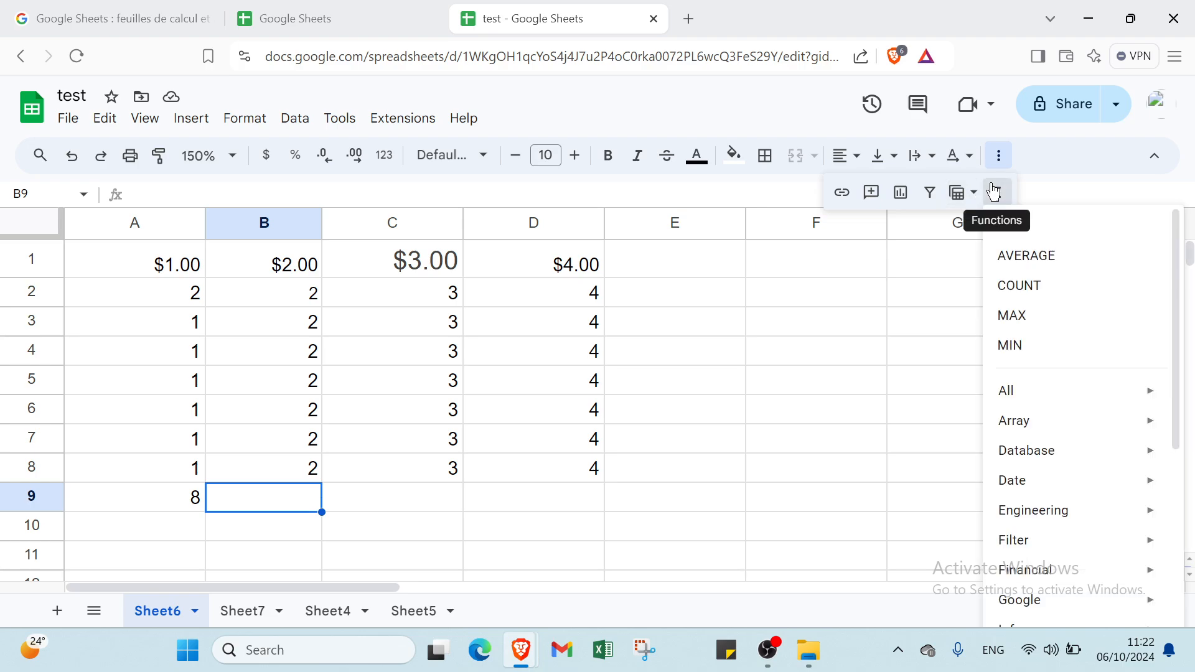
left_click(1030, 256)
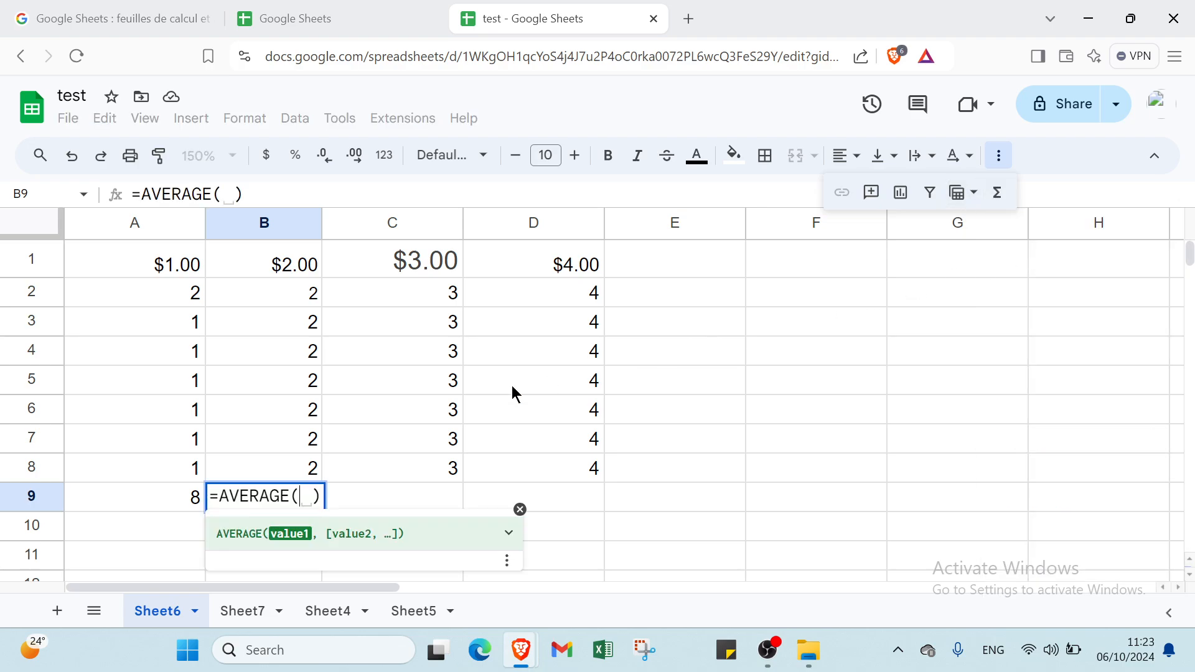
left_click_drag(288, 304, 292, 383)
key("Return")
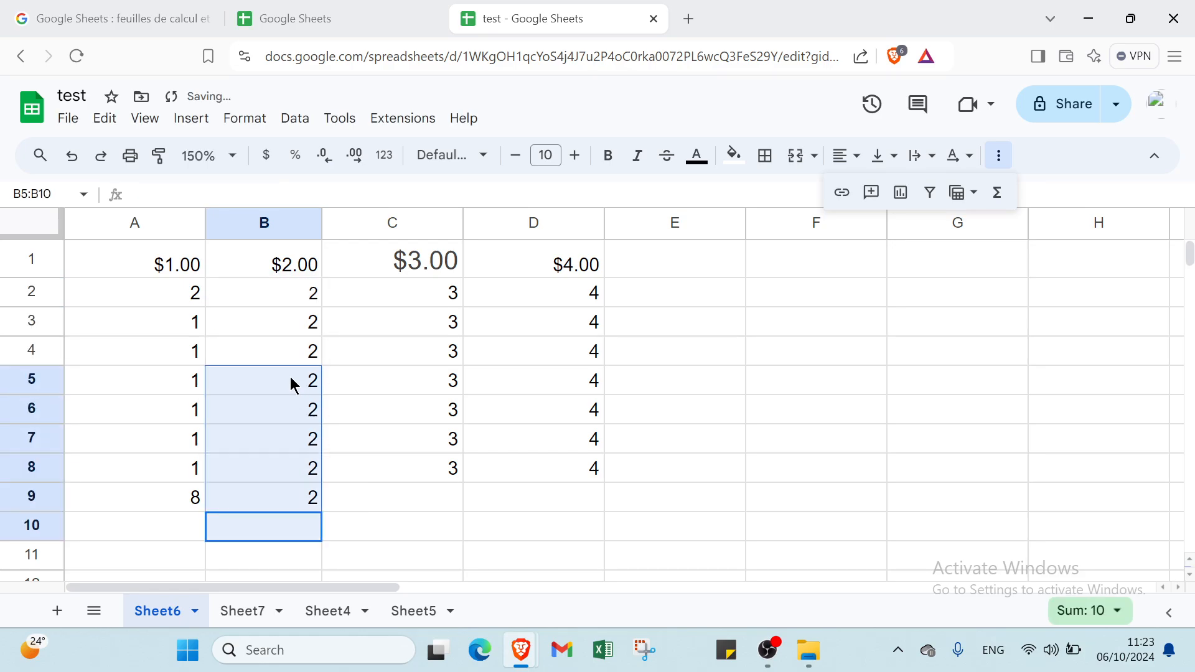
- Change the value of cell B5 to 4 to test the average in B9
left_click(291, 383)
type("4")
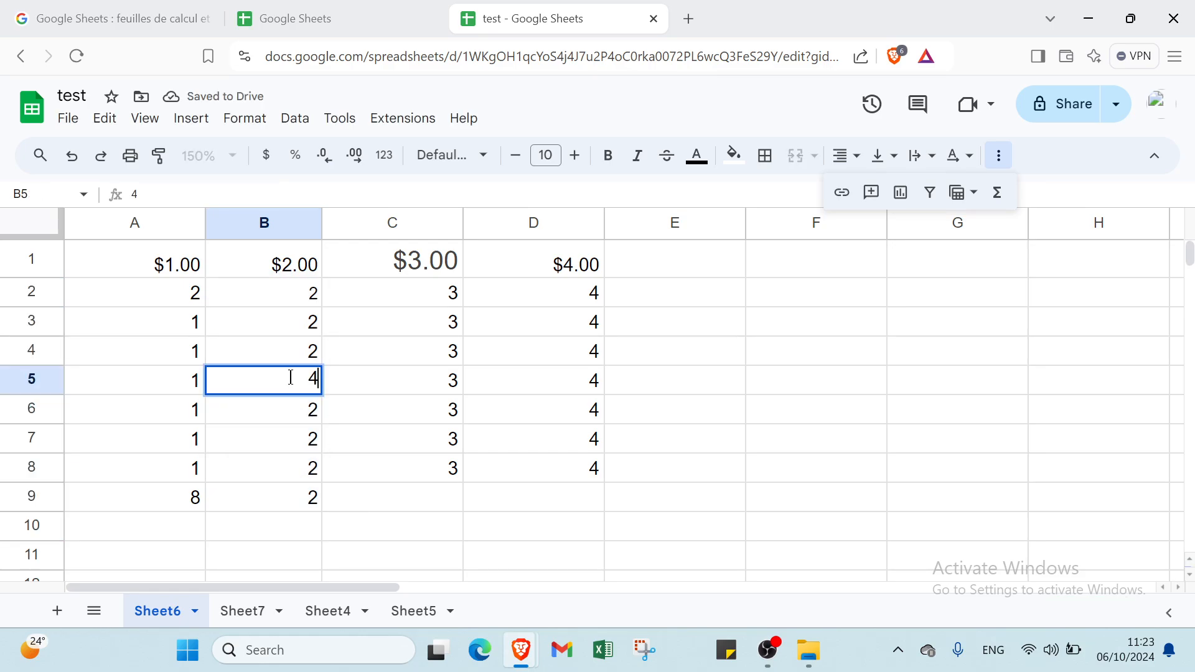
key("Return")
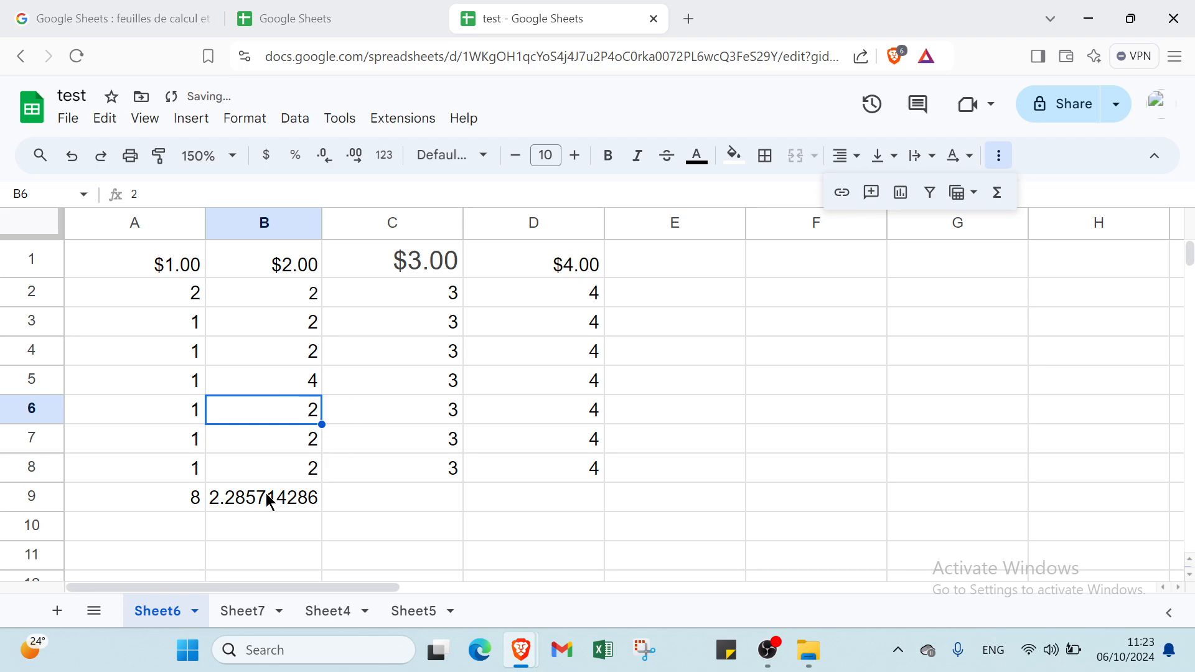
- Insert a COUNT function in cell C9 that counts the numbers in the range C2:C8
left_click(408, 297)
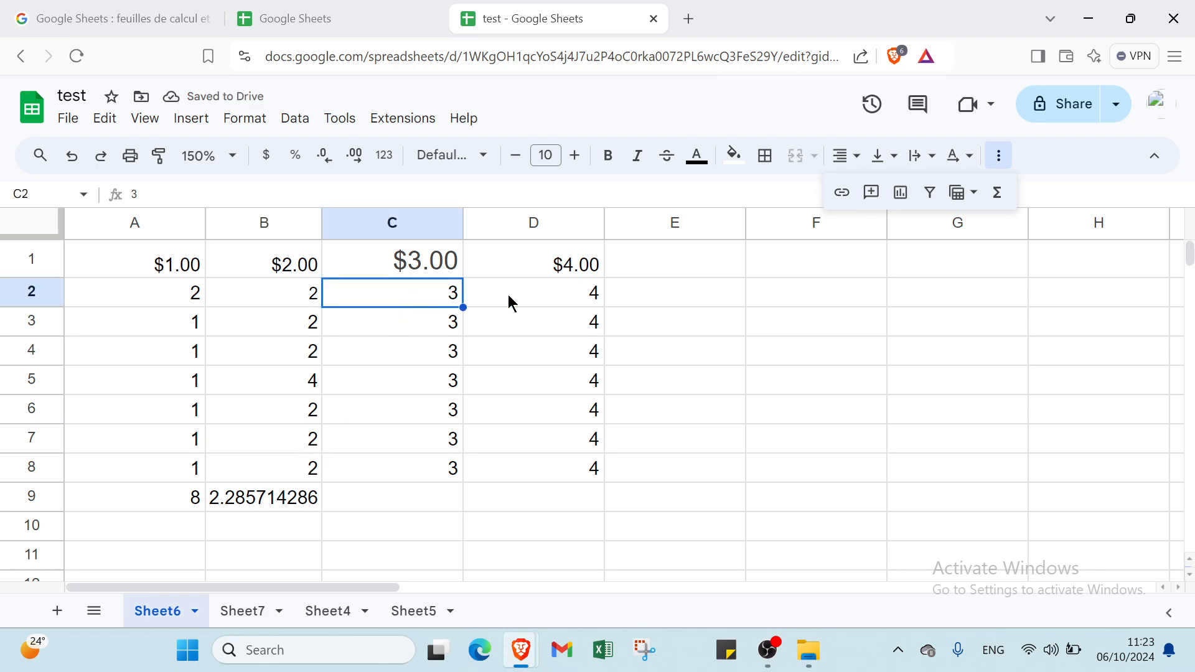
left_click(996, 193)
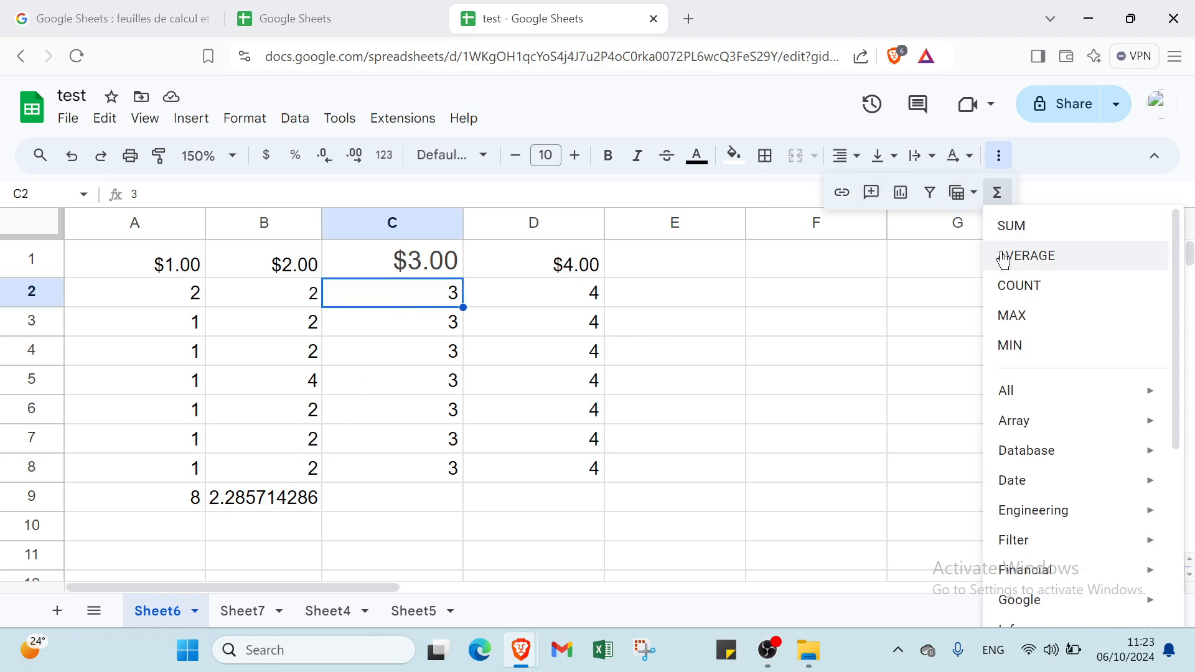
left_click(403, 485)
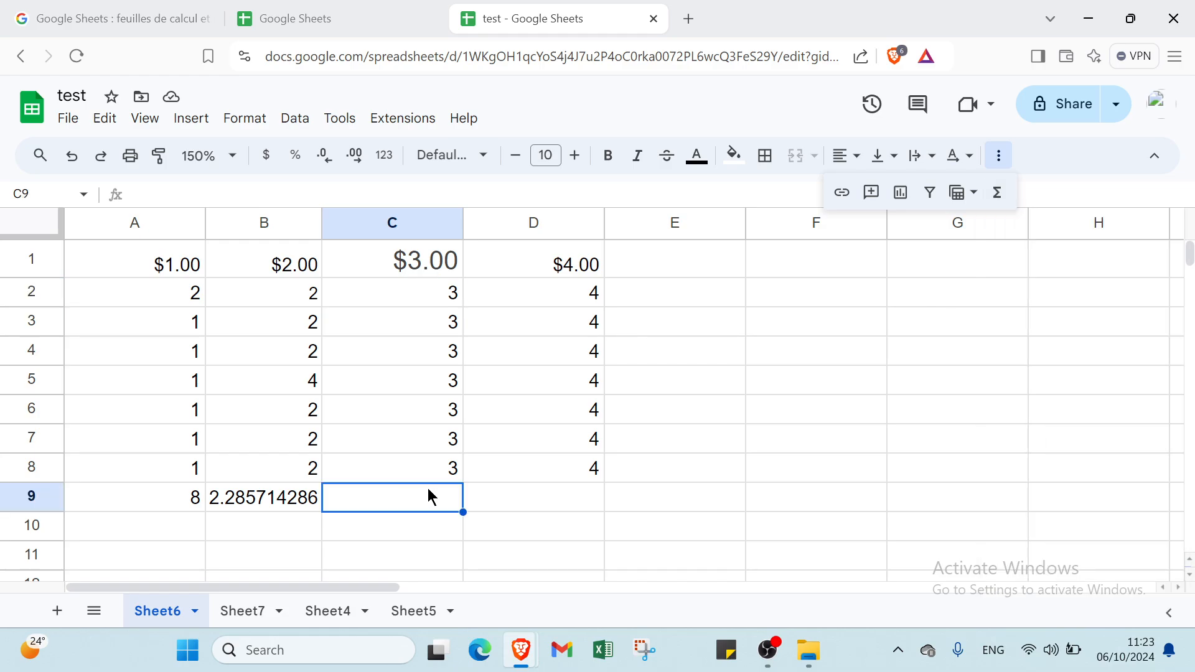
left_click(1000, 198)
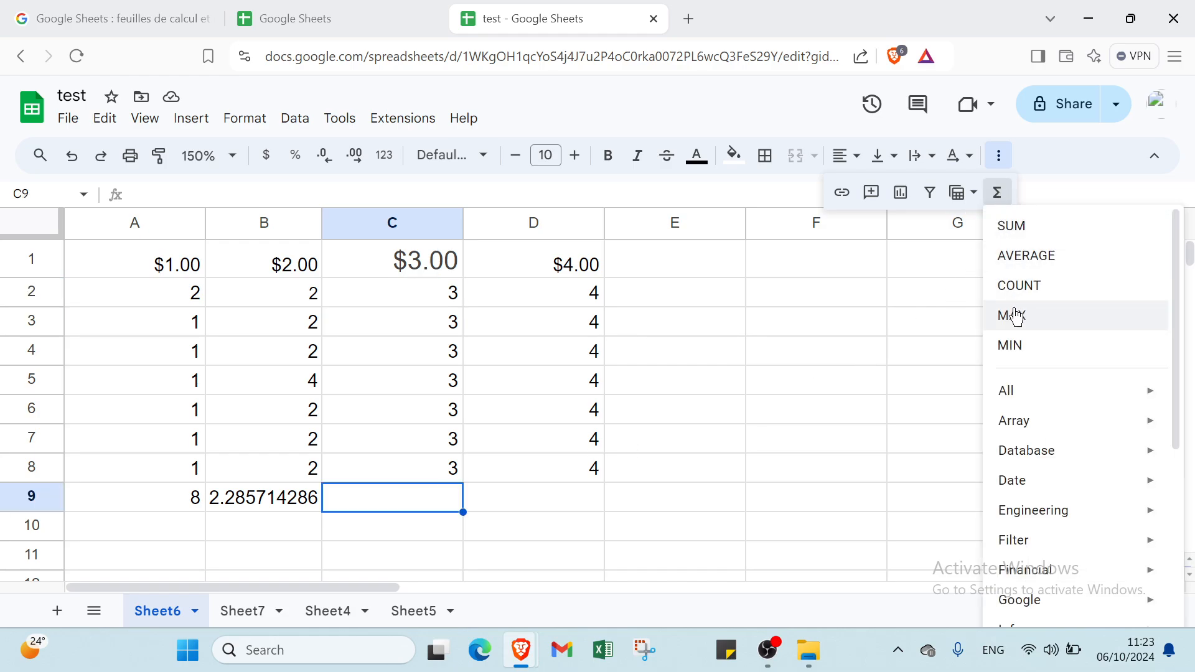
left_click(1018, 286)
left_click_drag(435, 290, 420, 398)
key("Return")
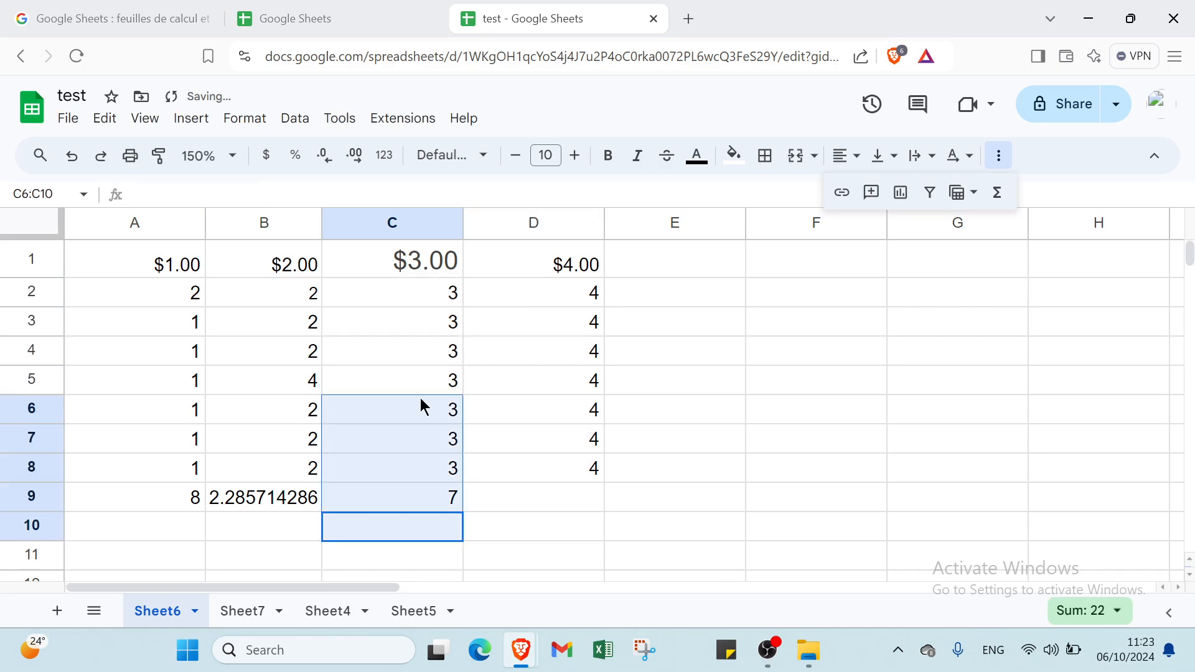
- Insert a MAX function in cell D9 for the column D numbers starting at D2
left_click_drag(556, 296, 563, 325)
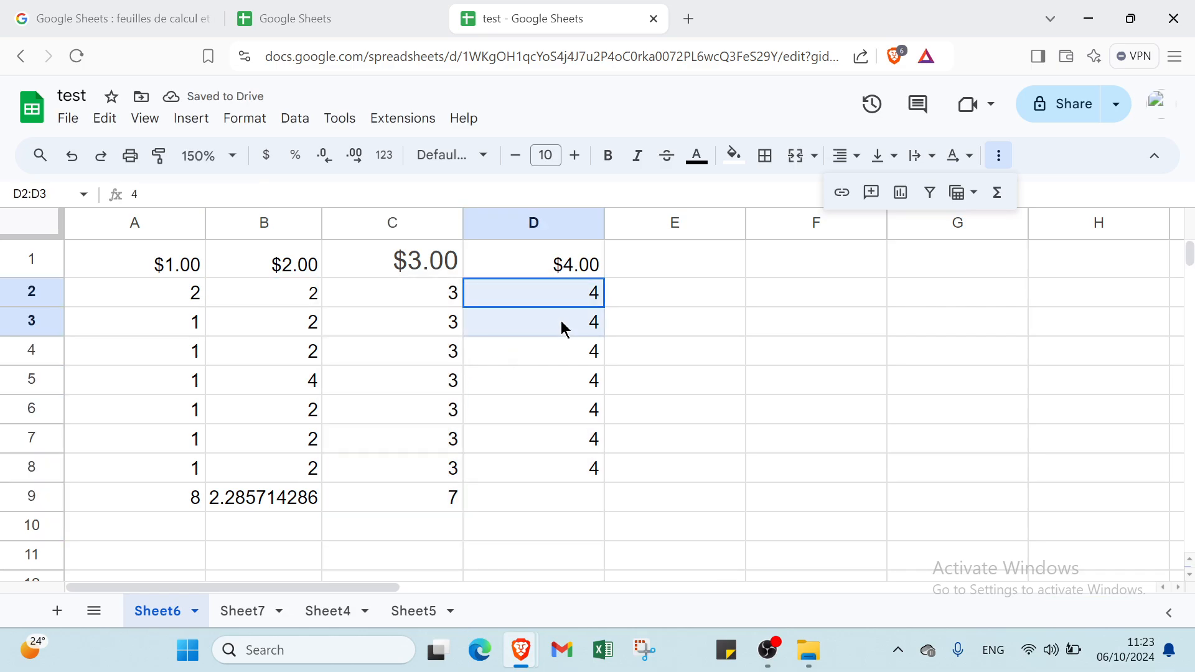
left_click(571, 502)
left_click(993, 195)
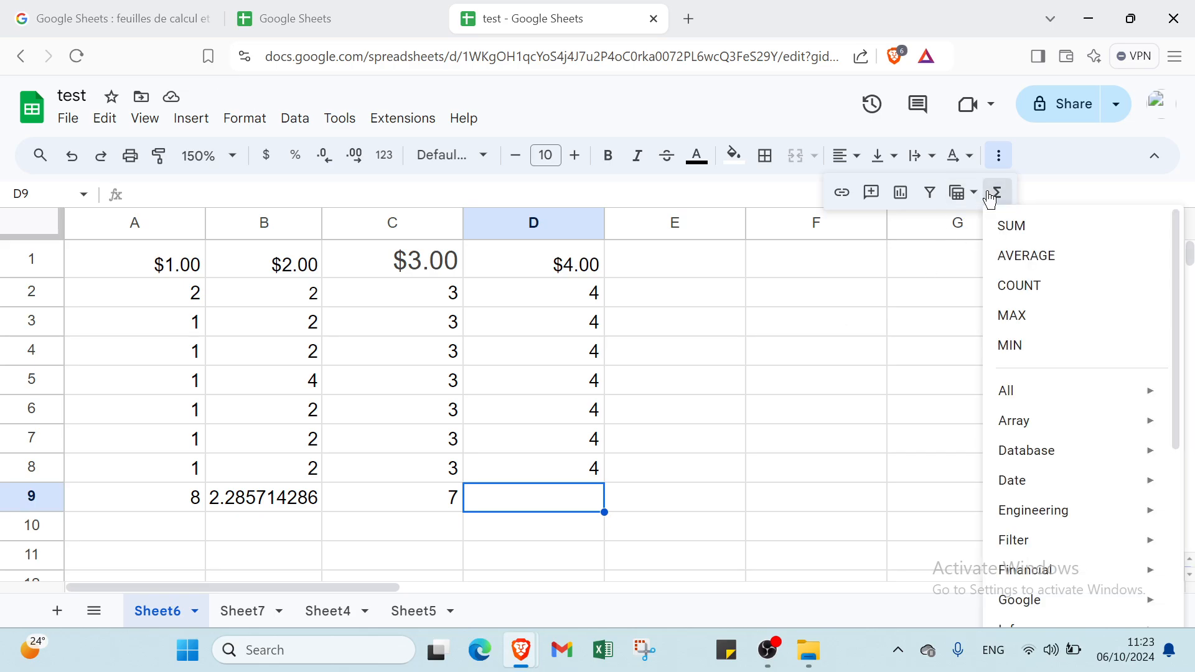
left_click(1024, 314)
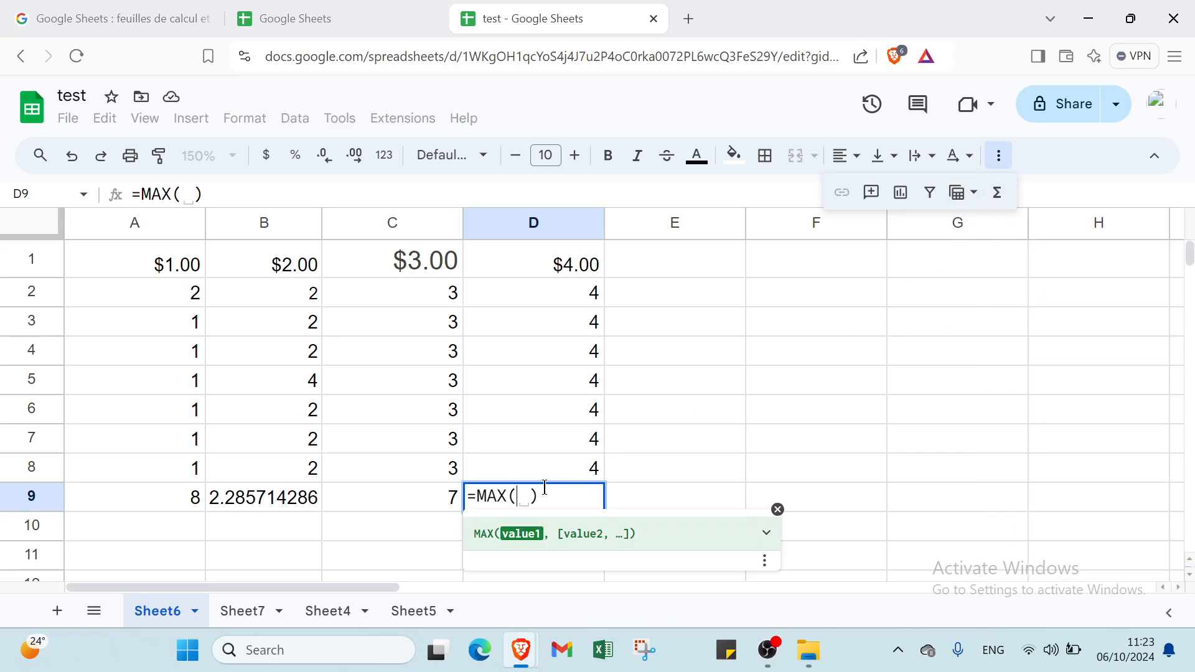
left_click_drag(576, 303, 431, 393)
key("Return")
left_click(431, 393)
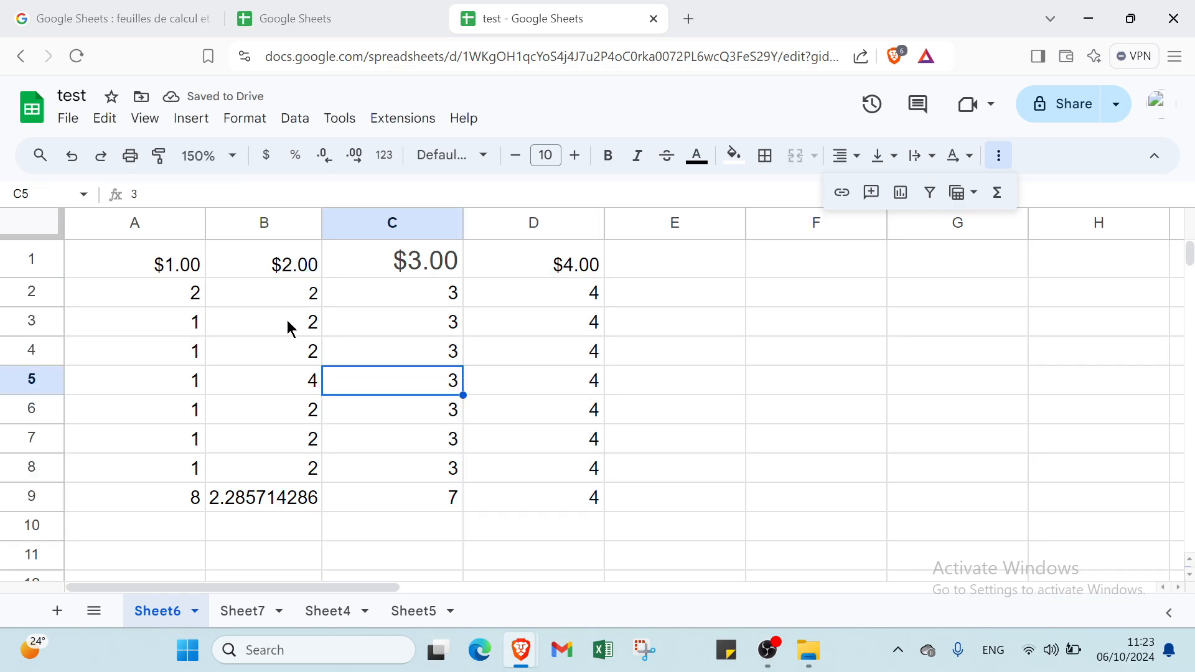
left_click(186, 271)
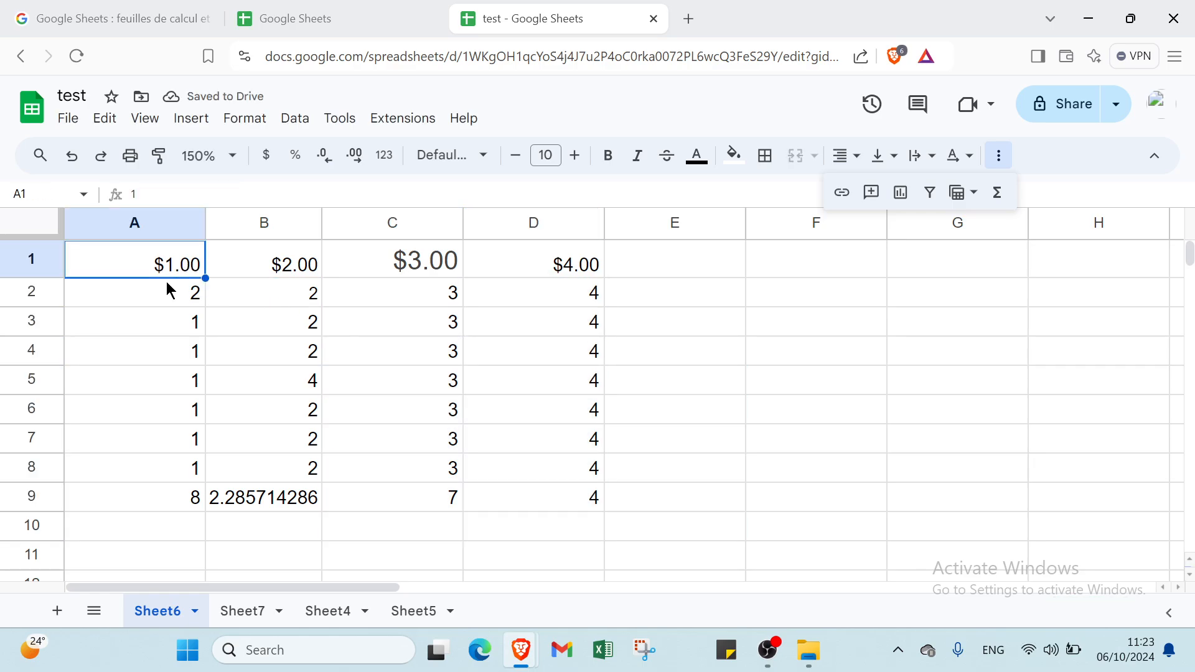
left_click(121, 21)
left_click(279, 18)
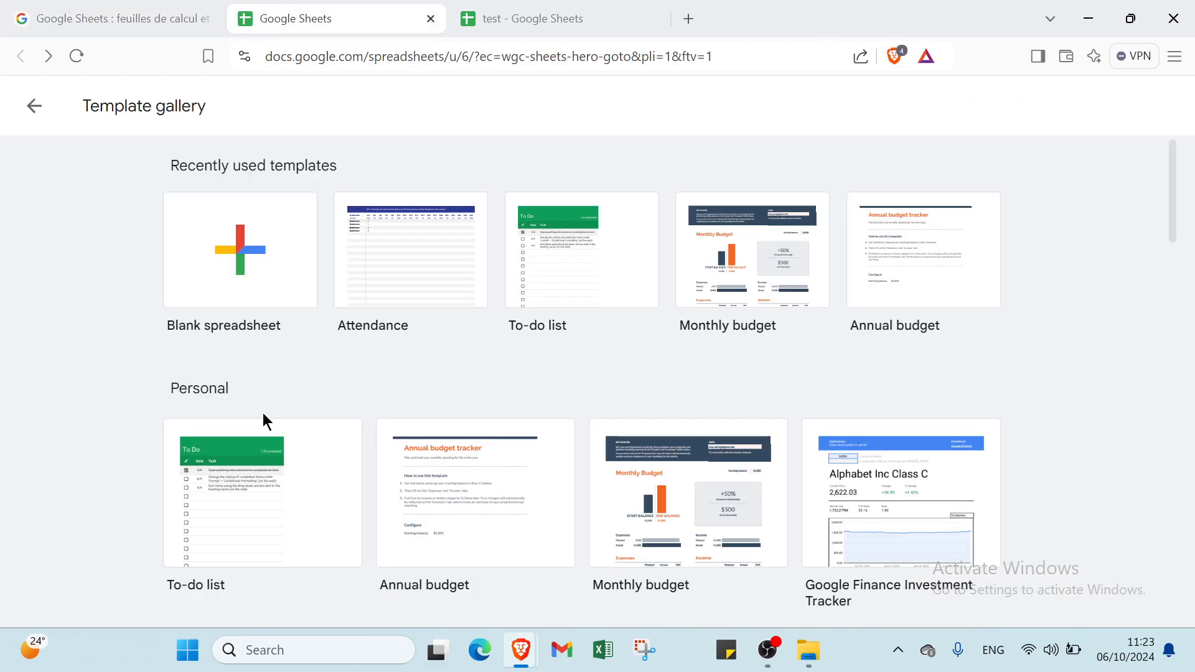
left_click(538, 25)
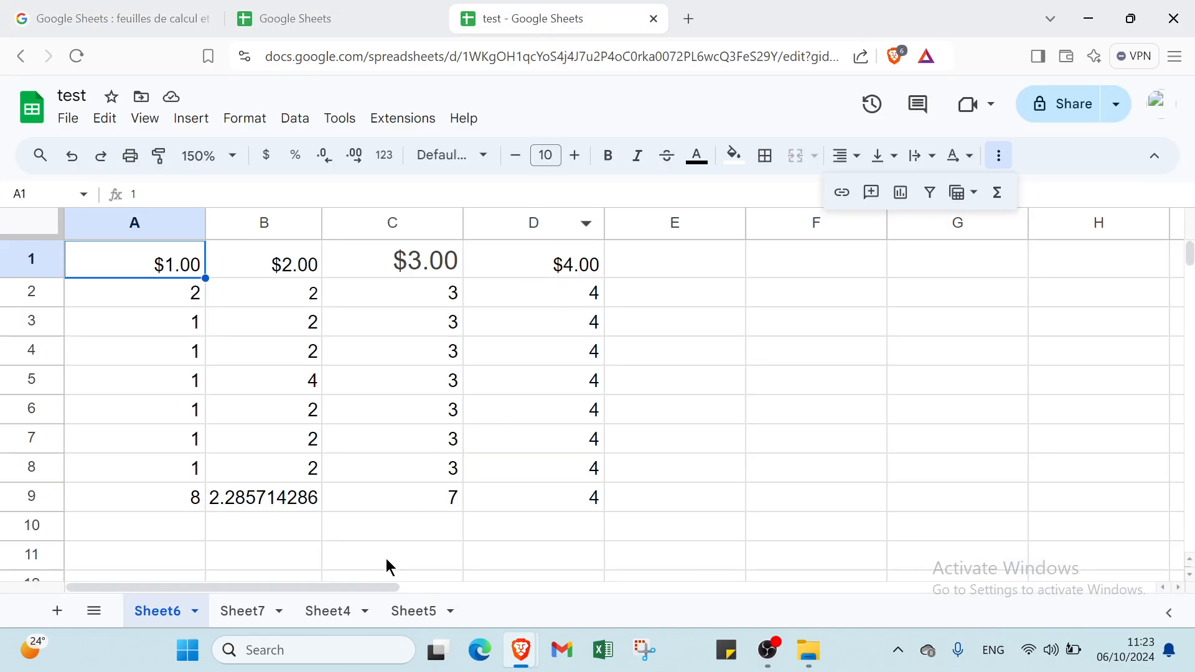
left_click(328, 612)
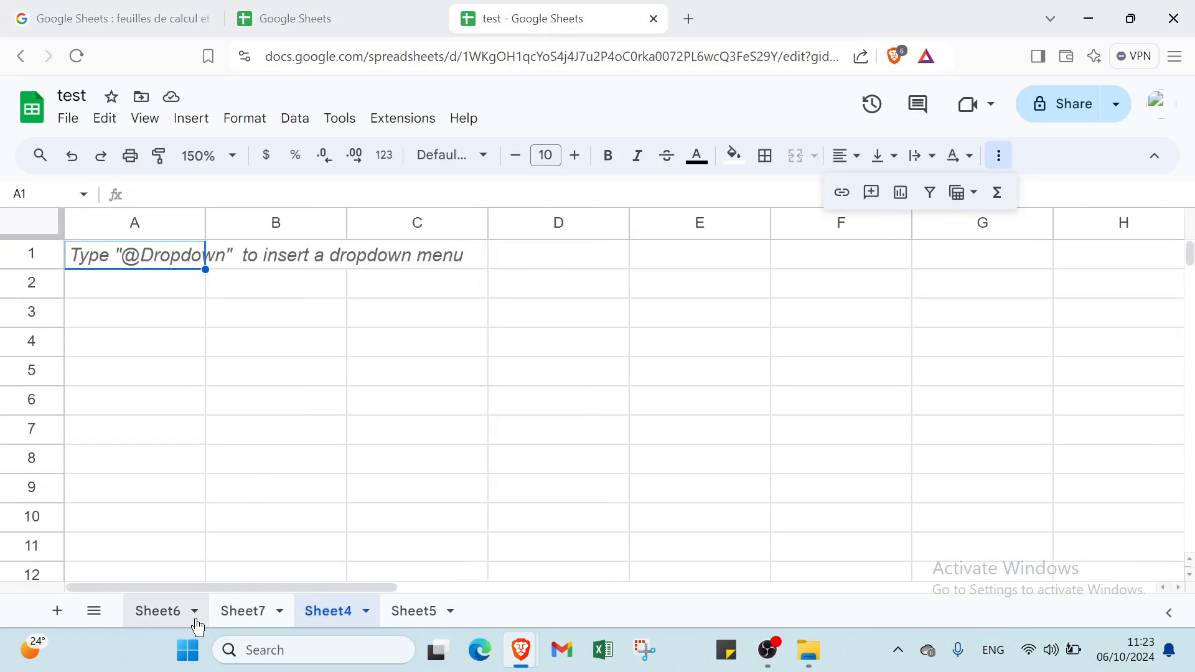
- Delete Sheet6 from the spreadsheet and confirm the deletion
left_click(195, 619)
left_click(194, 614)
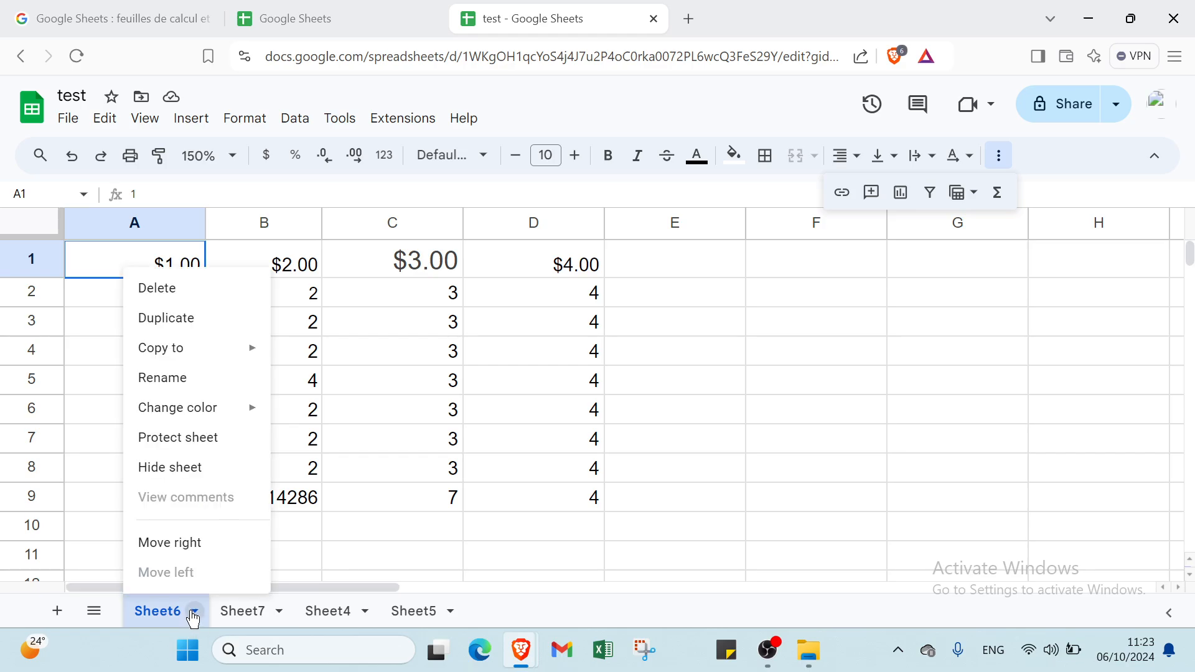
left_click(208, 301)
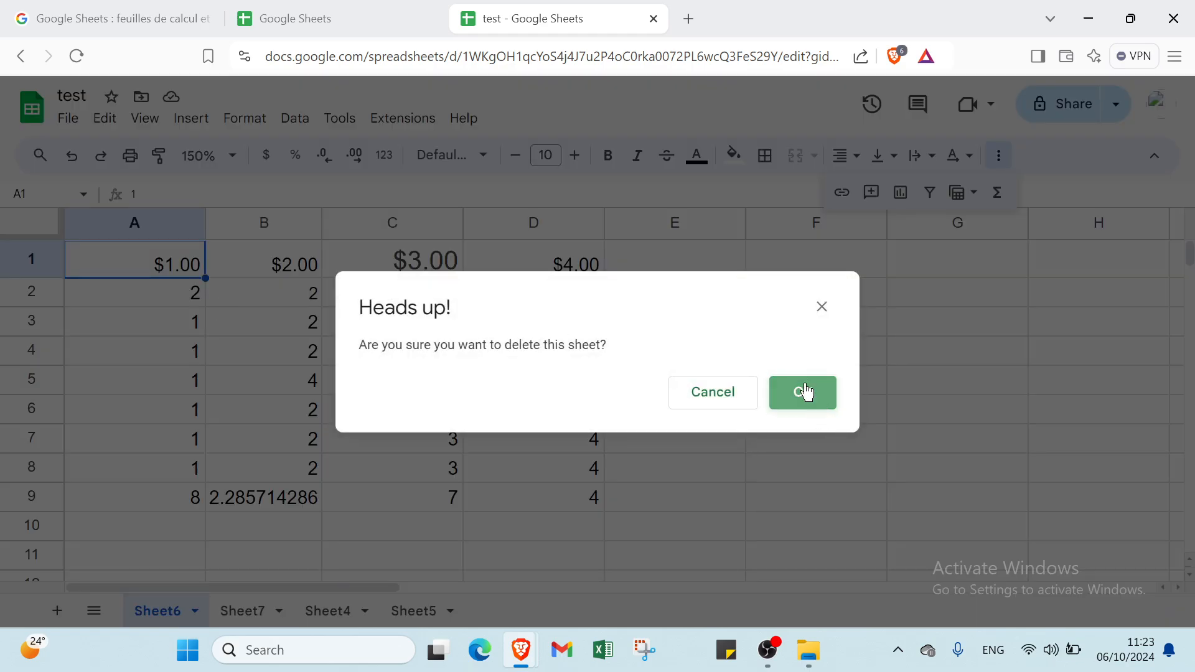
left_click(803, 393)
left_click(152, 17)
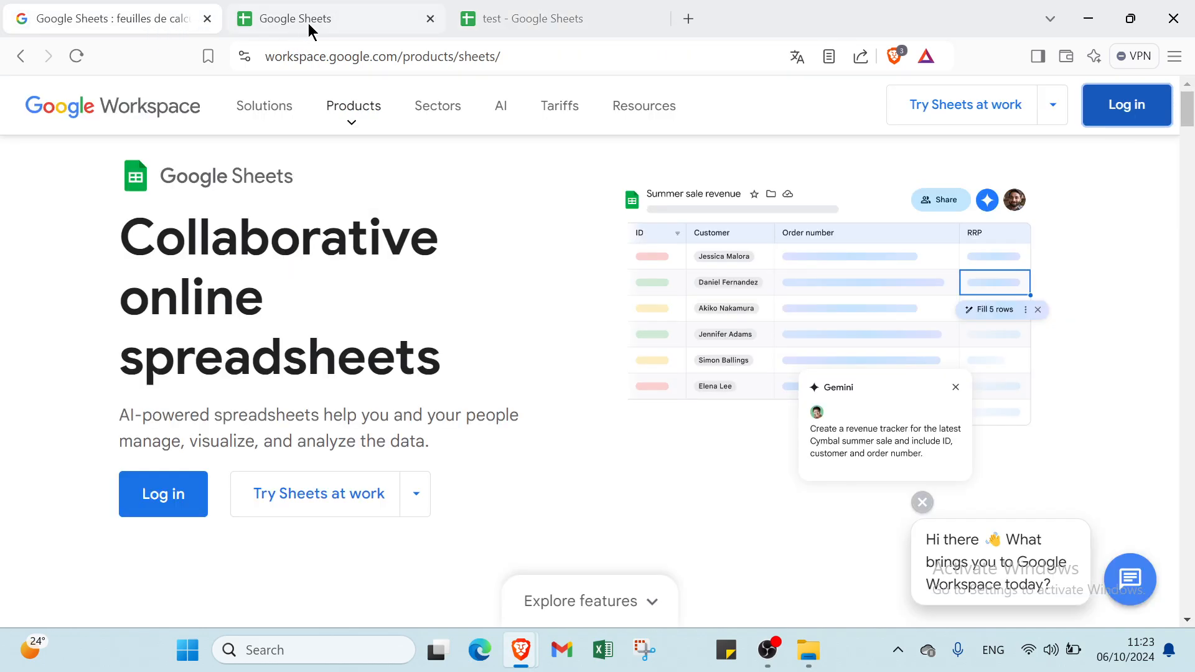
left_click(308, 24)
left_click(576, 19)
left_click(148, 24)
left_click(351, 23)
left_click(480, 8)
left_click(366, 17)
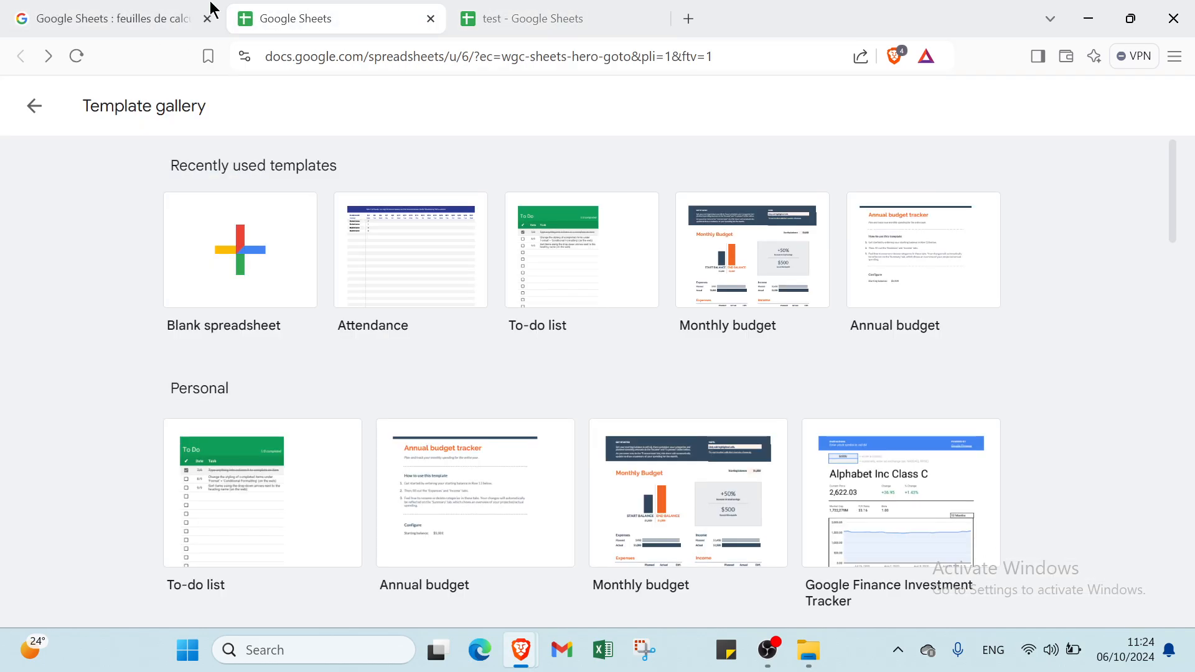